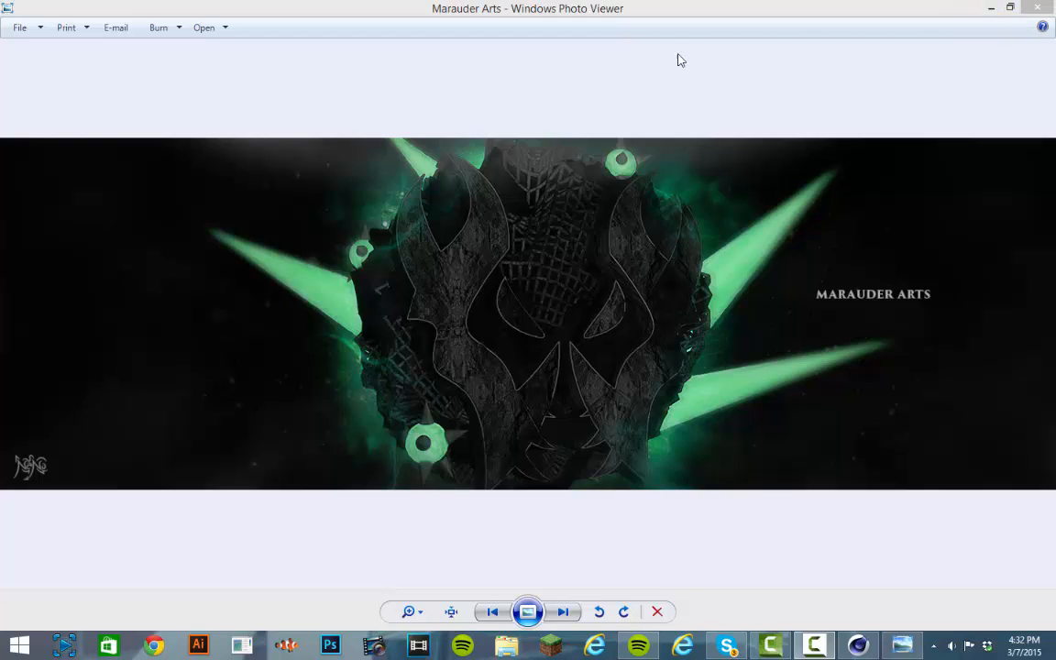
- Close the Marauder Arts reference image and return to the logo scene in Cinema 4D
{"action": "left_click_drag", "start_coordinate": [655, 14], "coordinate": [621, 0]}
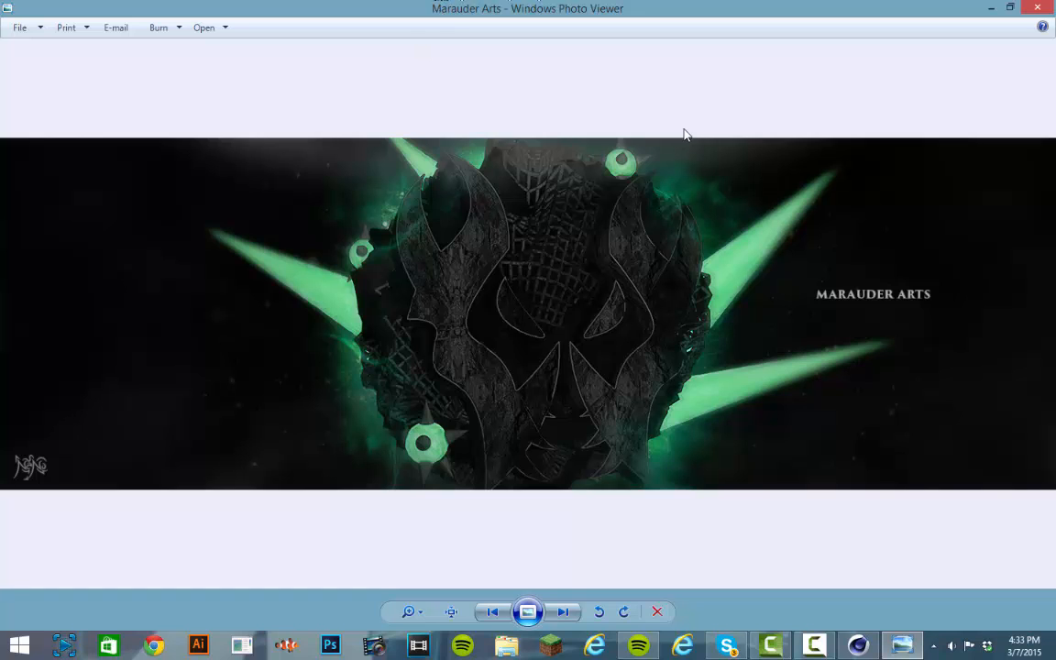
{"action": "left_click", "coordinate": [1040, 9]}
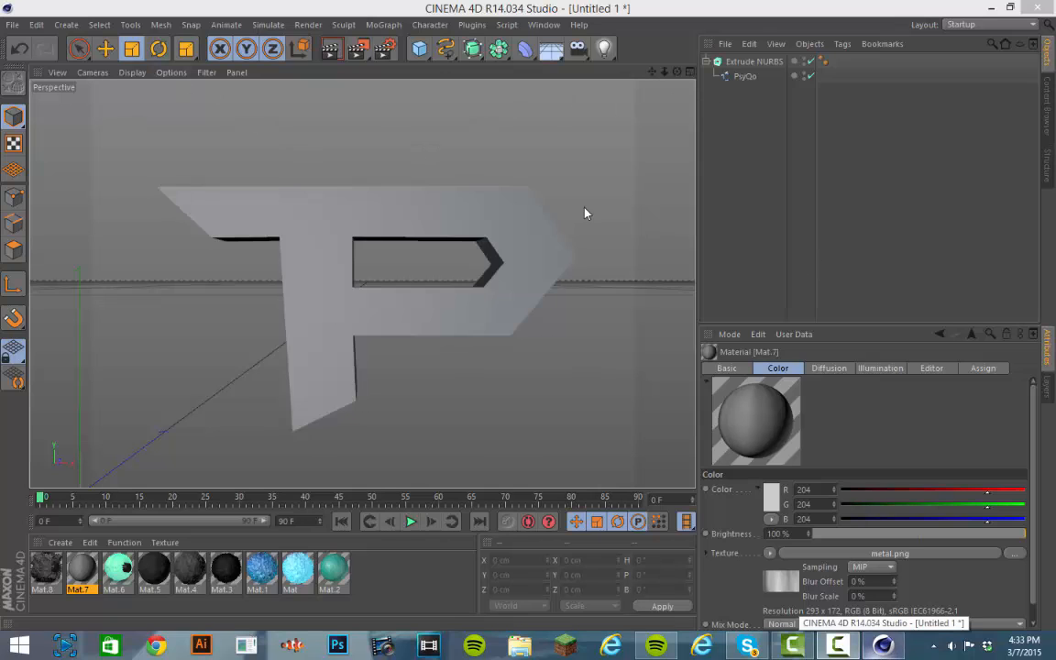
- Set the render output size to 1280 x 720 pixels
{"action": "left_click", "coordinate": [385, 51]}
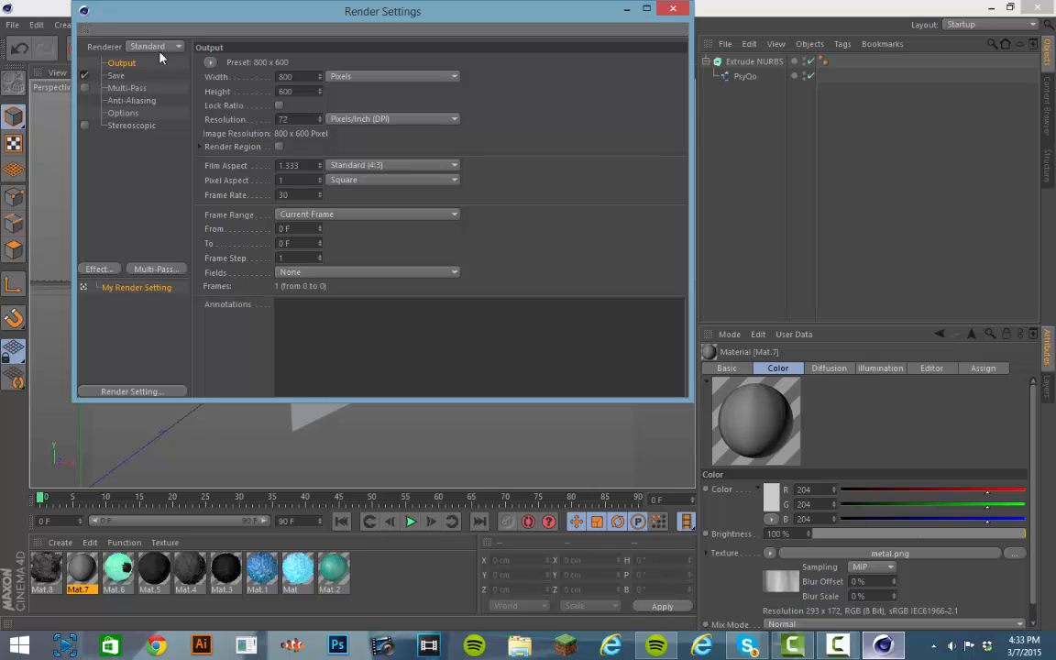
{"action": "double_click", "coordinate": [289, 76]}
{"action": "type", "text": "1280"}
{"action": "key", "text": "Tab"}
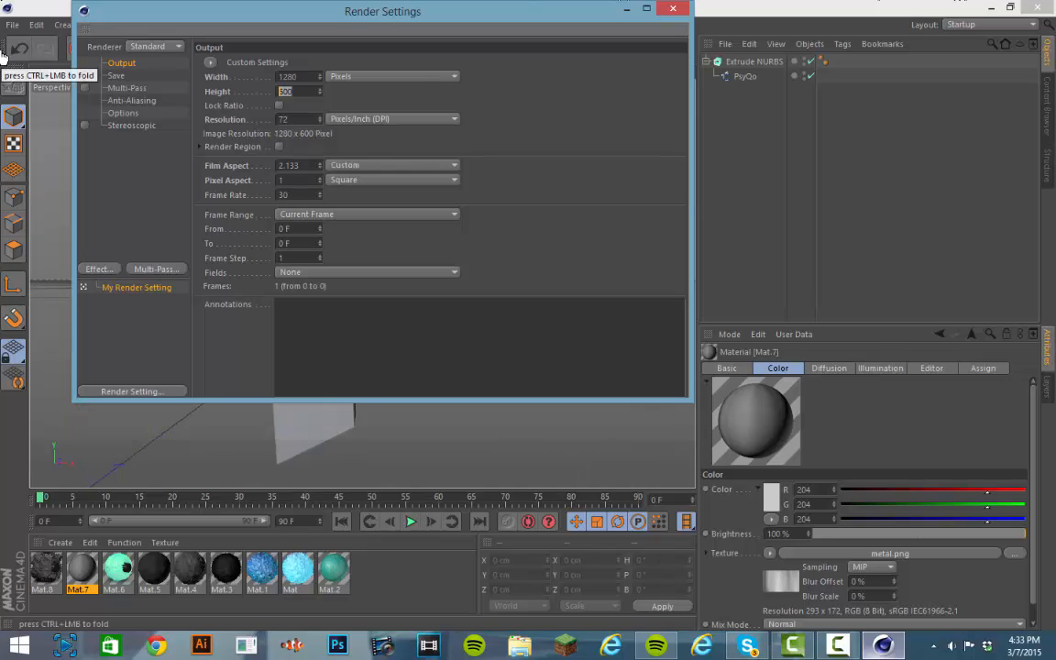
{"action": "type", "text": "720"}
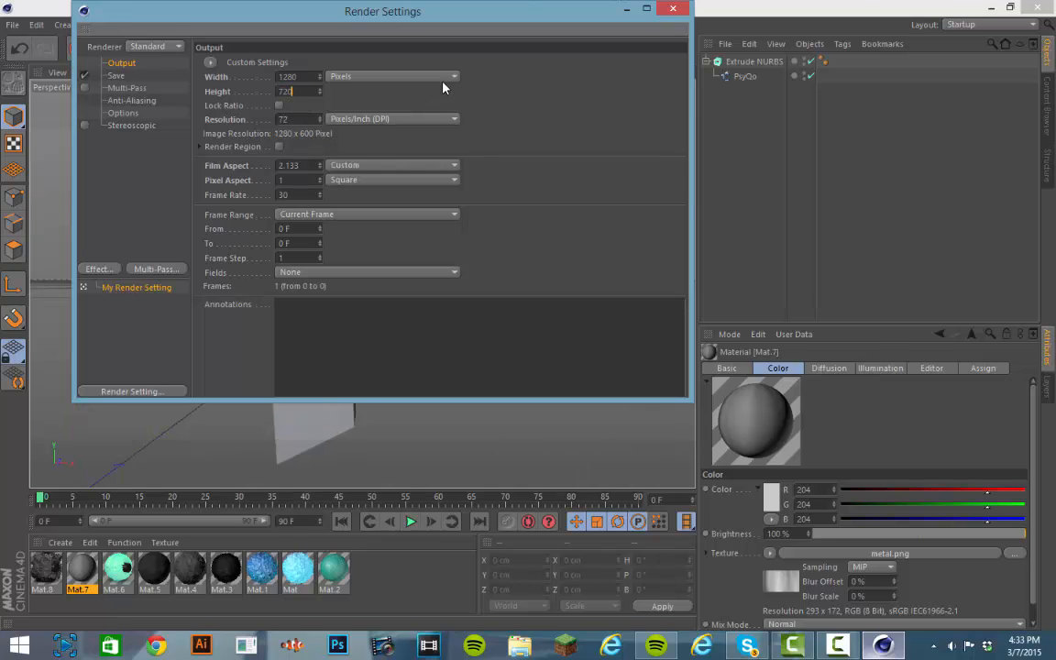
{"action": "key", "text": "Return"}
- Set the render's save format to PNG and enable the alpha channel
{"action": "left_click", "coordinate": [116, 76]}
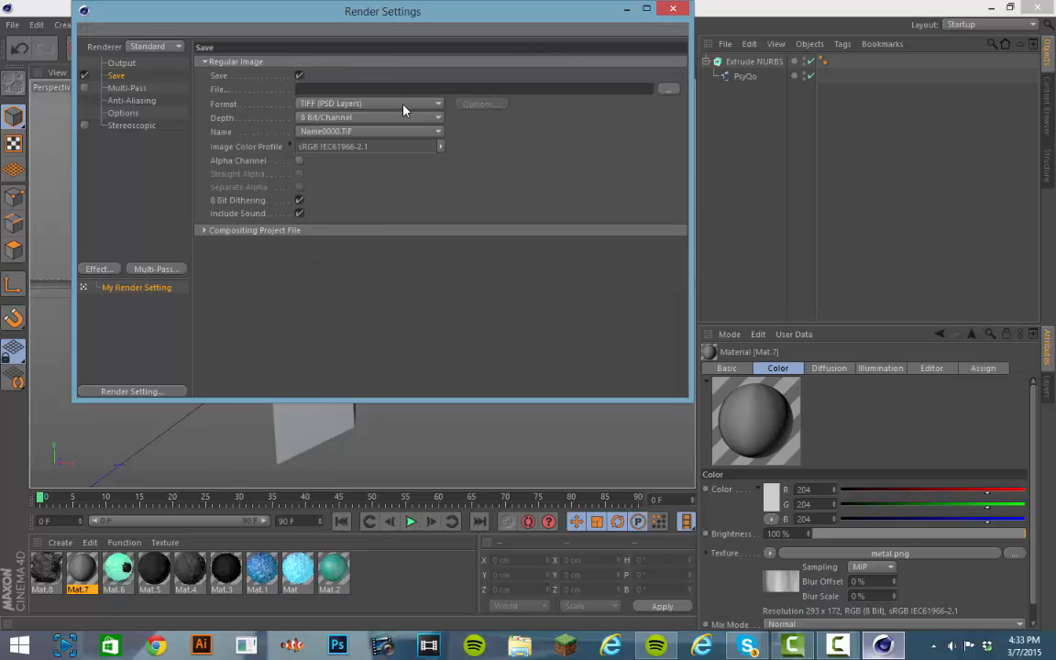
{"action": "left_click", "coordinate": [404, 105]}
{"action": "left_click", "coordinate": [357, 260]}
{"action": "left_click", "coordinate": [367, 103]}
{"action": "left_click", "coordinate": [300, 122]}
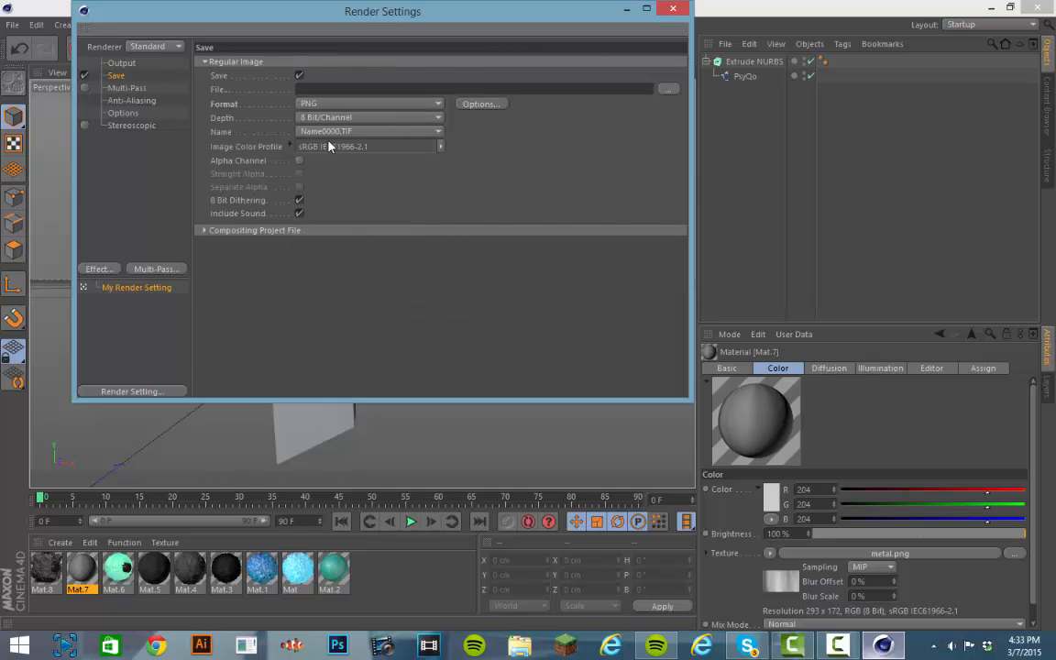
{"action": "left_click", "coordinate": [299, 160]}
- Set the render's output file to "tutorial" in the GFX renders folder and close the render settings
{"action": "left_click", "coordinate": [667, 89]}
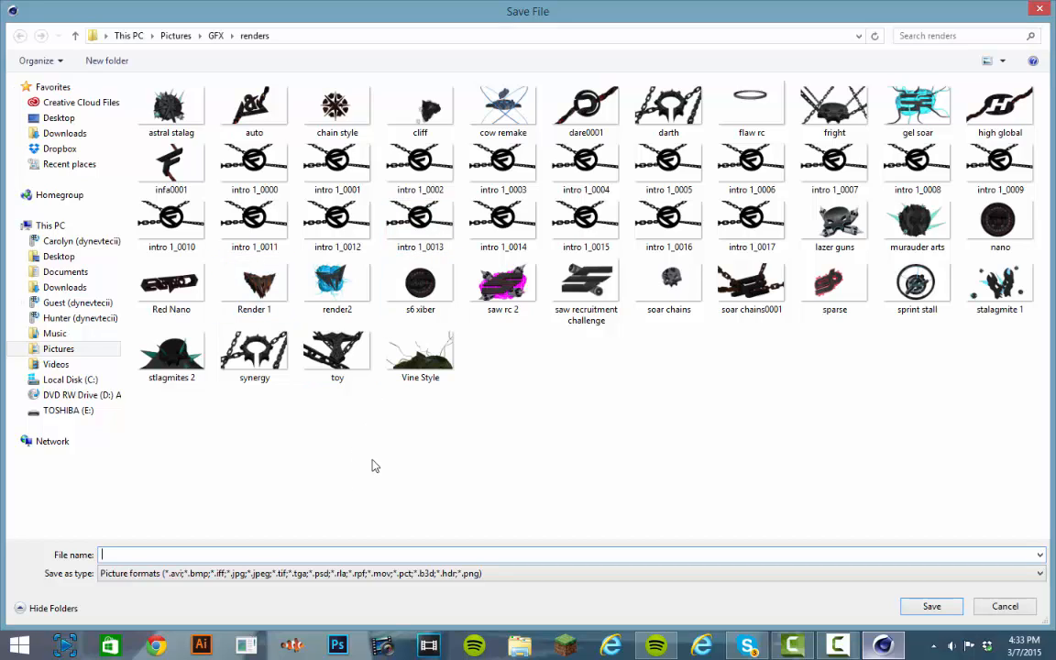
{"action": "type", "text": "tutorial"}
{"action": "left_click", "coordinate": [933, 606]}
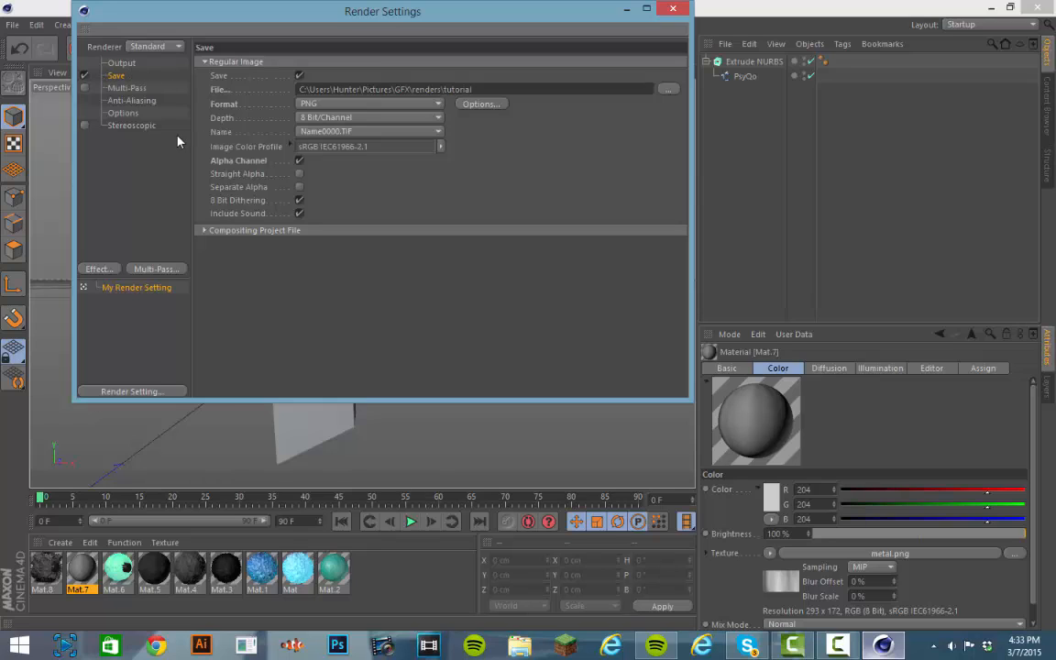
{"action": "left_click", "coordinate": [674, 9]}
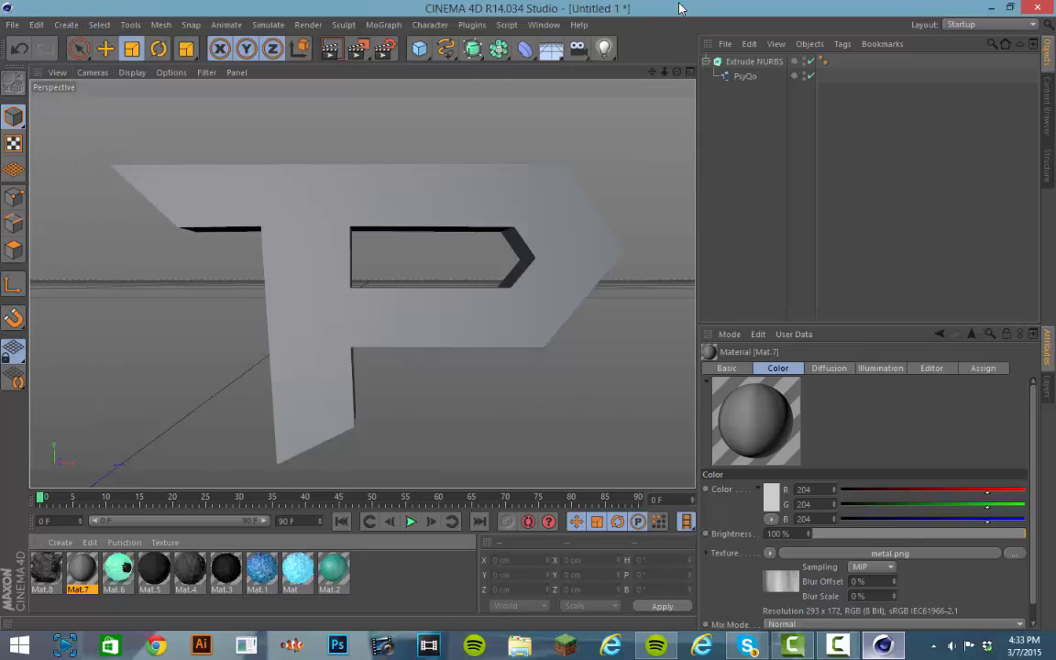
- Delete the unneeded materials Mat.3, Mat.1, Mat and Mat.2 from the scene
{"action": "left_click", "coordinate": [504, 275]}
{"action": "left_click_drag", "start_coordinate": [541, 161], "coordinate": [611, 163], "text": "alt"}
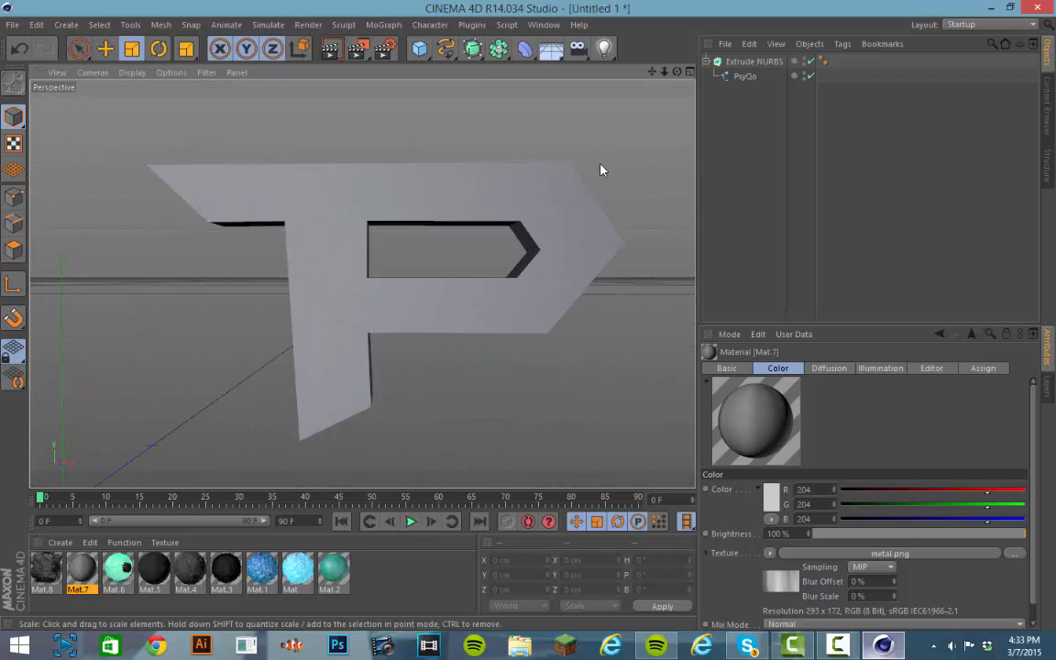
{"action": "left_click", "coordinate": [436, 287]}
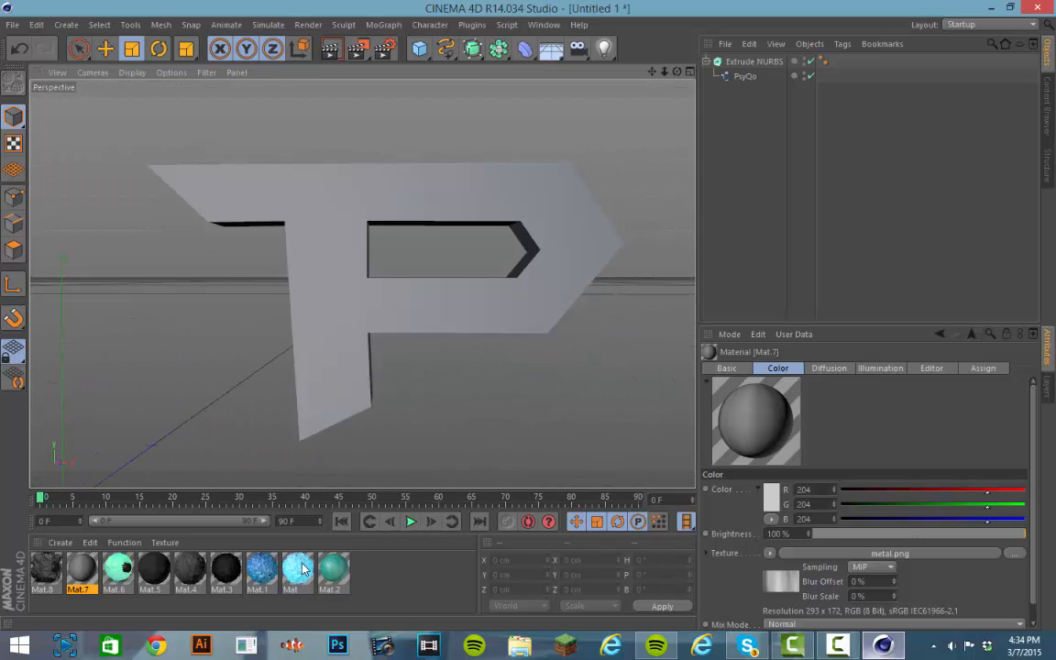
{"action": "left_click_drag", "start_coordinate": [397, 582], "coordinate": [235, 575]}
{"action": "key", "text": "Delete"}
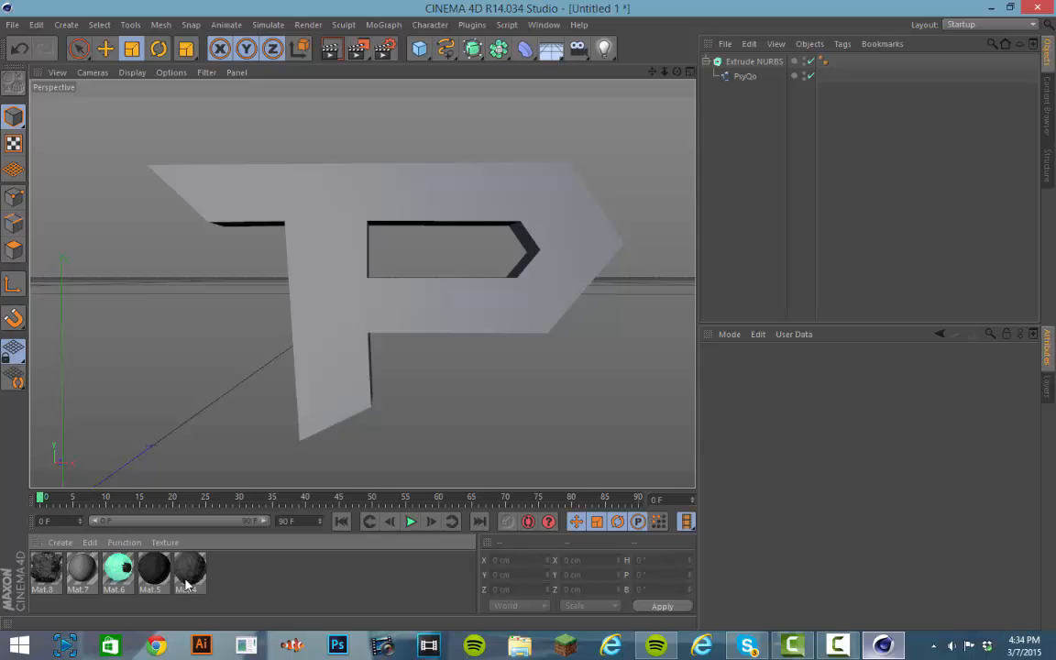
- Try Mat.8 on the extruded logo with seamless cubic projection, and remove its texture tag
{"action": "left_click_drag", "start_coordinate": [186, 584], "coordinate": [312, 293]}
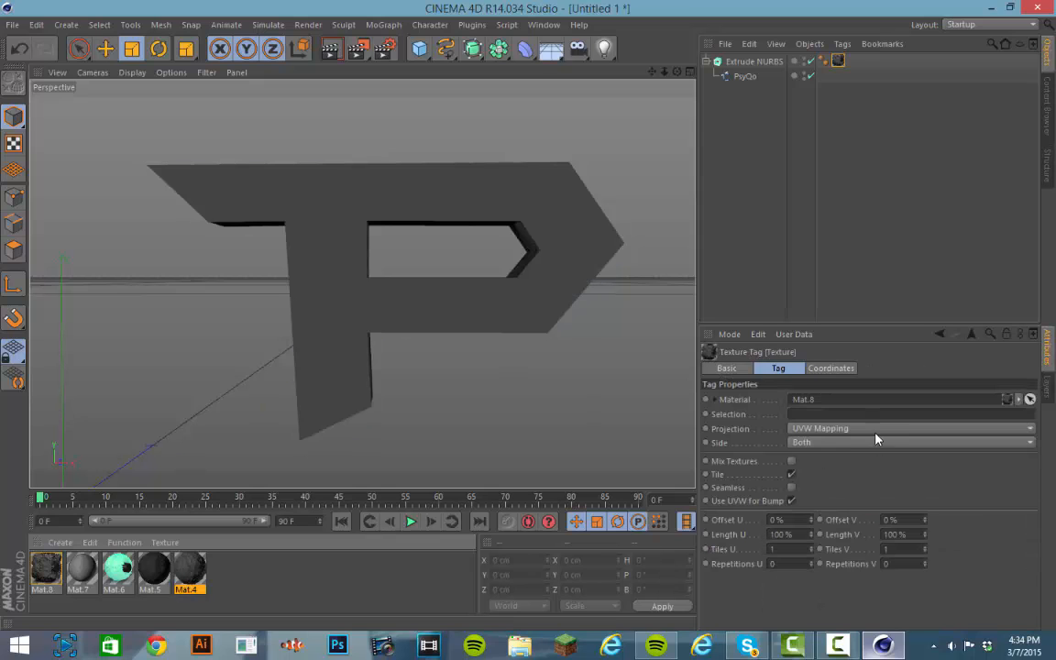
{"action": "left_click", "coordinate": [875, 429]}
{"action": "left_click", "coordinate": [816, 486]}
{"action": "left_click", "coordinate": [792, 488]}
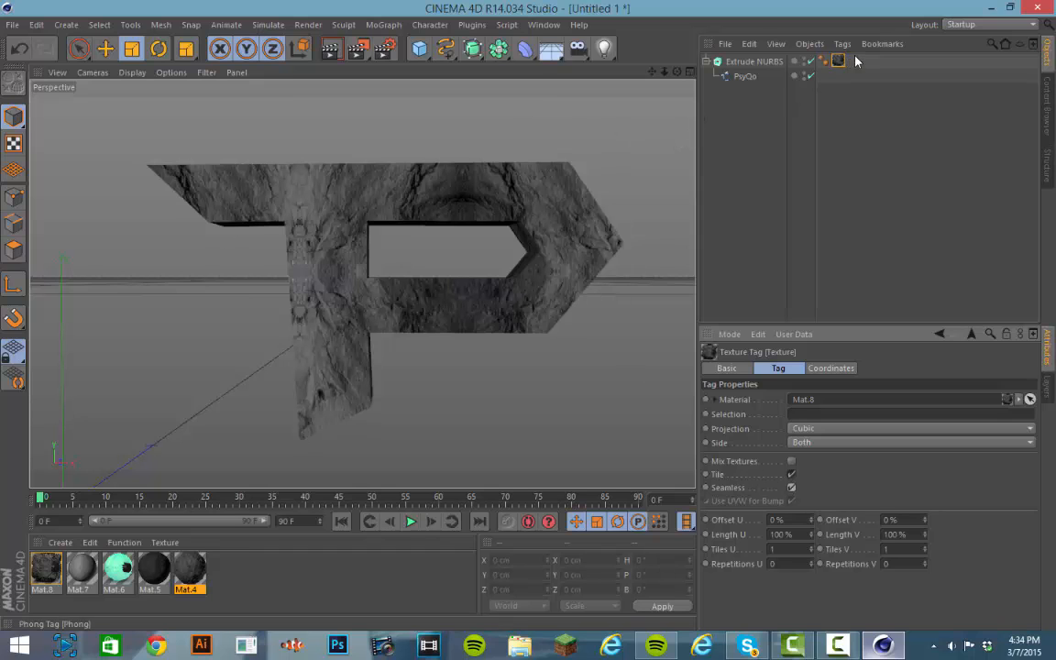
{"action": "key", "text": "Delete"}
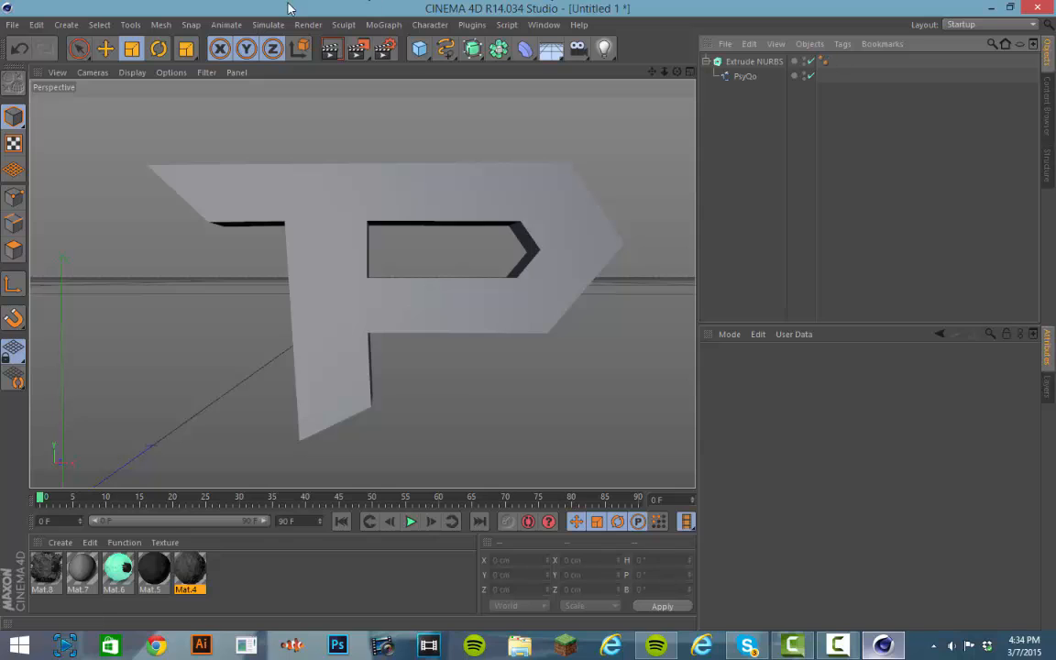
- Apply Mat.5 to the extruded logo with seamless cubic projection, and delete the Mat.8 material
{"action": "left_click_drag", "start_coordinate": [168, 575], "coordinate": [359, 286]}
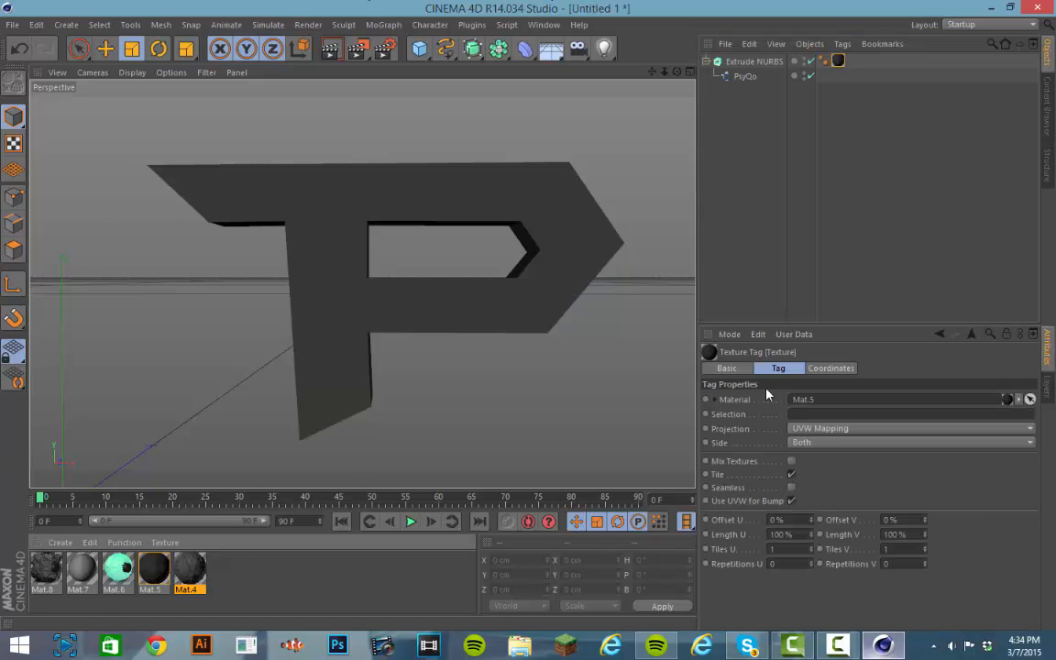
{"action": "left_click", "coordinate": [841, 429]}
{"action": "left_click", "coordinate": [809, 484]}
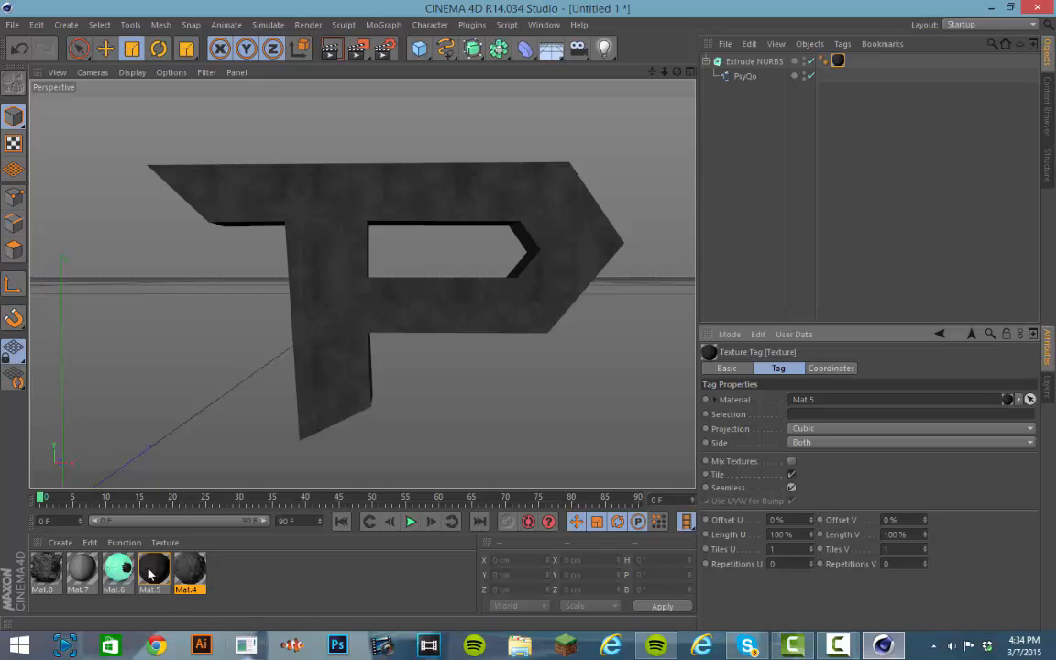
{"action": "left_click", "coordinate": [46, 571]}
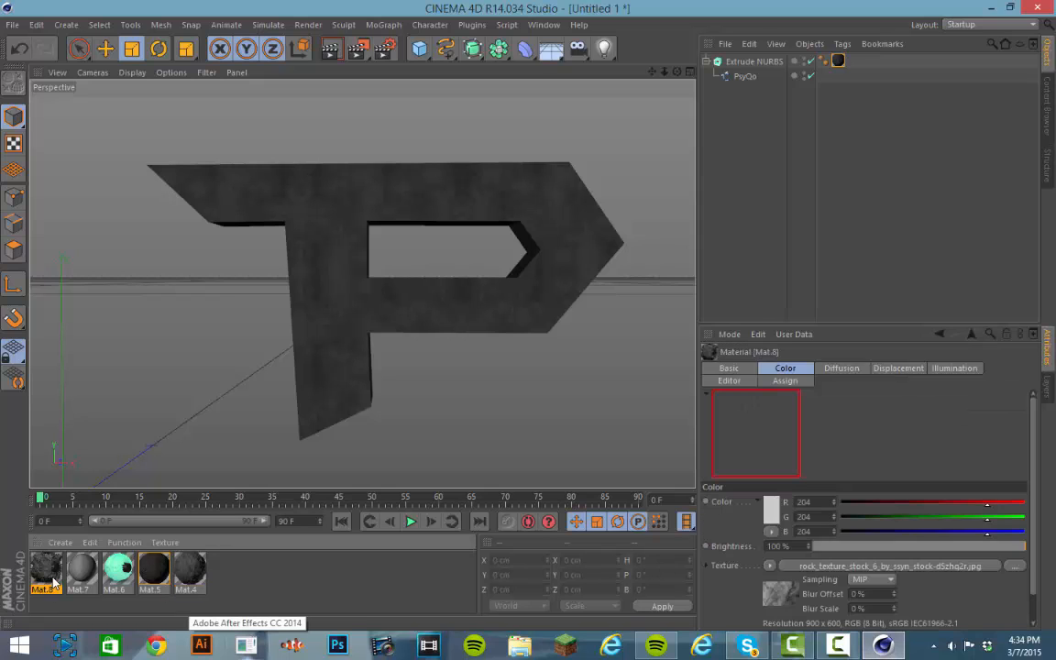
{"action": "key", "text": "Delete"}
- Try Mat.4 on the extruded logo with seamless cubic projection, and remove its texture tag
{"action": "left_click_drag", "start_coordinate": [153, 568], "coordinate": [348, 321]}
{"action": "left_click", "coordinate": [830, 428]}
{"action": "left_click", "coordinate": [804, 488]}
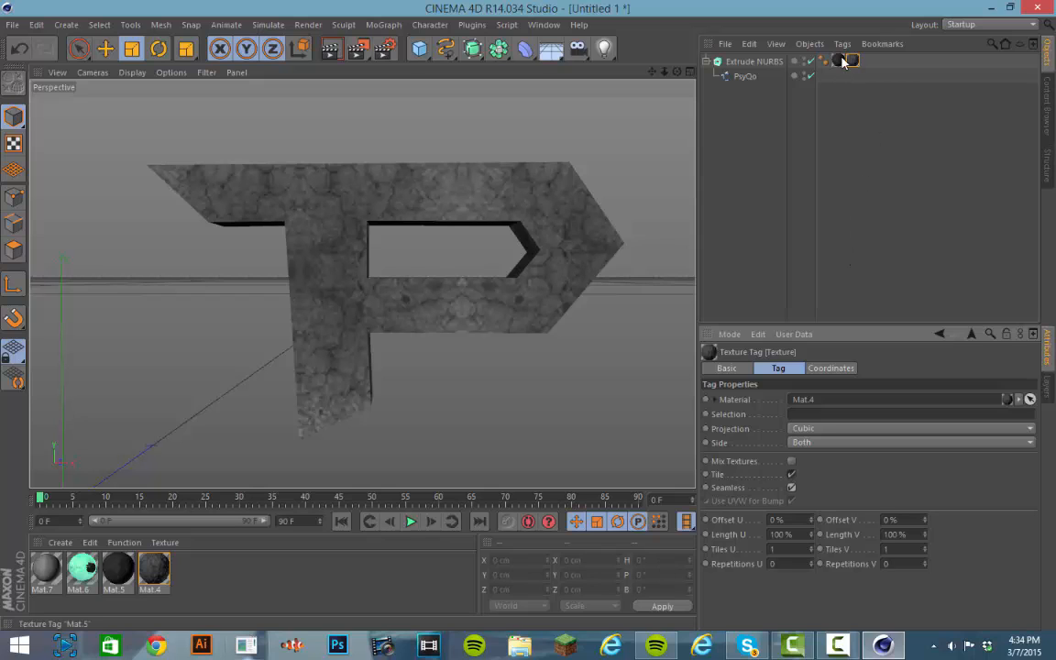
{"action": "key", "text": "Delete"}
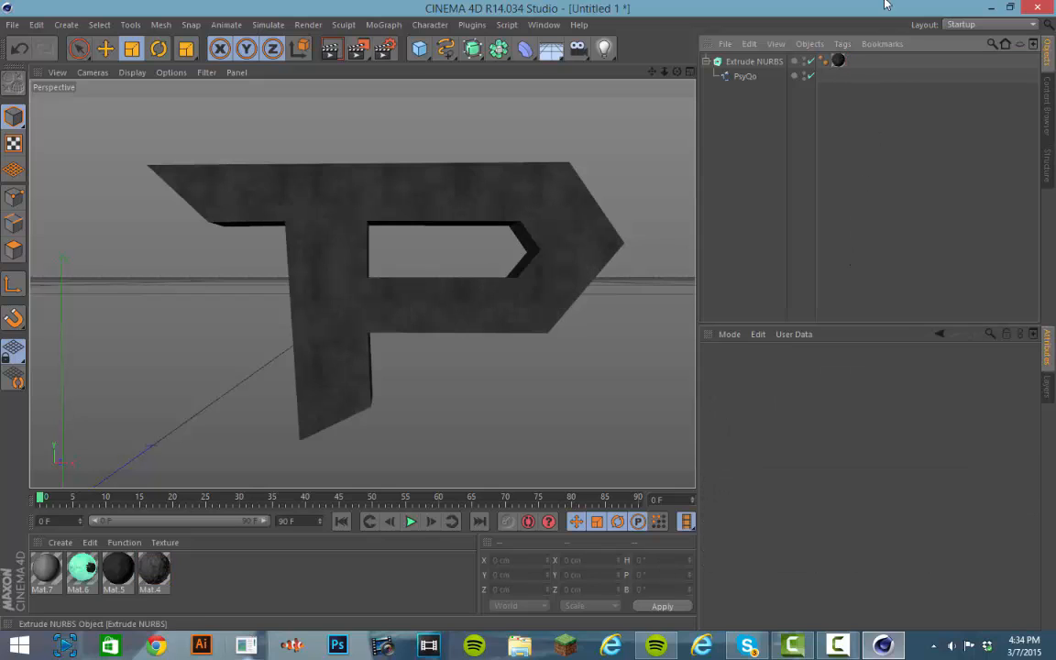
- Delete the Mat.4 material, compare the remaining materials, and undo the deletion
{"action": "left_click", "coordinate": [154, 568]}
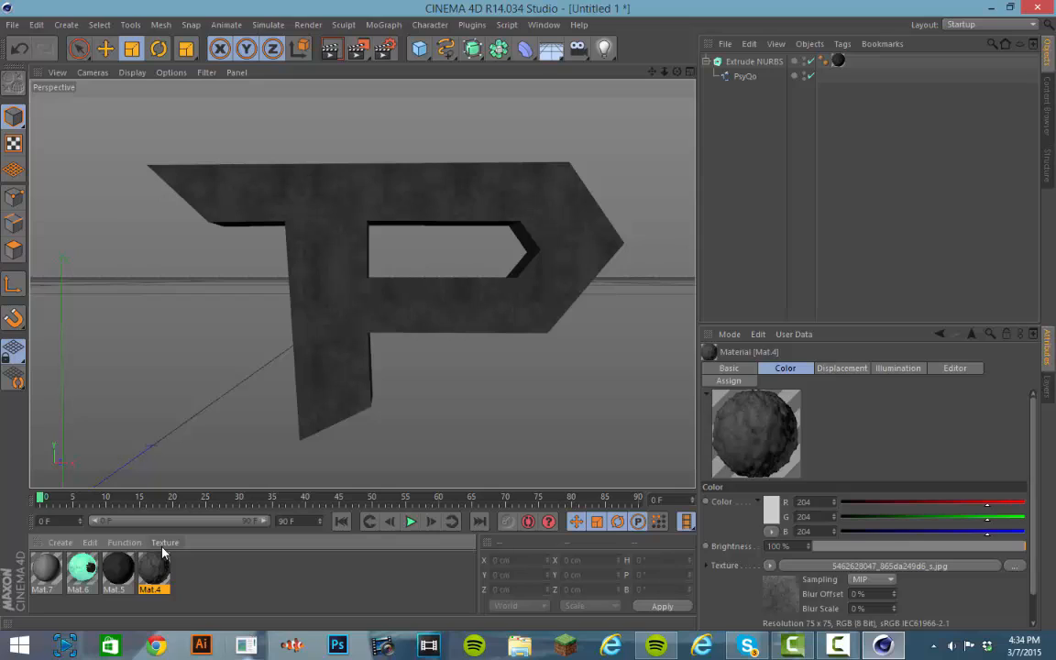
{"action": "key", "text": "Delete"}
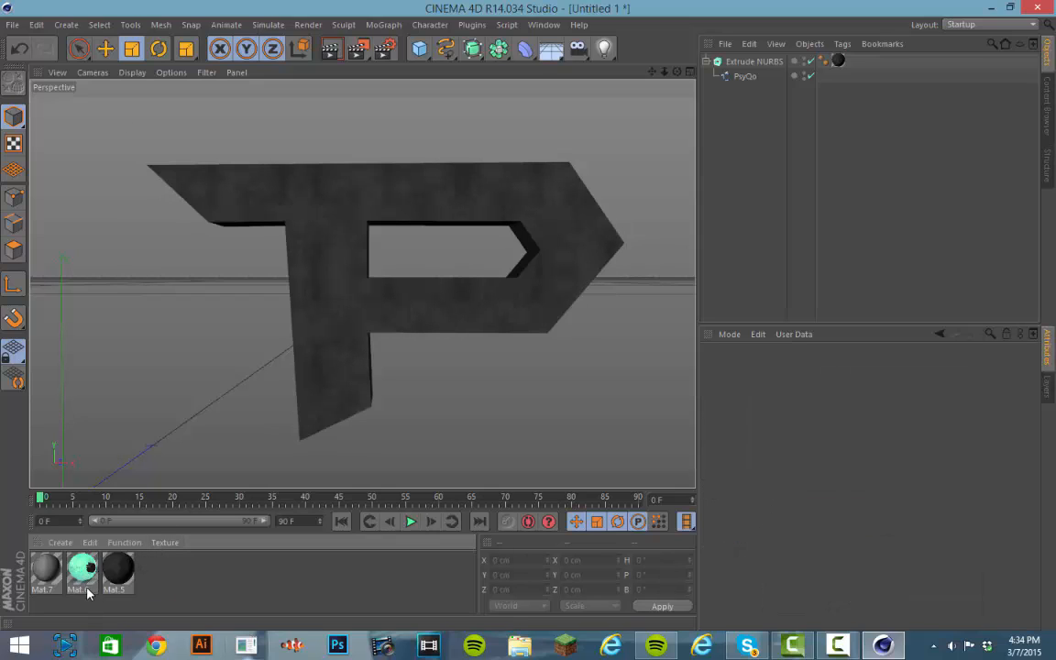
{"action": "left_click", "coordinate": [118, 568]}
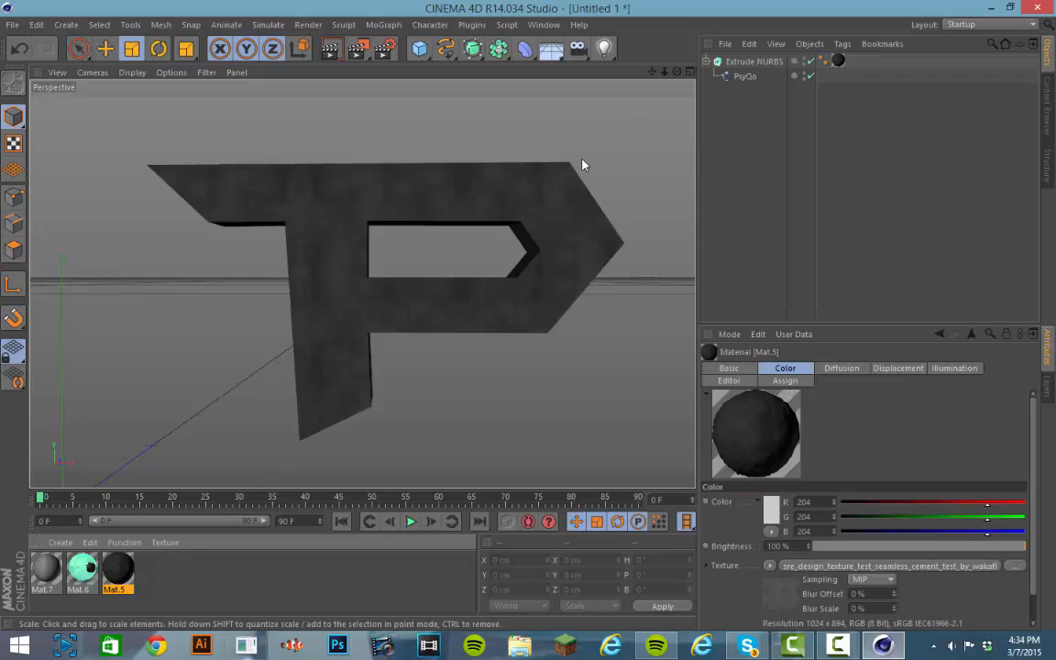
{"action": "left_click", "coordinate": [46, 571]}
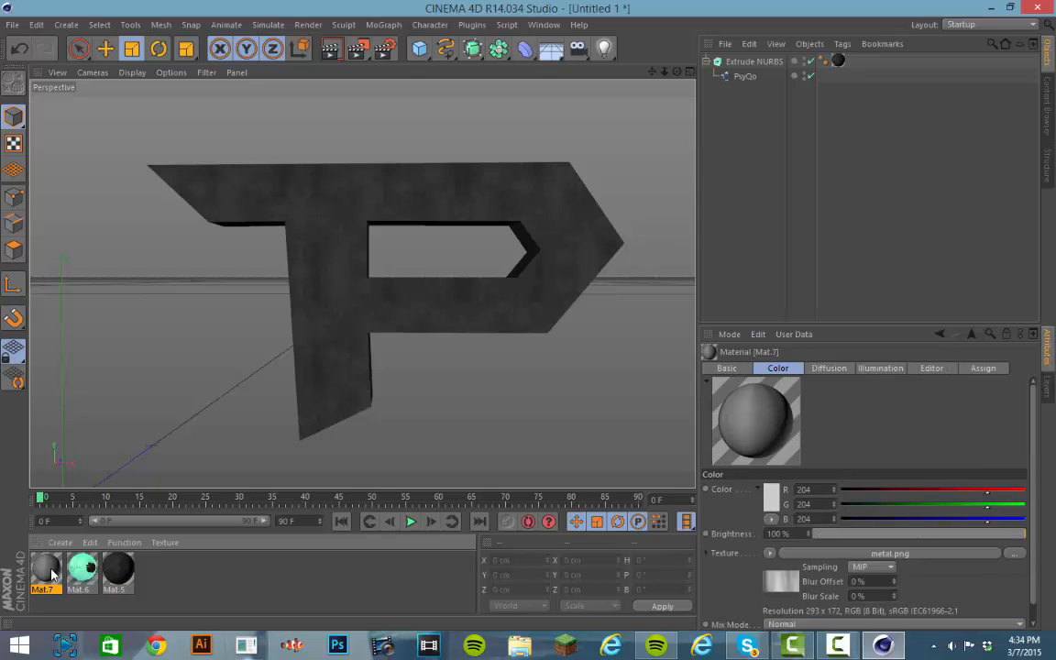
{"action": "left_click", "coordinate": [118, 570]}
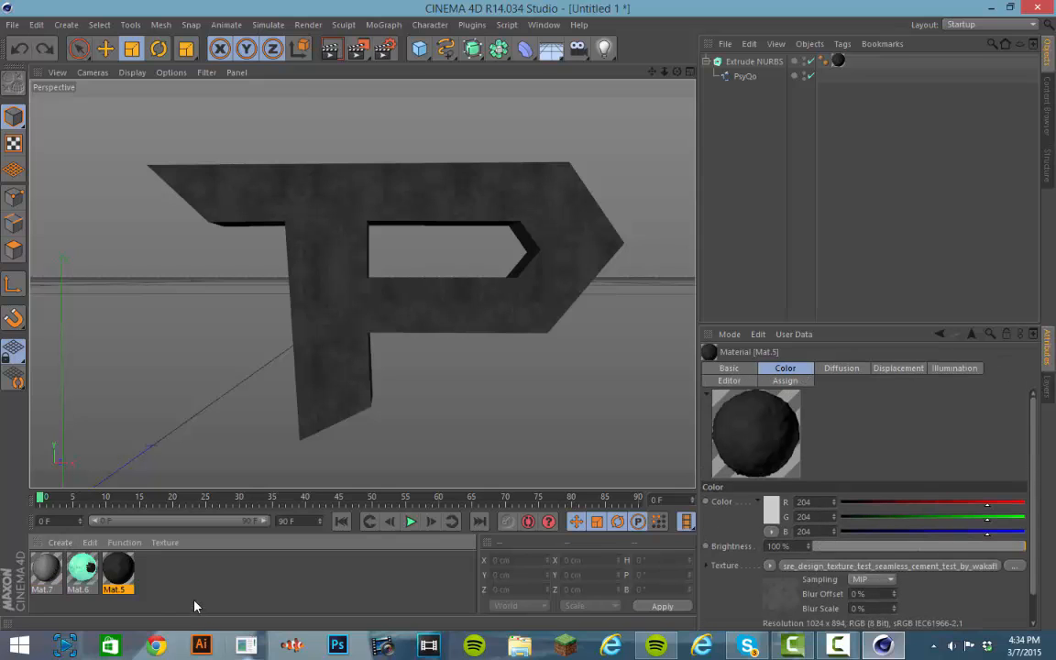
{"action": "left_click", "coordinate": [202, 561]}
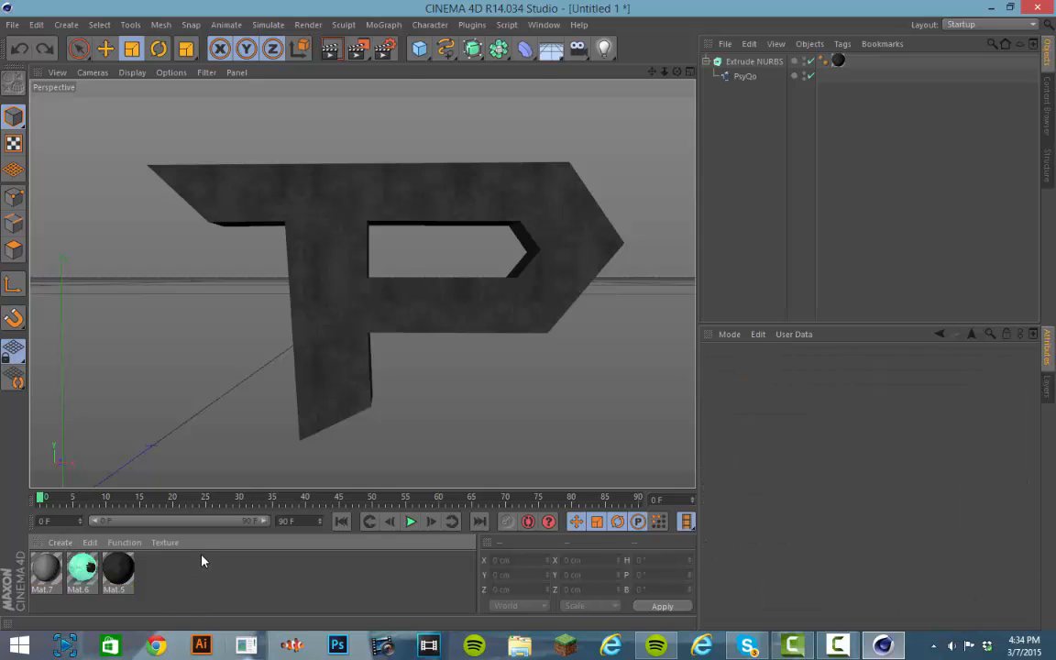
{"action": "key", "text": "ctrl+z"}
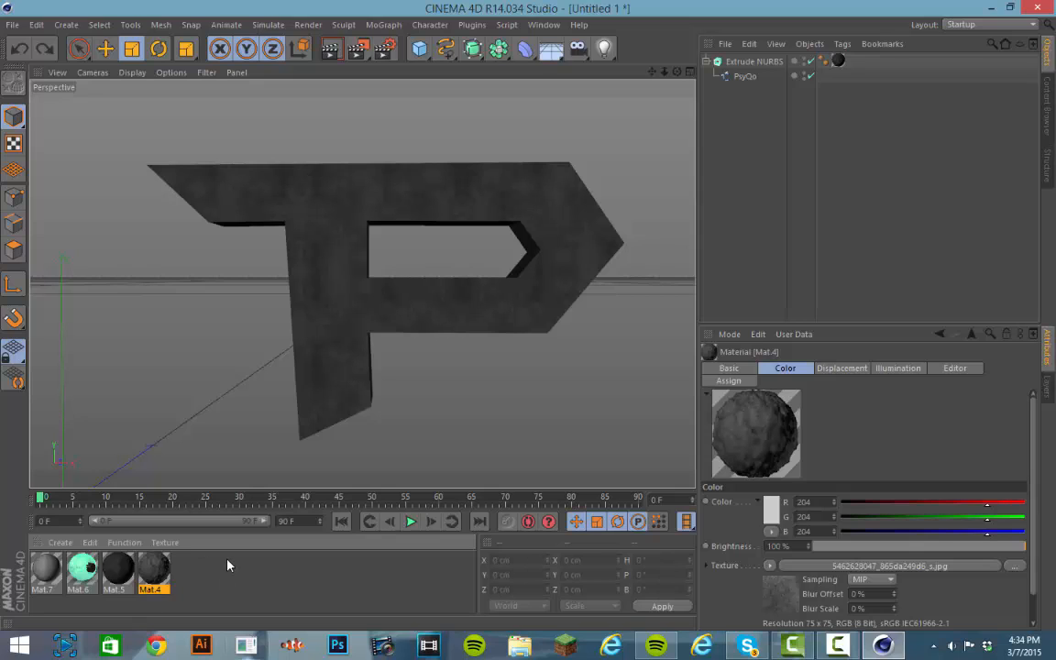
{"action": "left_click", "coordinate": [51, 576]}
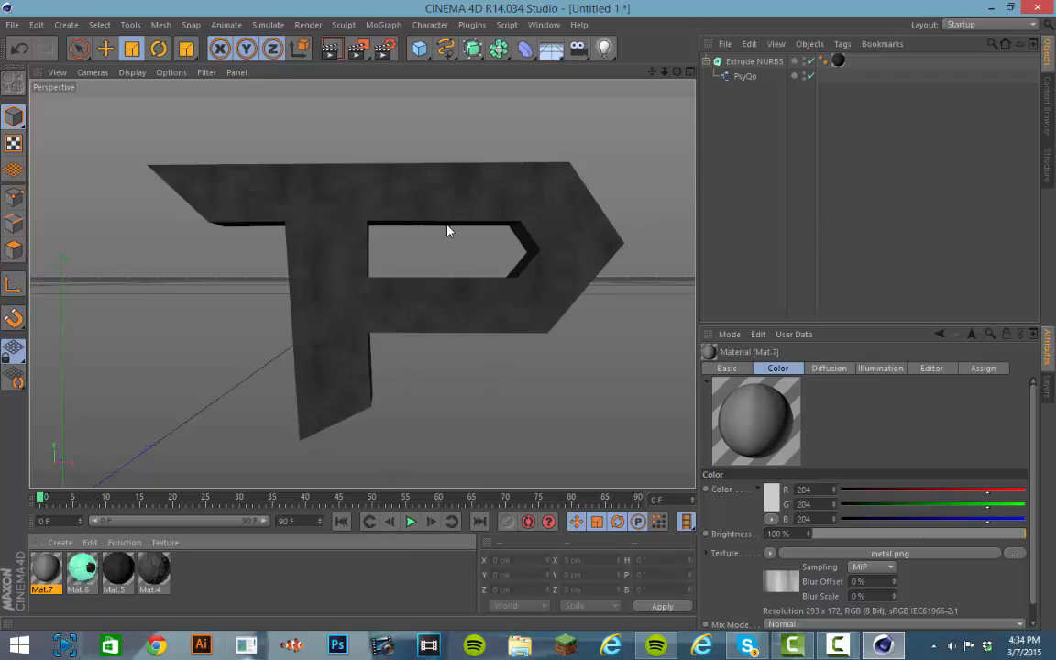
{"action": "scroll", "coordinate": [419, 220], "scroll_direction": "down", "scroll_amount": 1}
{"action": "scroll", "coordinate": [451, 236], "scroll_direction": "up", "scroll_amount": 2}
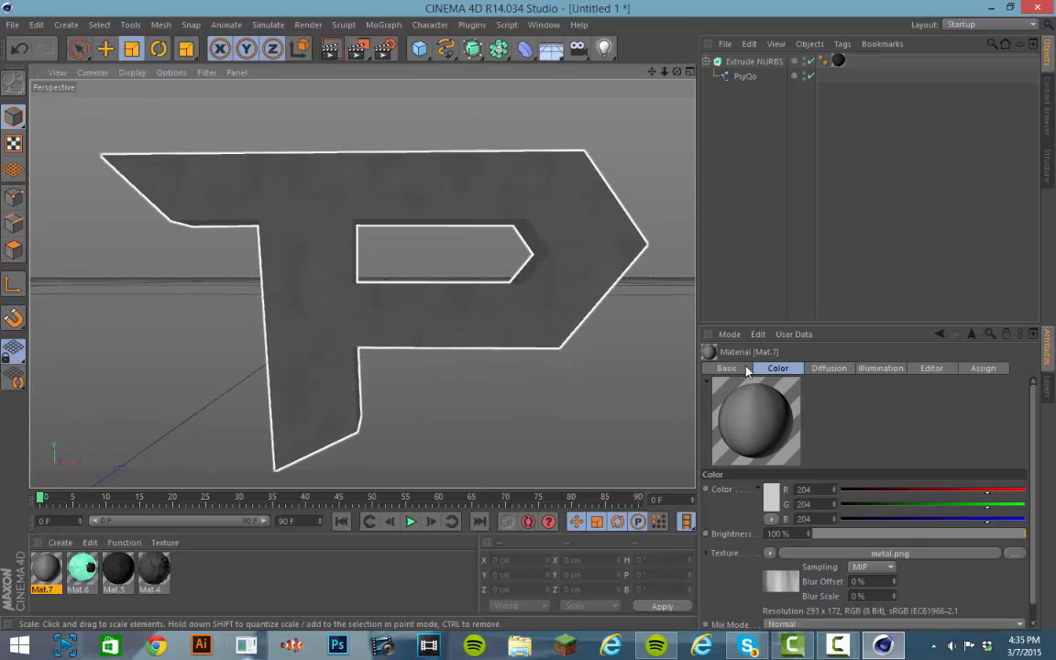
{"action": "left_click_drag", "start_coordinate": [471, 396], "coordinate": [478, 367], "text": "alt"}
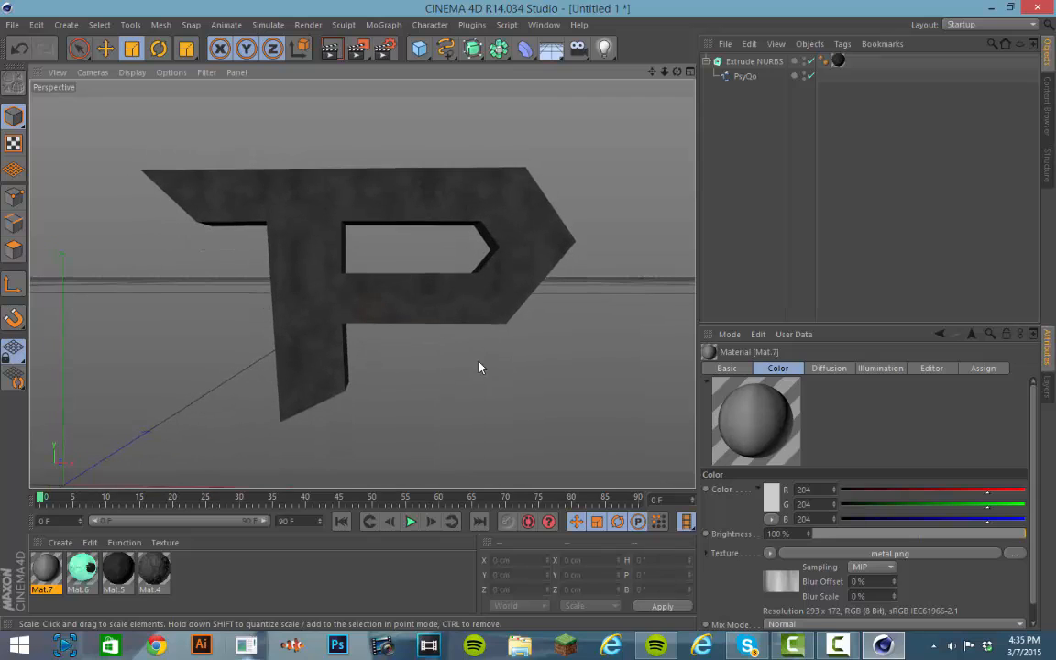
- Move only the Extrude NURBS object's axis to the middle of the logo, at about X 434 cm and Y 281 cm
{"action": "left_click", "coordinate": [164, 56]}
{"action": "left_click", "coordinate": [401, 222]}
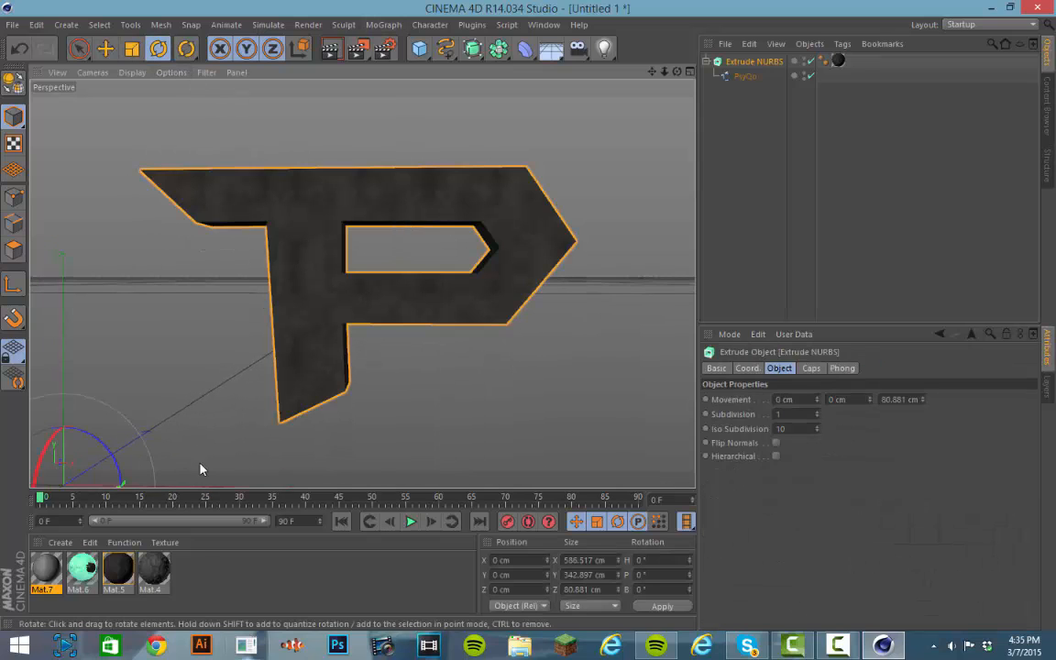
{"action": "left_click", "coordinate": [105, 49]}
{"action": "left_click", "coordinate": [13, 284]}
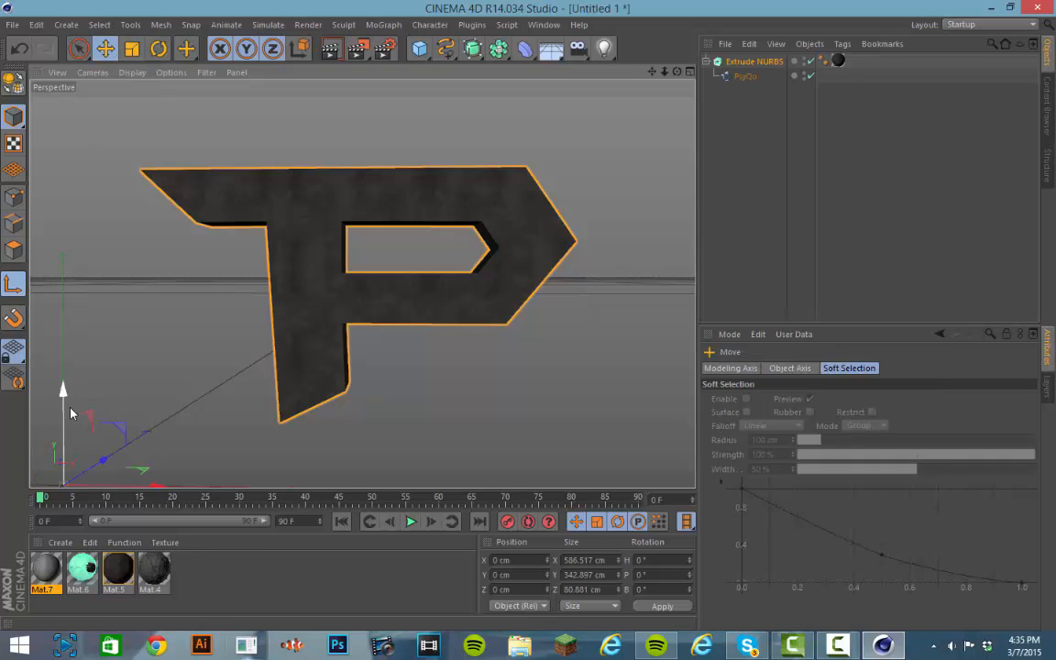
{"action": "left_click_drag", "start_coordinate": [61, 396], "coordinate": [469, 291]}
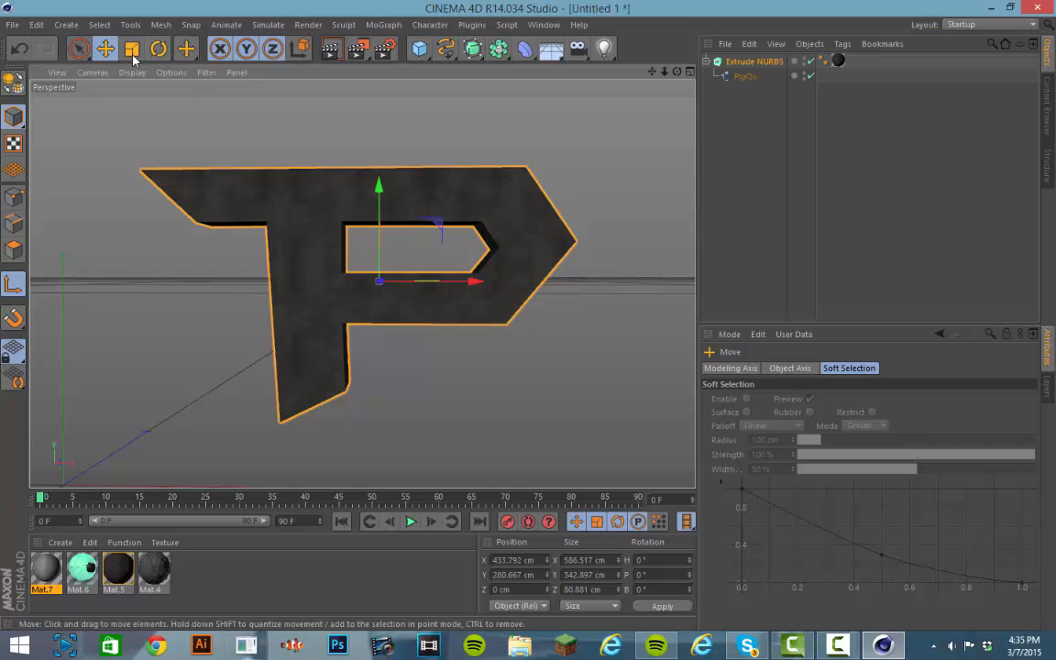
- Rotate the extruded logo to about H 19.6° and P -11.5°, and scale it down to about 532 cm wide
{"action": "left_click", "coordinate": [163, 52]}
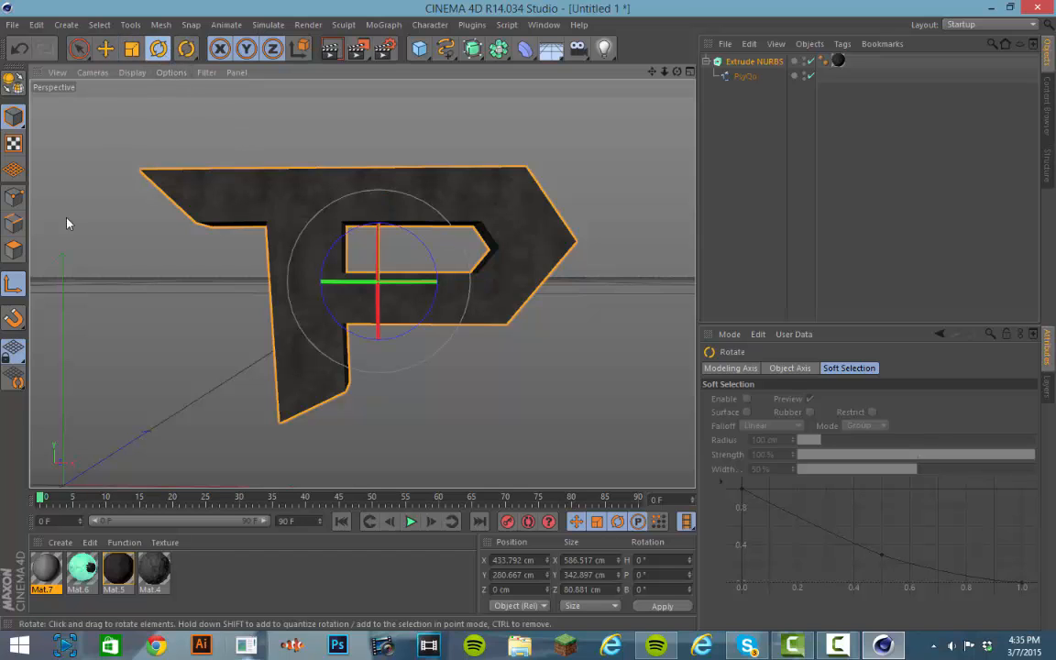
{"action": "left_click_drag", "start_coordinate": [419, 283], "coordinate": [441, 279]}
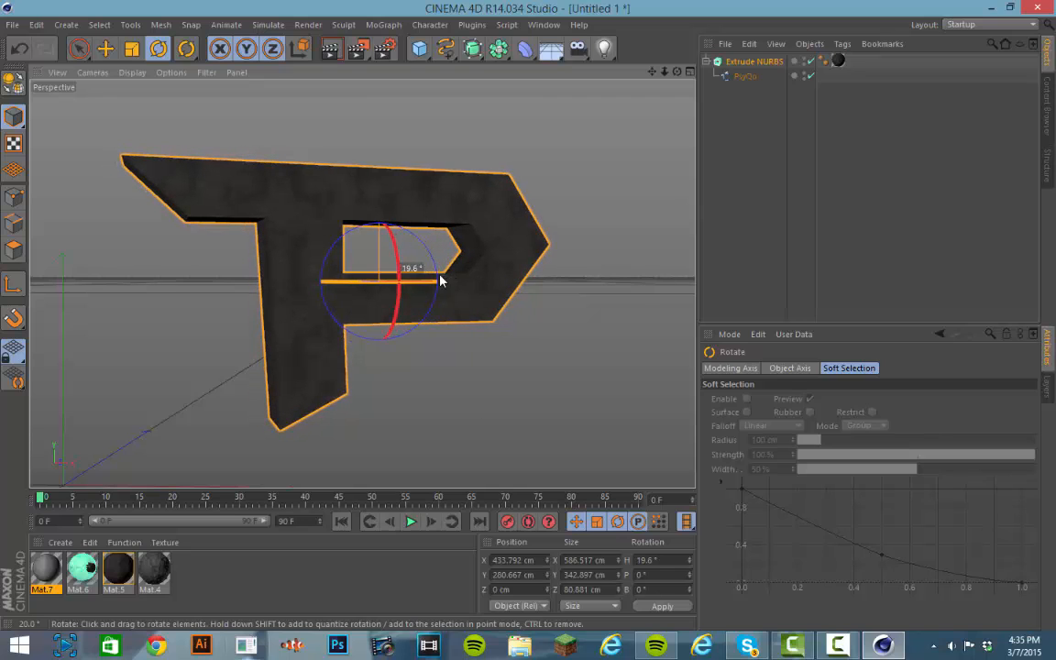
{"action": "left_click_drag", "start_coordinate": [394, 246], "coordinate": [425, 233]}
{"action": "key", "text": "t"}
{"action": "left_click", "coordinate": [419, 48]}
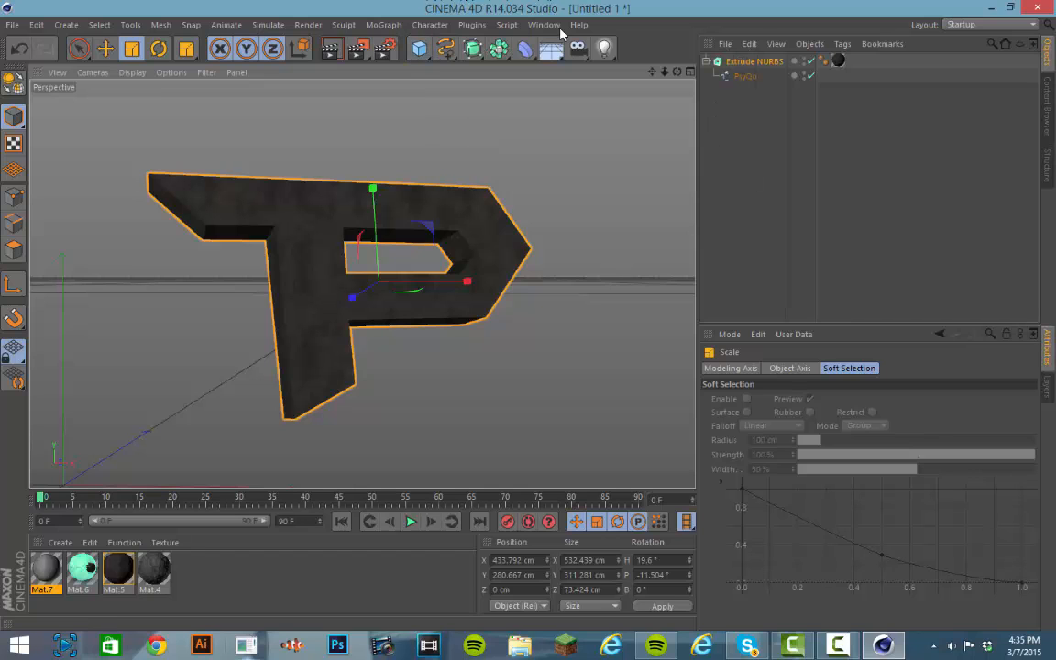
- Duplicate the Extrude NURBS logo object in place
{"action": "left_click", "coordinate": [705, 62]}
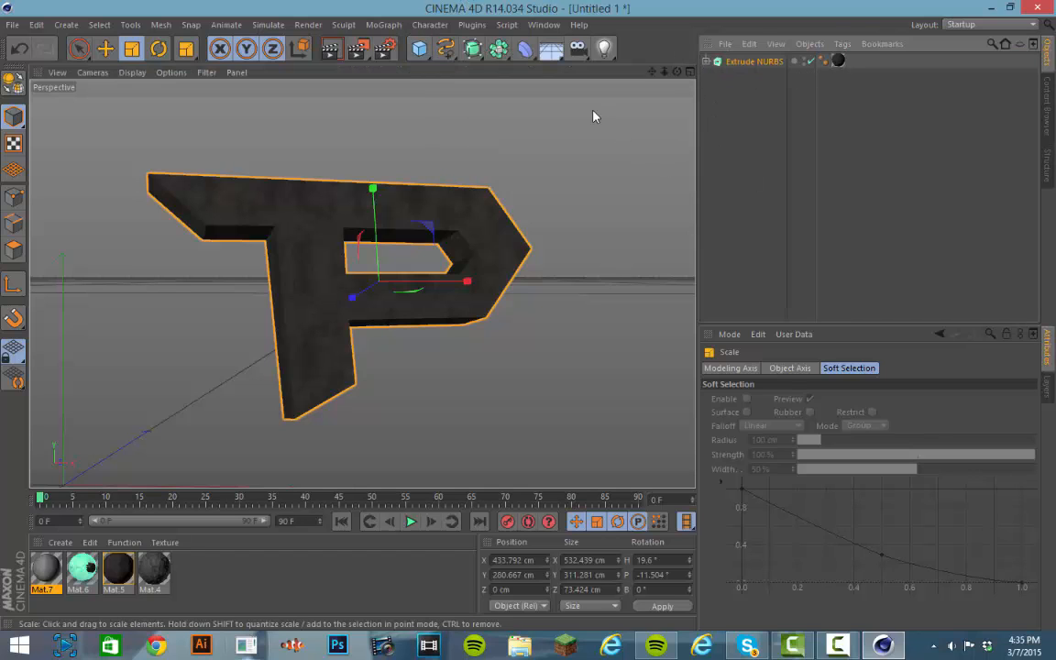
{"action": "key", "text": "ctrl+c"}
{"action": "key", "text": "ctrl+v"}
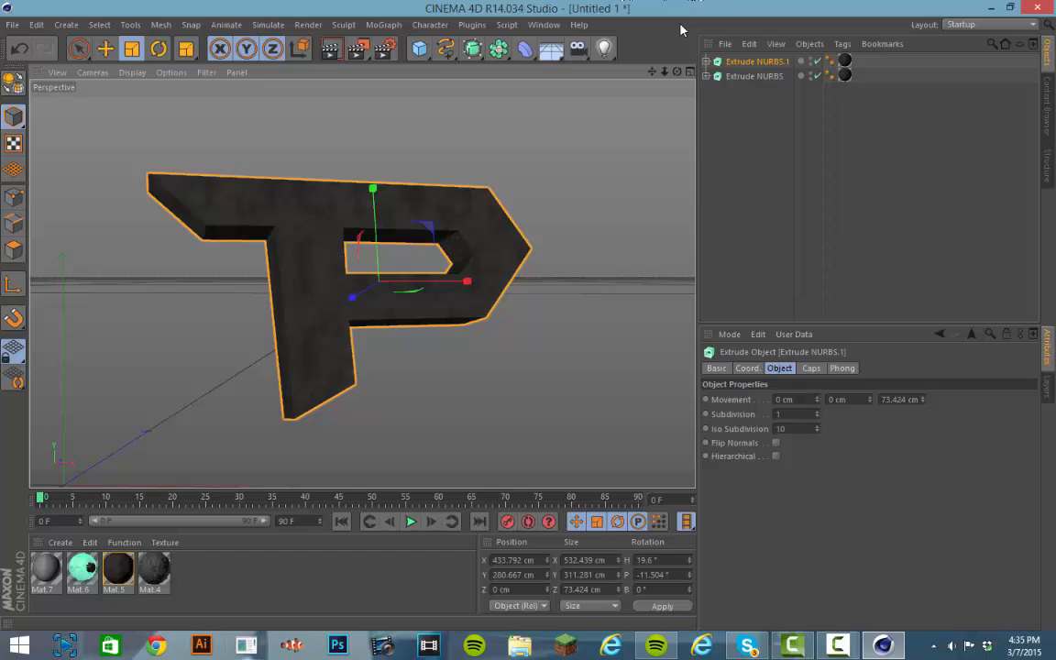
- Add an Atom Array and nest the logo copy Extrude NURBS.1 inside it
{"action": "left_click", "coordinate": [500, 50]}
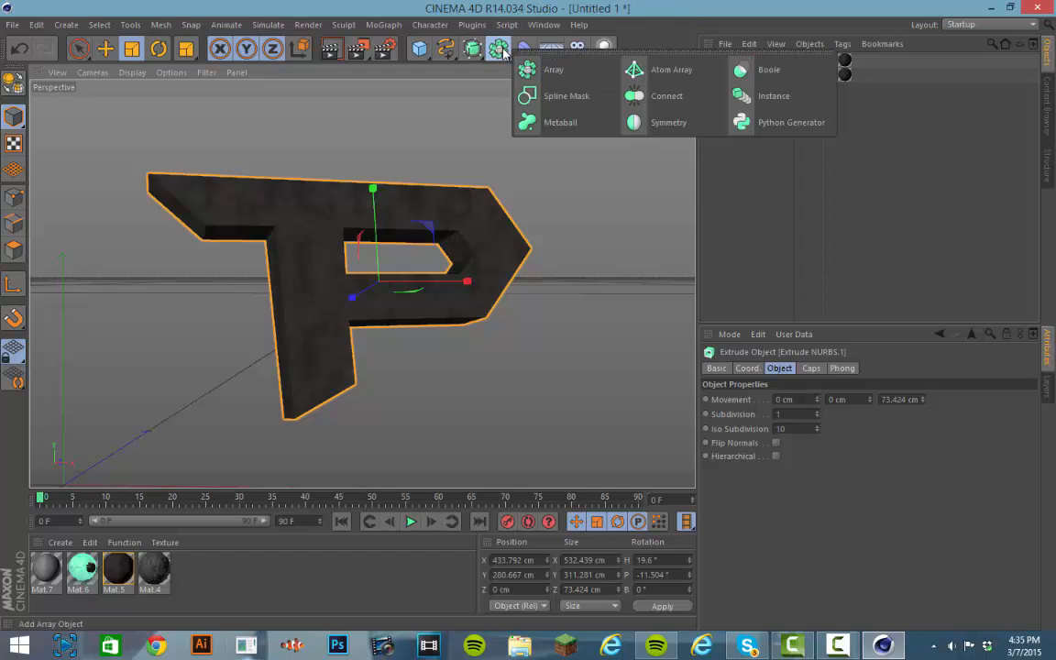
{"action": "left_click", "coordinate": [637, 70]}
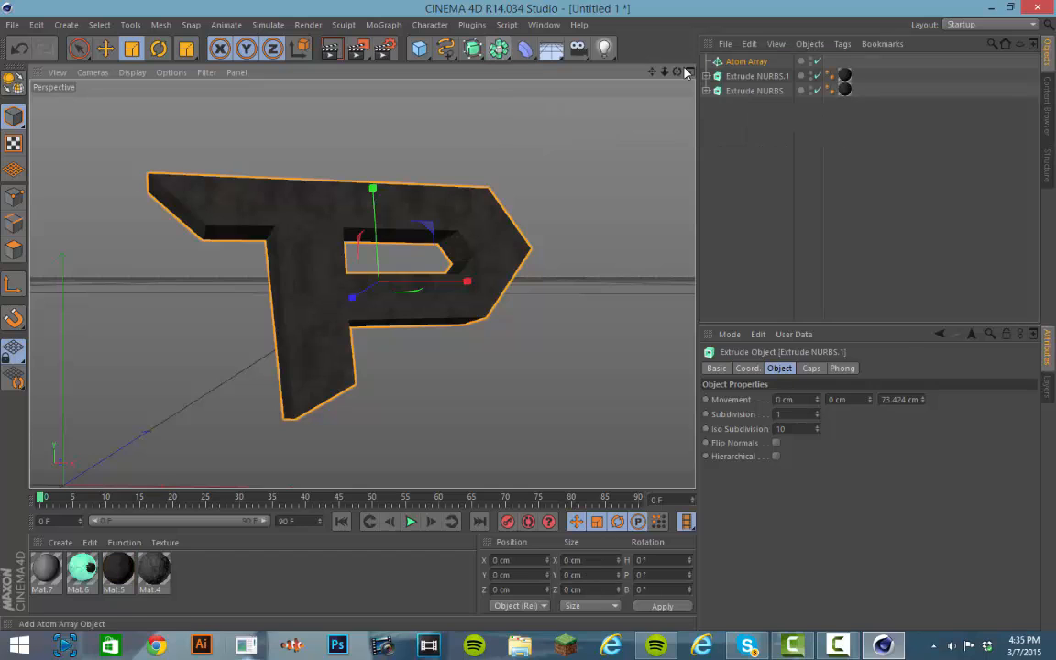
{"action": "left_click", "coordinate": [751, 81]}
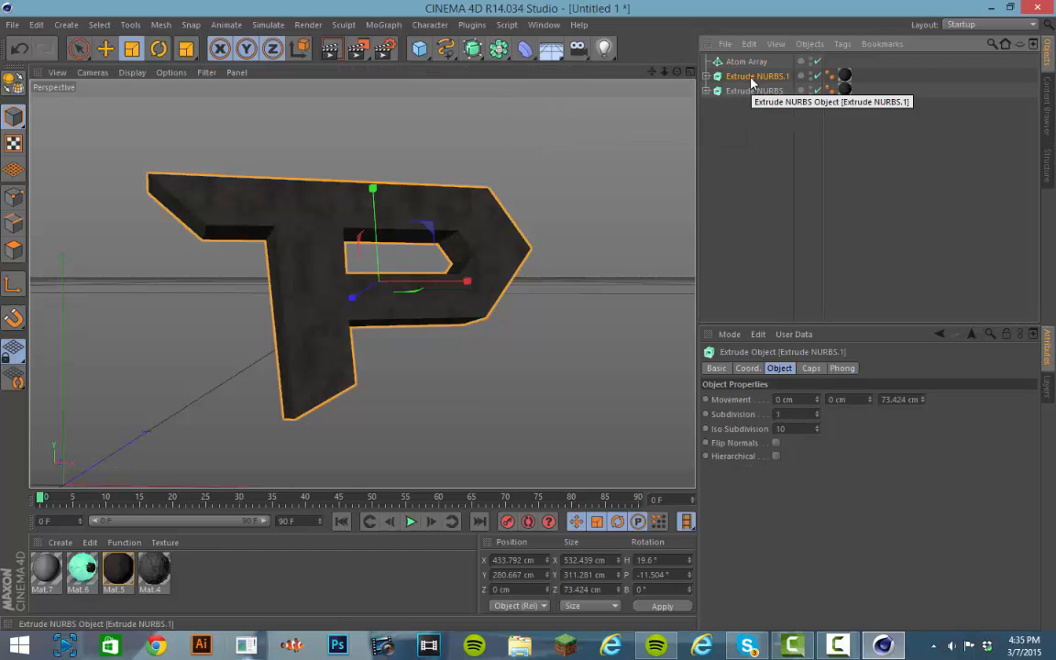
{"action": "left_click_drag", "start_coordinate": [751, 81], "coordinate": [753, 63]}
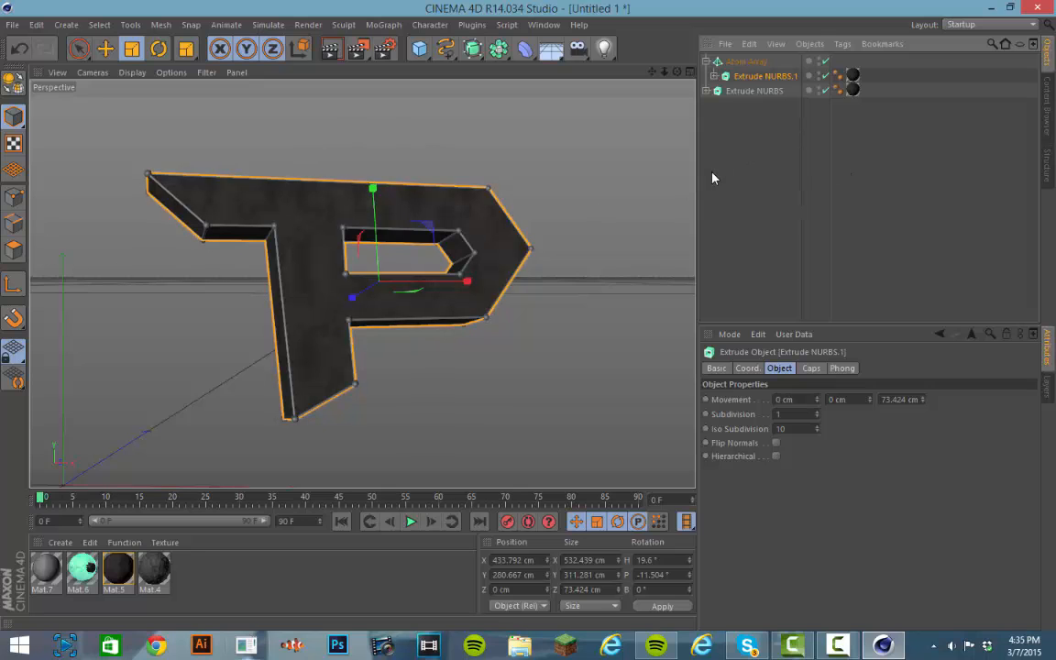
{"action": "left_click", "coordinate": [707, 62]}
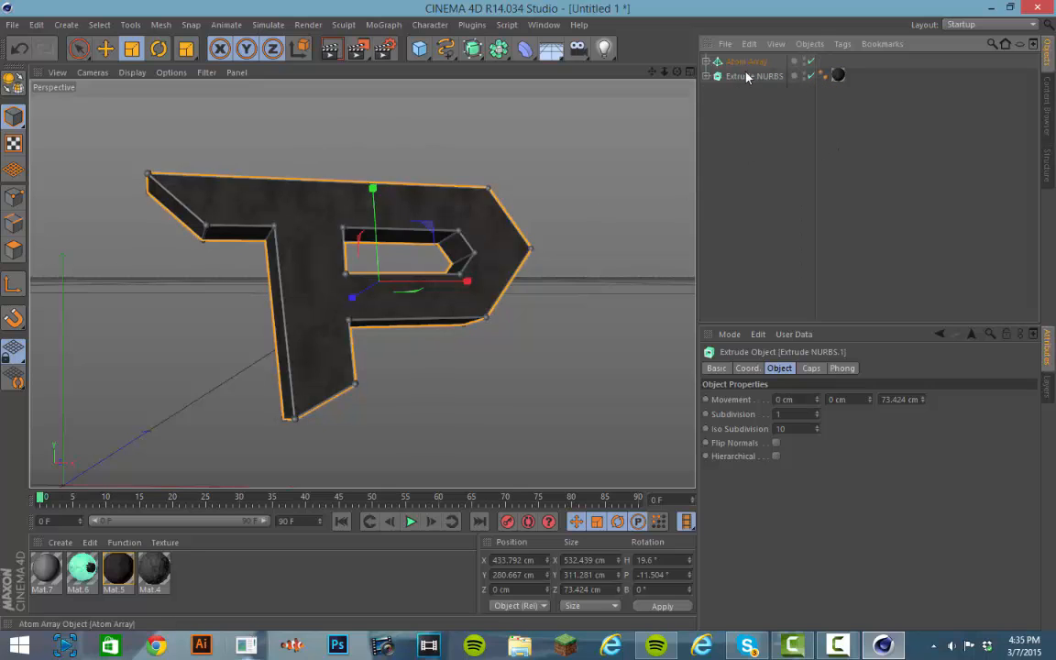
- Reduce the Atom Array's sphere radius so its corner joints blend into the edge cylinders
{"action": "left_click", "coordinate": [745, 64]}
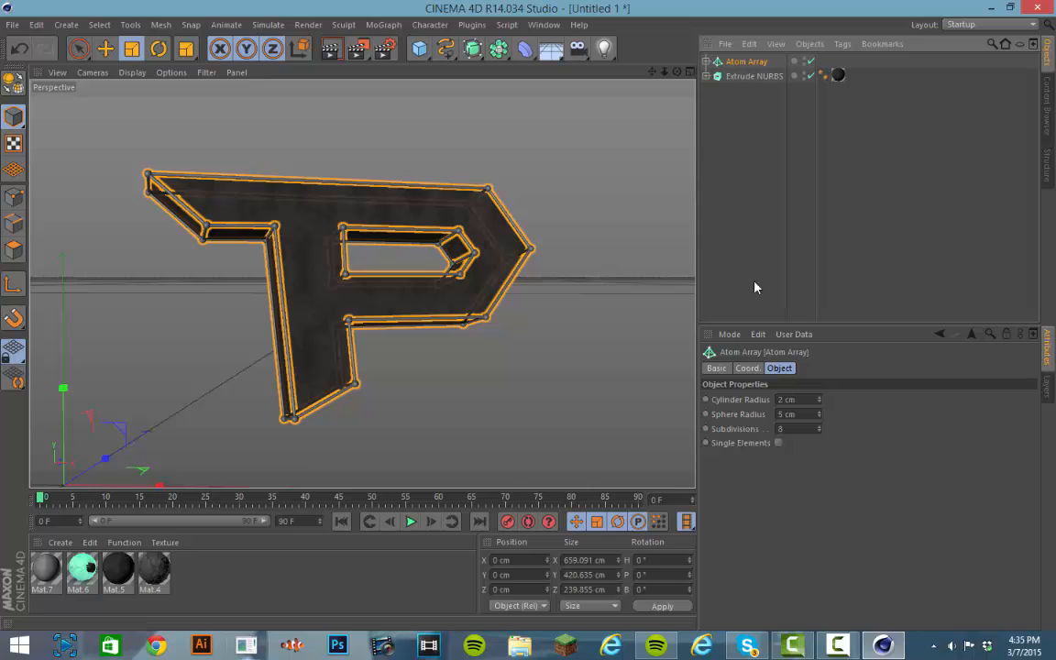
{"action": "left_click", "coordinate": [811, 414]}
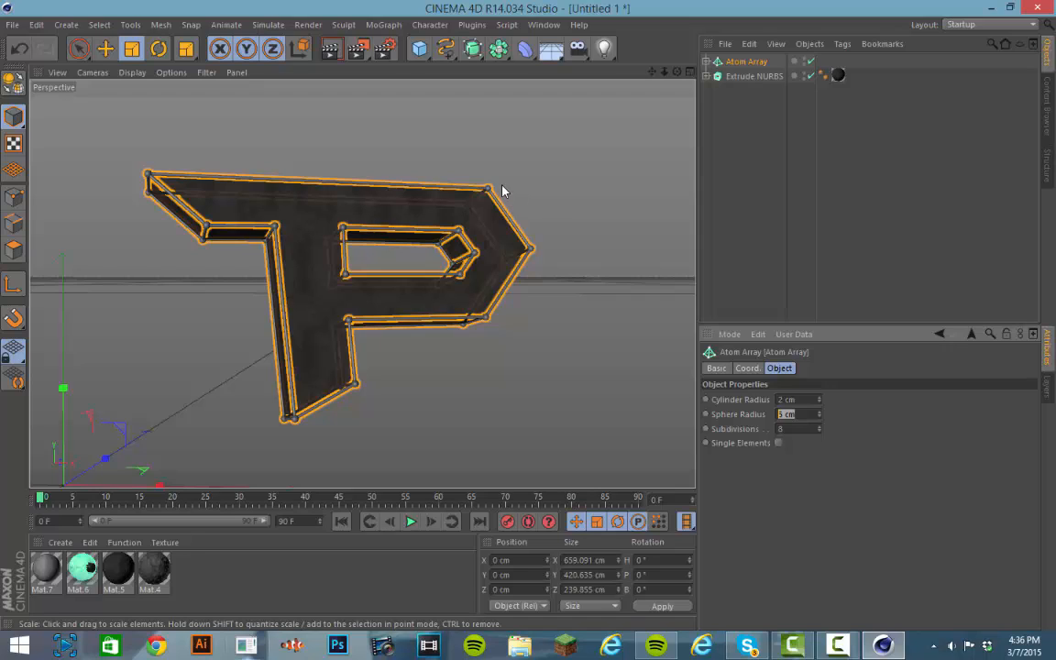
{"action": "left_click", "coordinate": [456, 316]}
{"action": "left_click", "coordinate": [662, 326]}
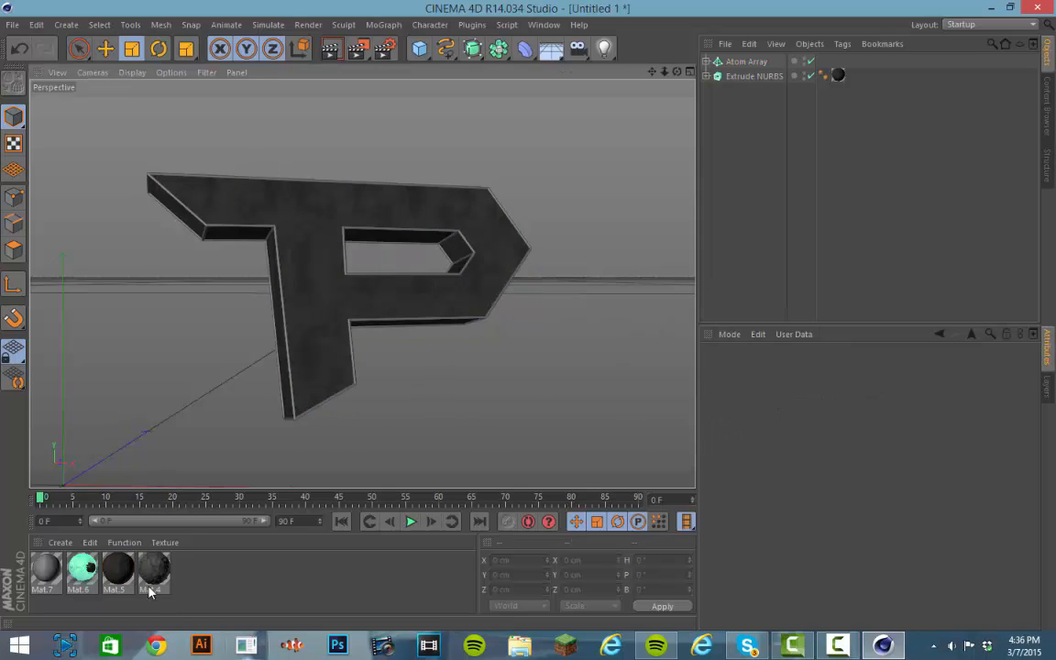
- Try Mat.6 on the Atom Array in a test render, and remove its texture tag
{"action": "left_click_drag", "start_coordinate": [152, 591], "coordinate": [293, 404]}
{"action": "left_click", "coordinate": [358, 48]}
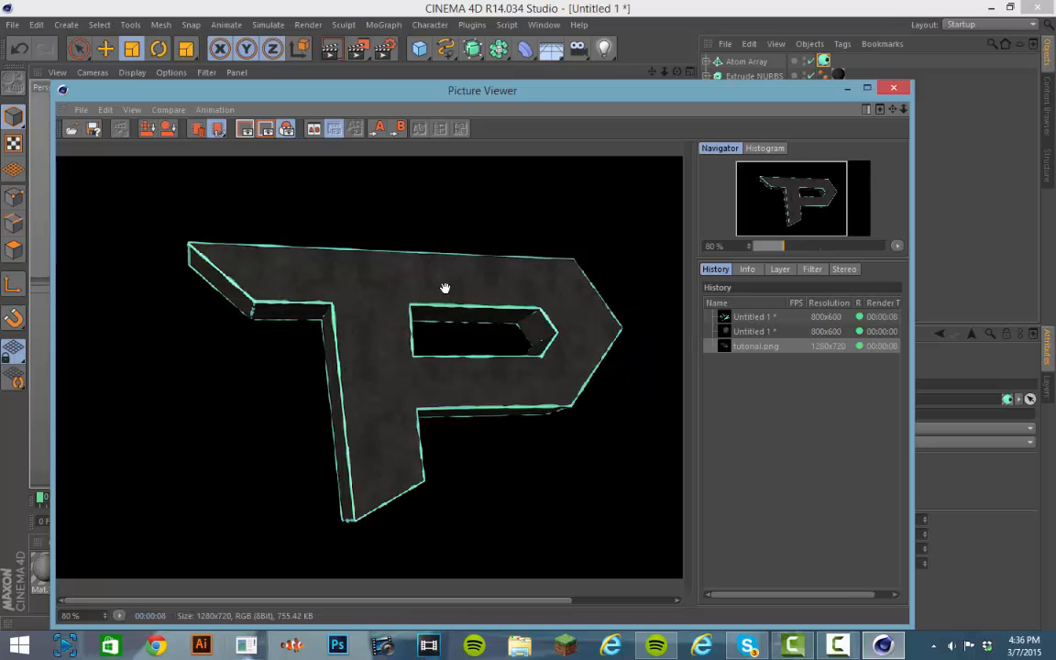
{"action": "left_click", "coordinate": [891, 89]}
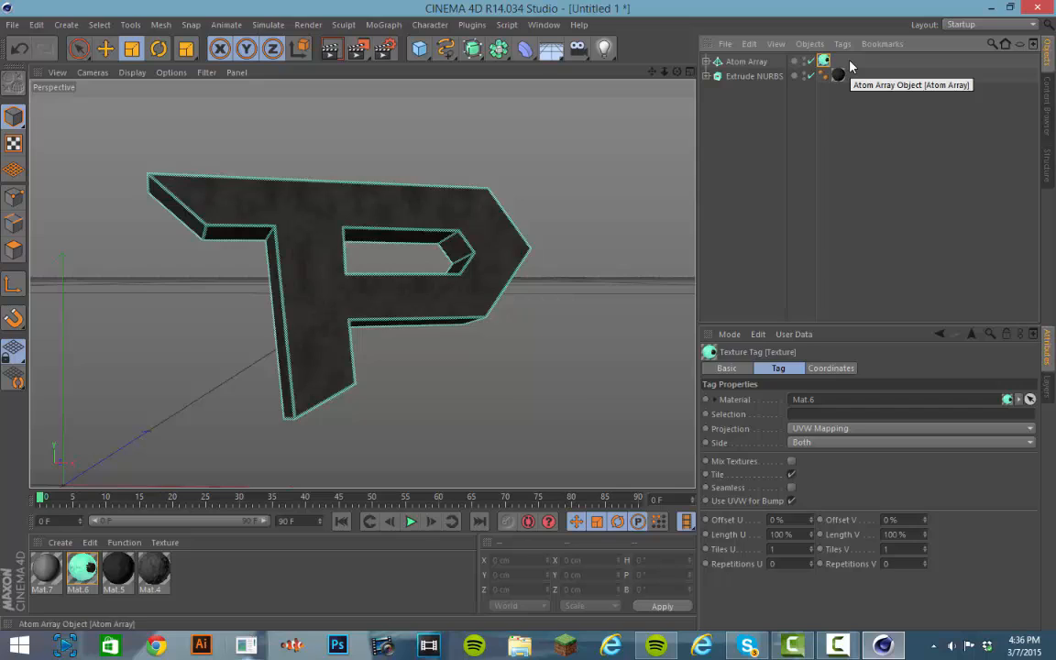
{"action": "left_click", "coordinate": [850, 66]}
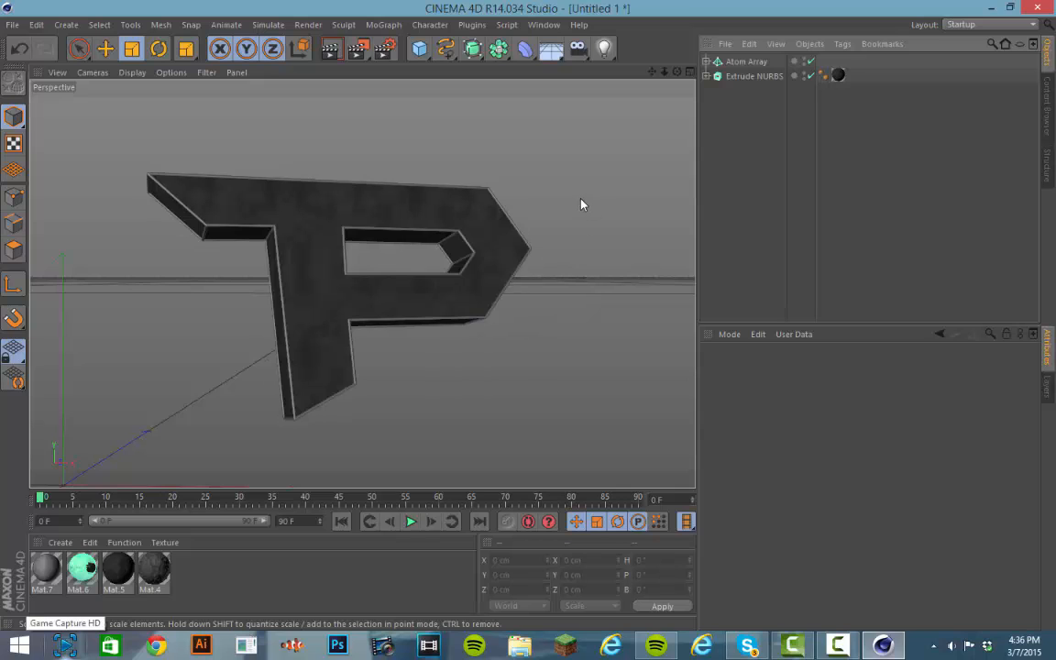
- Apply Mat.5 to the Extrude NURBS logo a second time with seamless Cubic projection
{"action": "mouse_move", "coordinate": [580, 204]}
{"action": "left_mouse_down", "text": "alt"}
{"action": "mouse_move", "coordinate": [580, 231]}
{"action": "mouse_move", "coordinate": [581, 210]}
{"action": "mouse_move", "coordinate": [573, 220]}
{"action": "left_mouse_up", "text": "alt"}
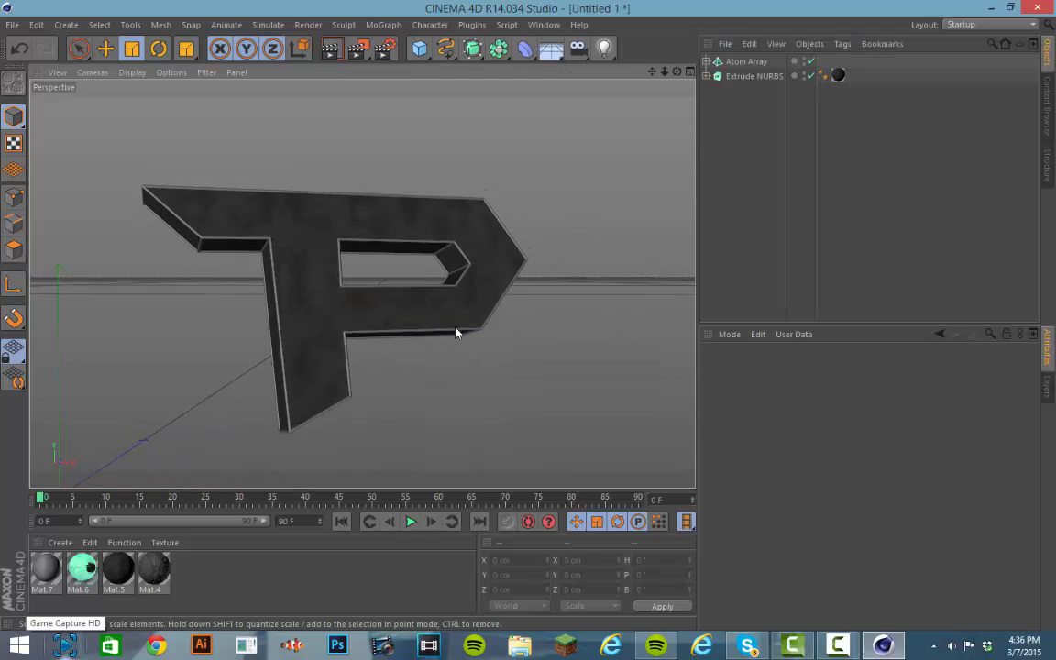
{"action": "left_click", "coordinate": [117, 579]}
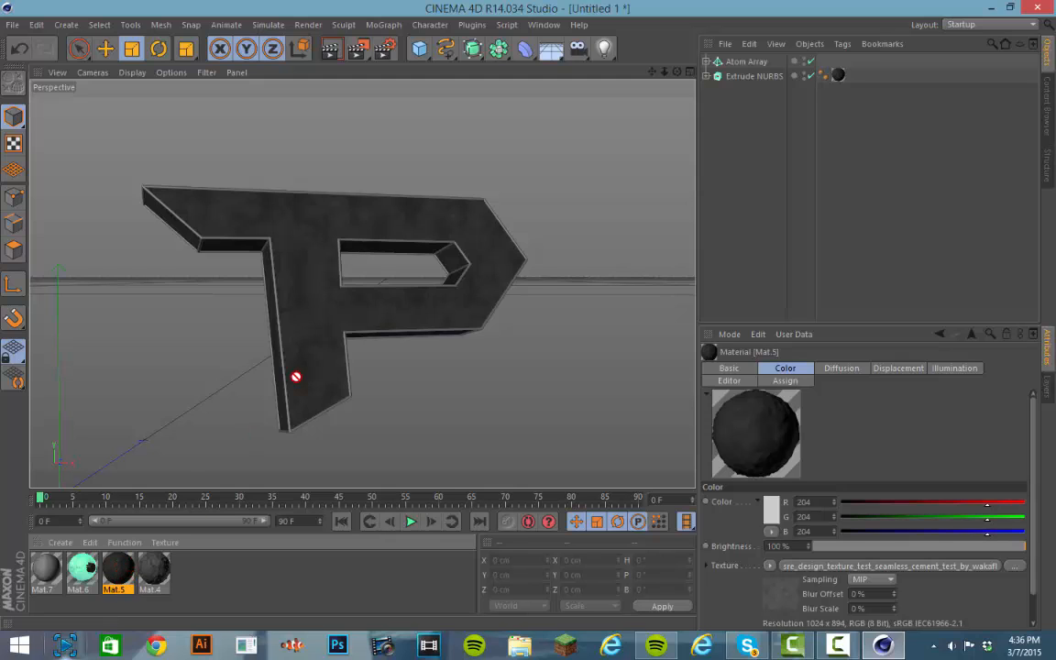
{"action": "left_click_drag", "start_coordinate": [296, 376], "coordinate": [323, 354]}
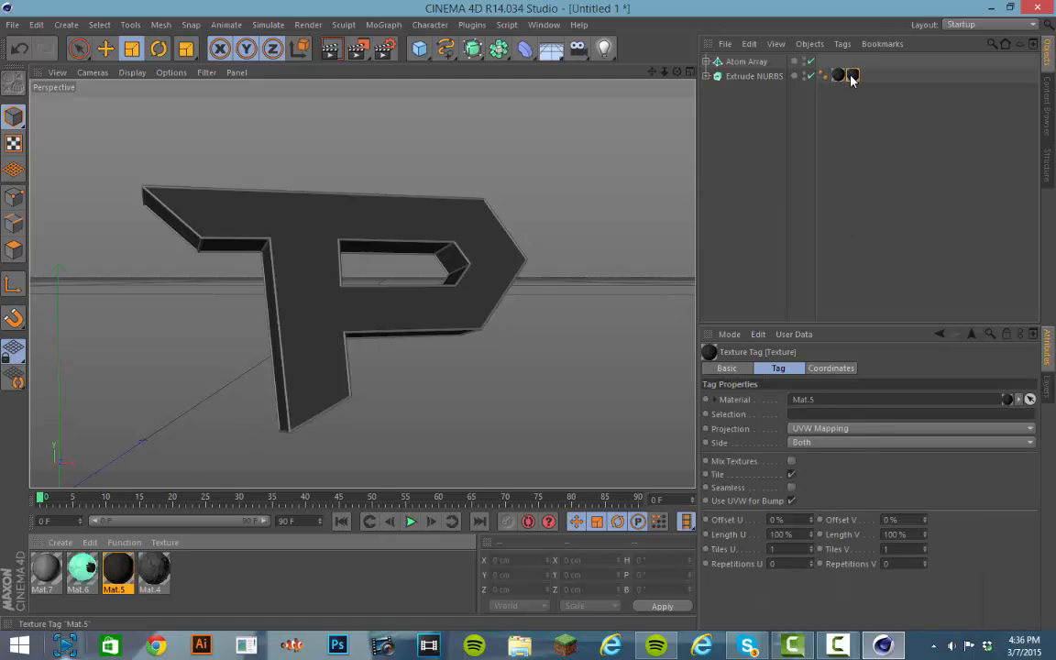
{"action": "left_click", "coordinate": [807, 428]}
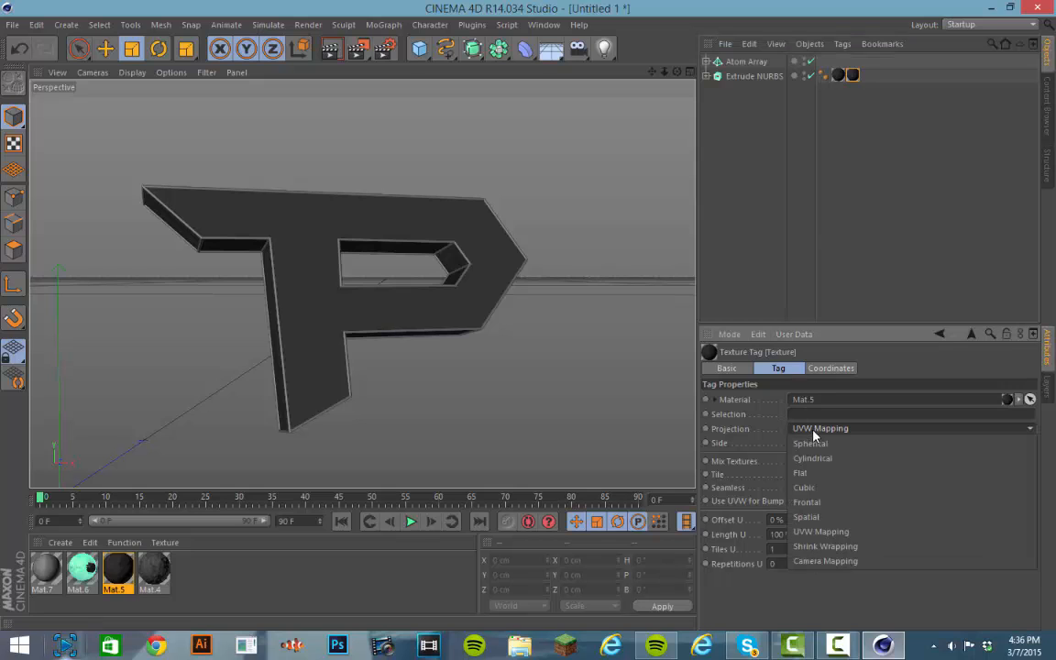
{"action": "left_click", "coordinate": [811, 486]}
{"action": "left_click", "coordinate": [791, 487]}
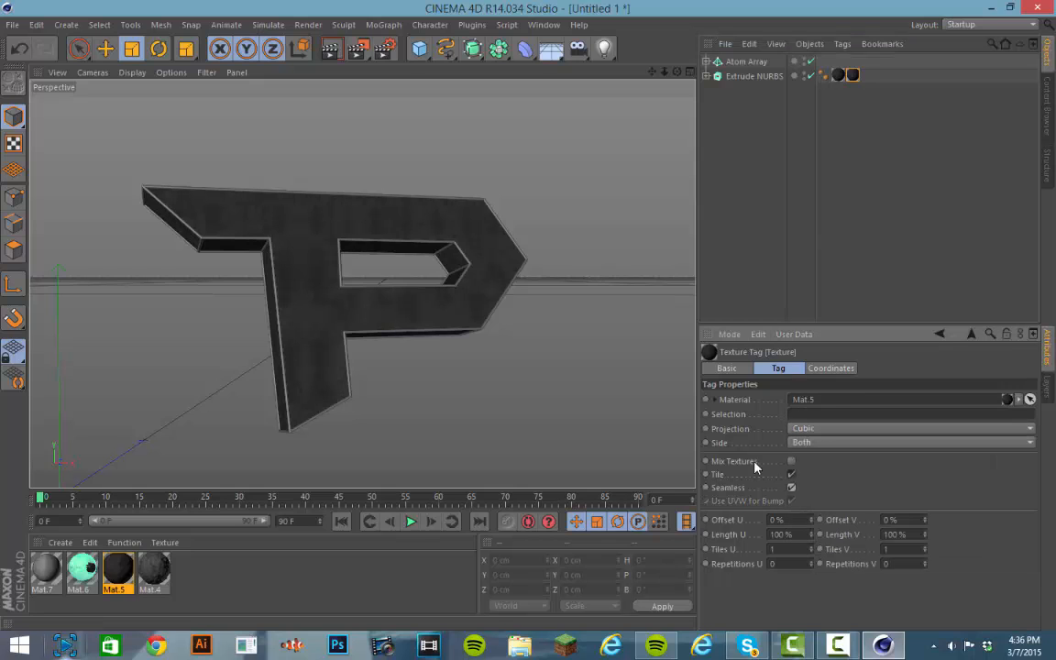
- Try UVW Mapping without Seamless on the second Mat.5 tag, and test-render it without overwriting tutorial.png
{"action": "left_click", "coordinate": [796, 428]}
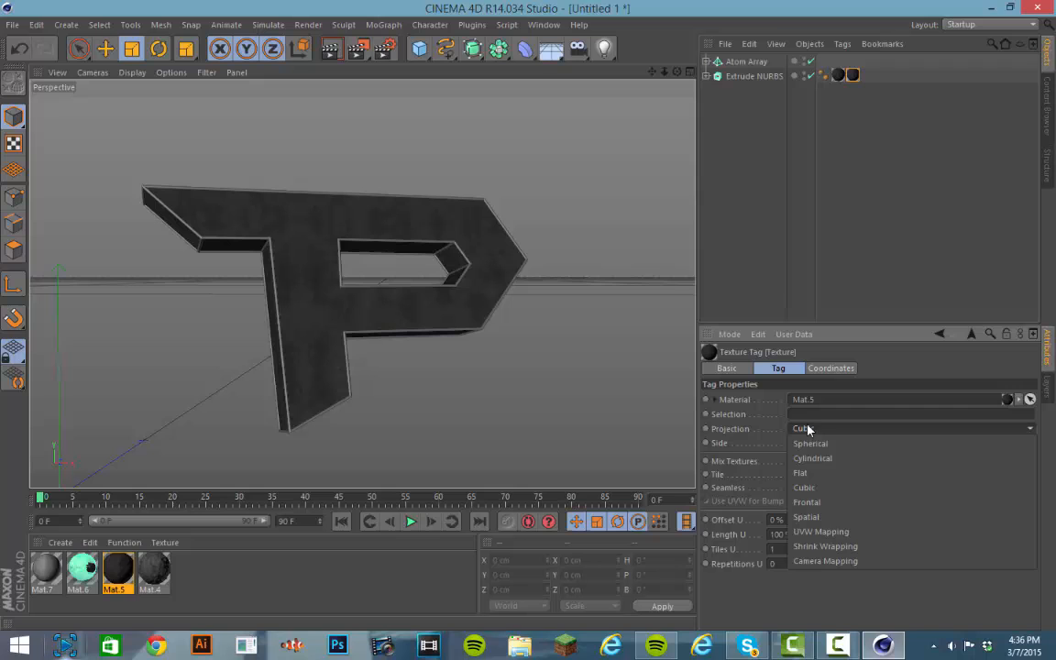
{"action": "left_click", "coordinate": [807, 530]}
{"action": "left_click", "coordinate": [791, 489]}
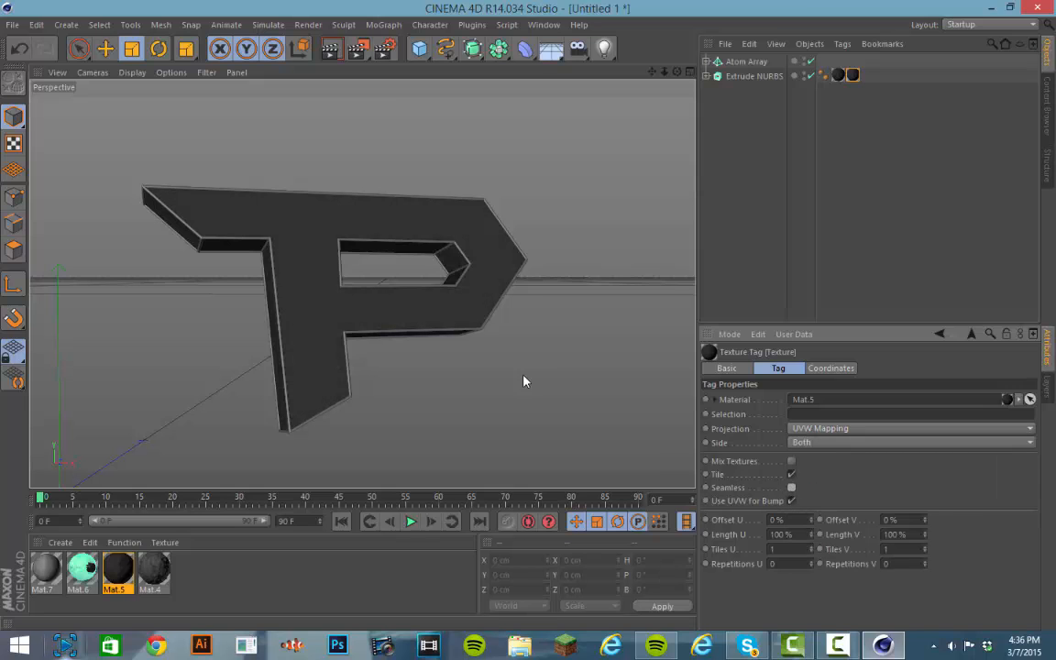
{"action": "left_click", "coordinate": [357, 47]}
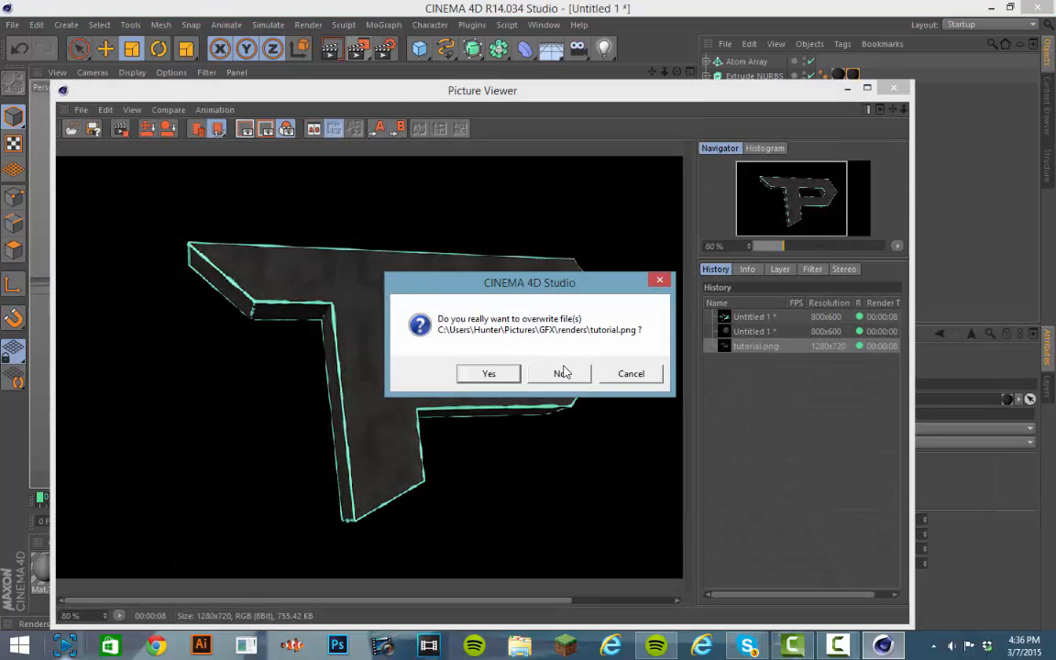
{"action": "left_click", "coordinate": [562, 371]}
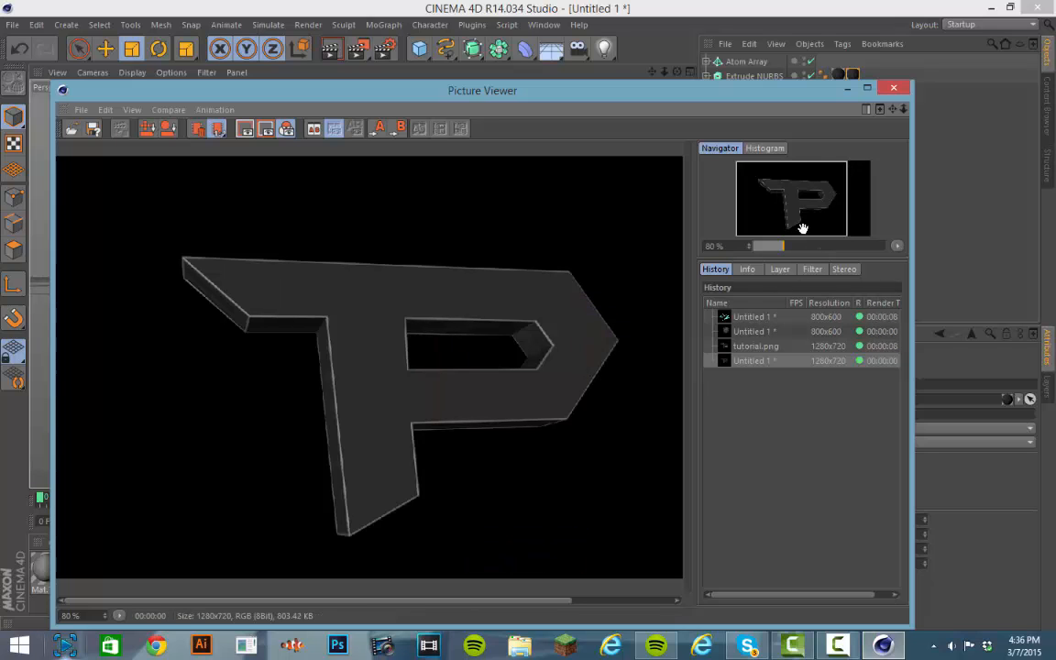
{"action": "left_click", "coordinate": [892, 88]}
- Return the second Mat.5 texture tag to Cubic projection with Seamless enabled
{"action": "left_click", "coordinate": [833, 431]}
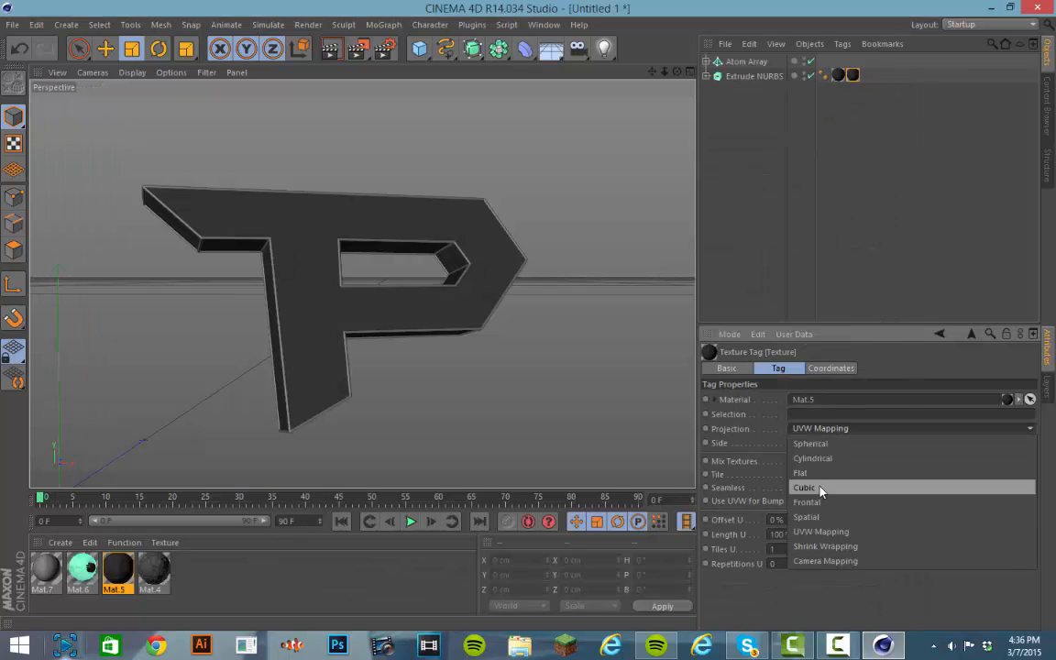
{"action": "left_click", "coordinate": [819, 492]}
{"action": "left_click", "coordinate": [792, 487]}
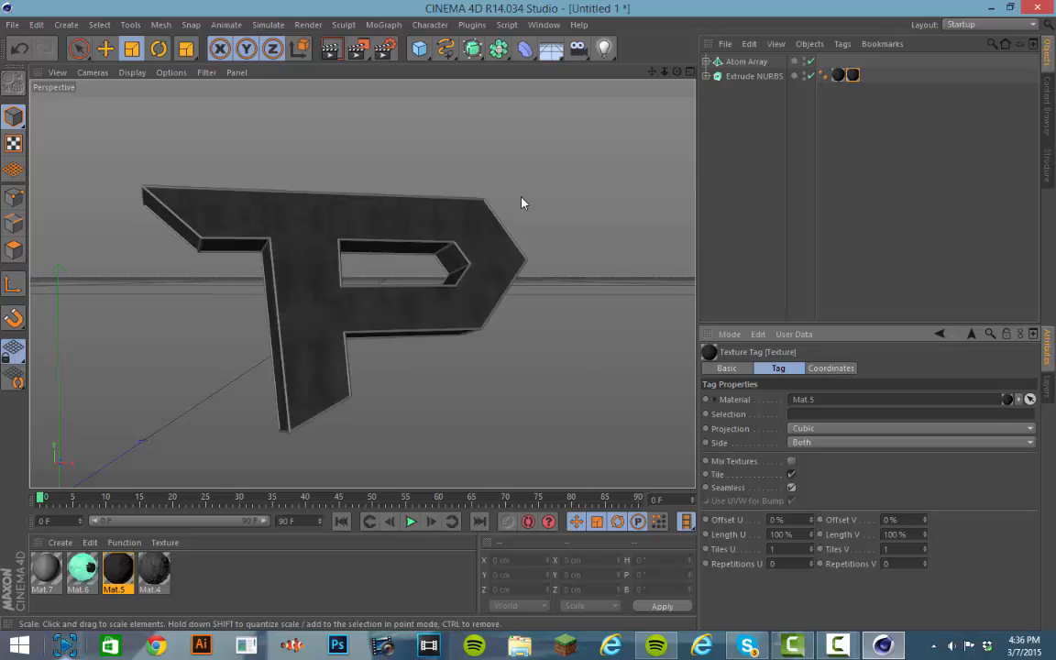
{"action": "left_click", "coordinate": [551, 185]}
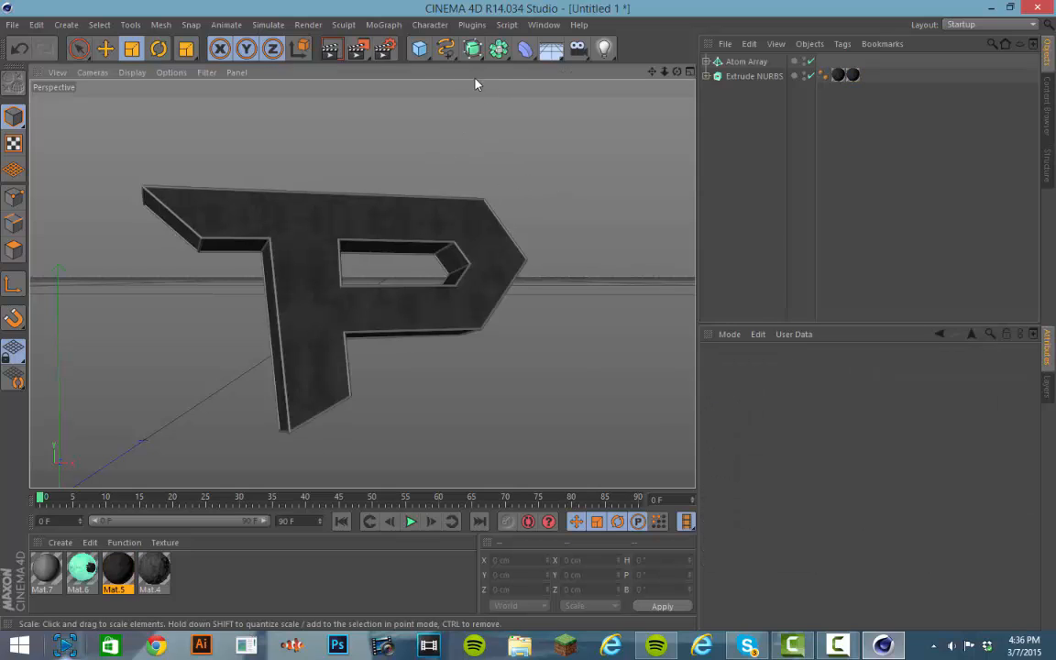
- Add a Landscape object and move it to the logo's base, at about X 345 cm and Y 211 cm
{"action": "left_click", "coordinate": [421, 47]}
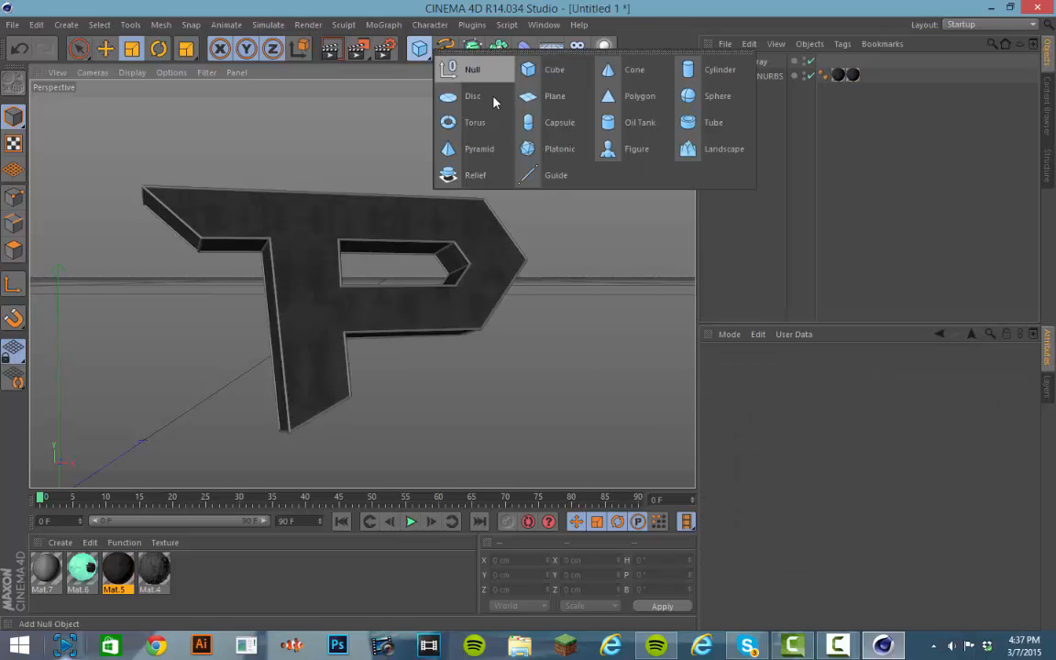
{"action": "left_click", "coordinate": [726, 151]}
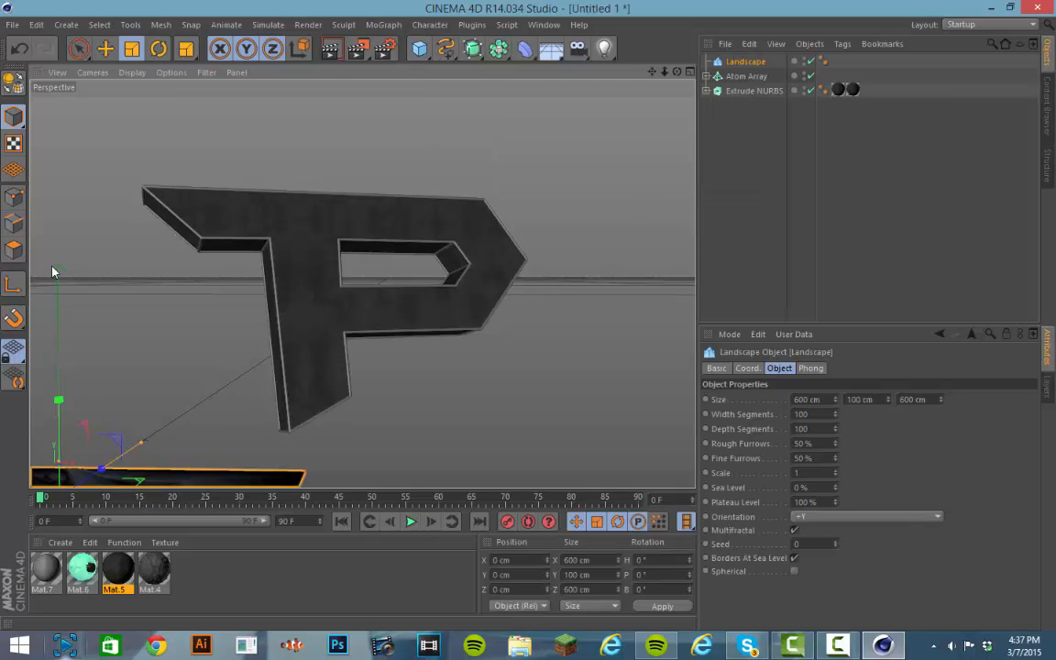
{"action": "left_click", "coordinate": [104, 49]}
{"action": "left_click_drag", "start_coordinate": [57, 400], "coordinate": [458, 323]}
- Add a standard camera that captures the current front view of the logo
{"action": "left_click", "coordinate": [573, 55]}
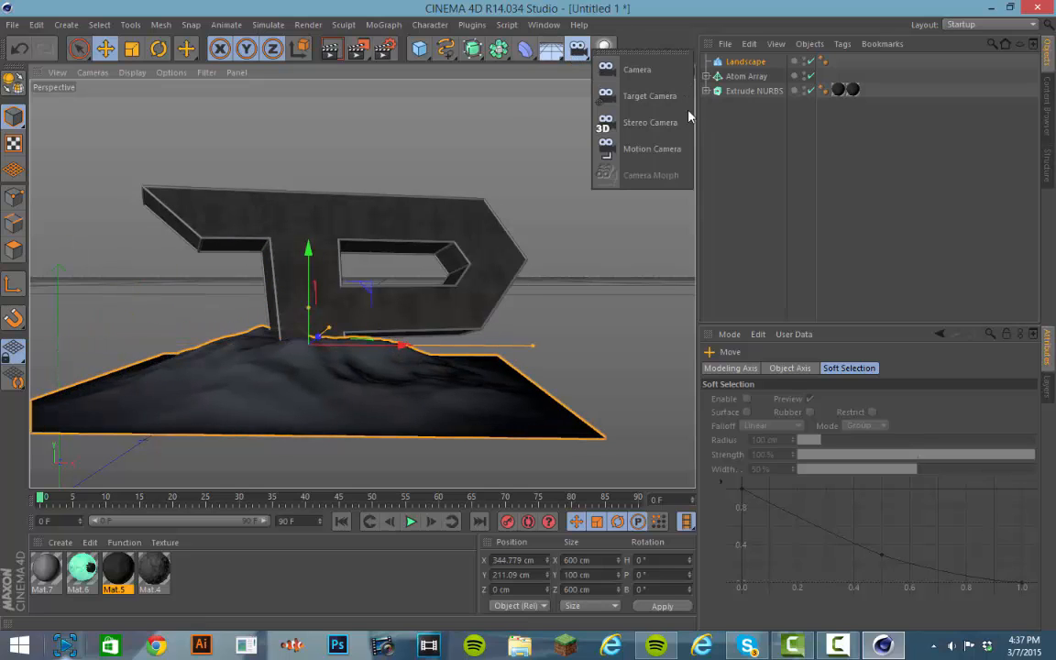
{"action": "left_click", "coordinate": [667, 64]}
{"action": "left_click_drag", "start_coordinate": [165, 295], "coordinate": [586, 238], "text": "alt"}
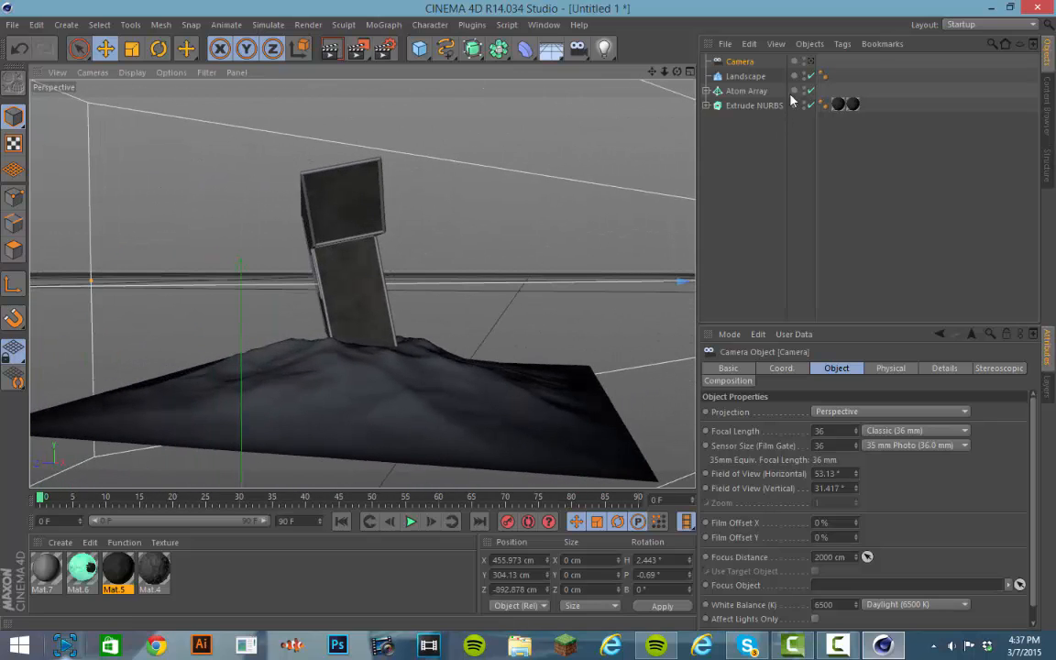
- Make the Landscape object spherical and examine its shape around the logo
{"action": "left_click", "coordinate": [752, 78]}
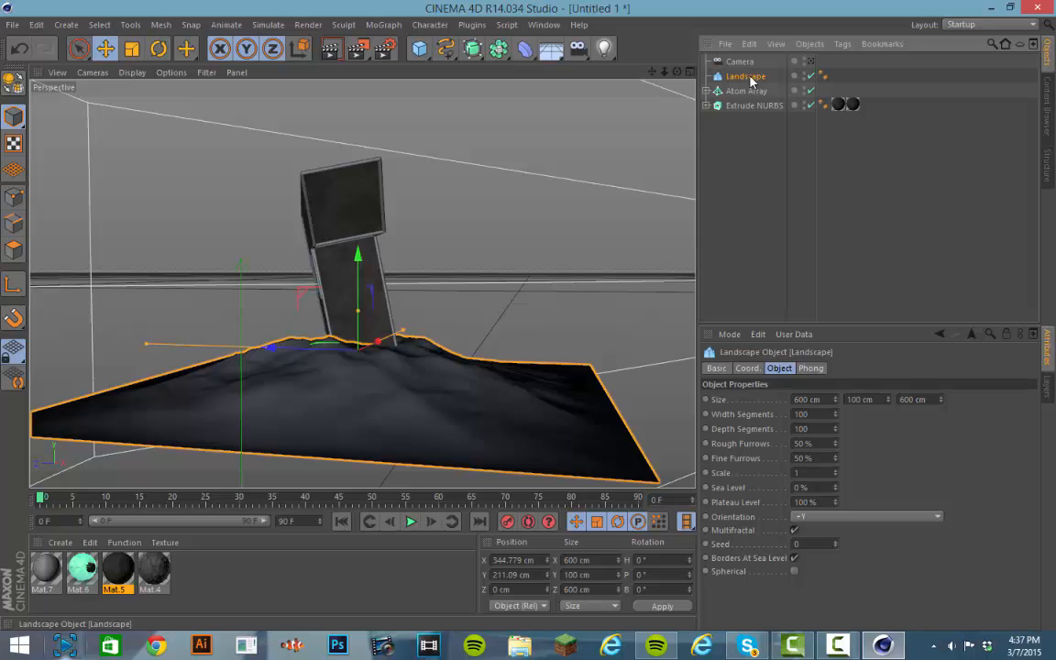
{"action": "left_click", "coordinate": [795, 572]}
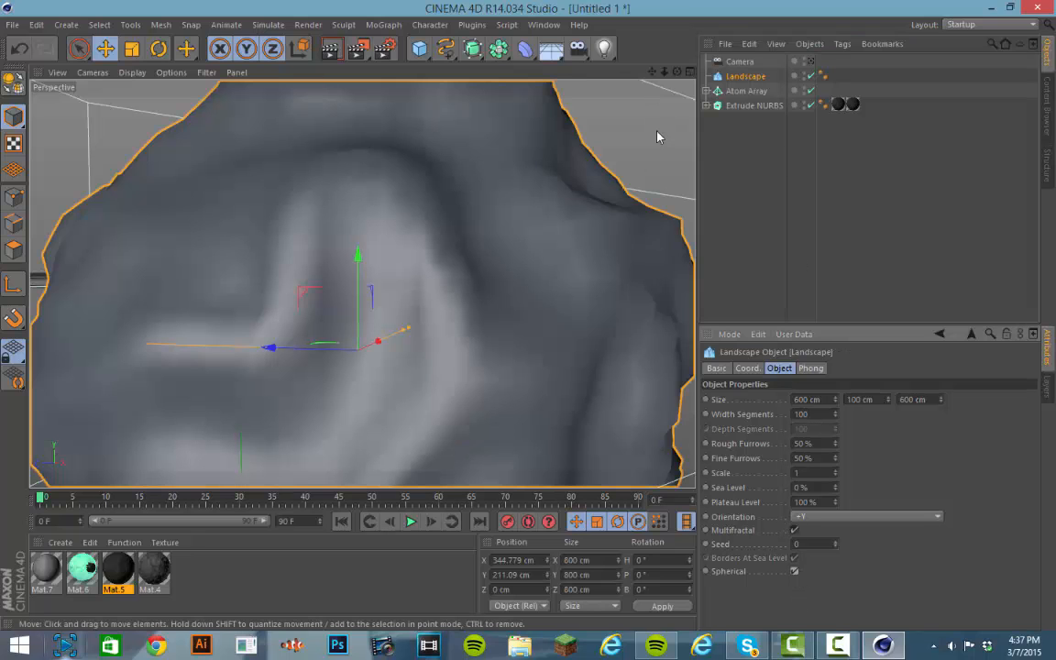
{"action": "left_click_drag", "start_coordinate": [501, 172], "coordinate": [612, 251], "text": "alt"}
{"action": "left_click_drag", "start_coordinate": [559, 322], "coordinate": [587, 276], "text": "alt"}
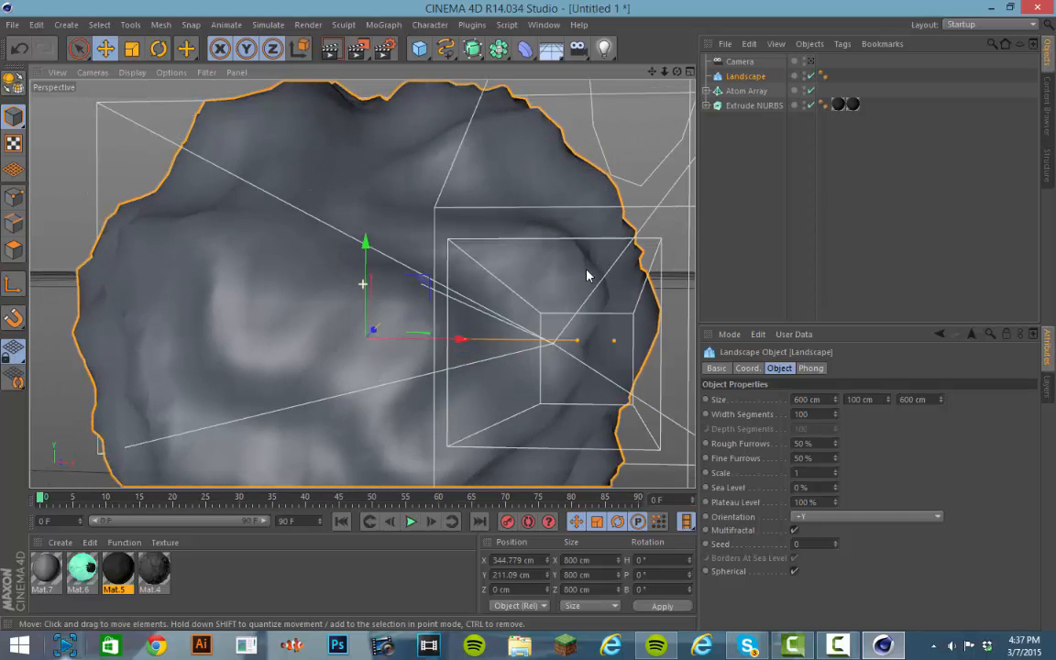
- Resize the spherical Landscape object to 350 × 91 × 580 cm
{"action": "left_click_drag", "start_coordinate": [834, 403], "coordinate": [754, 412]}
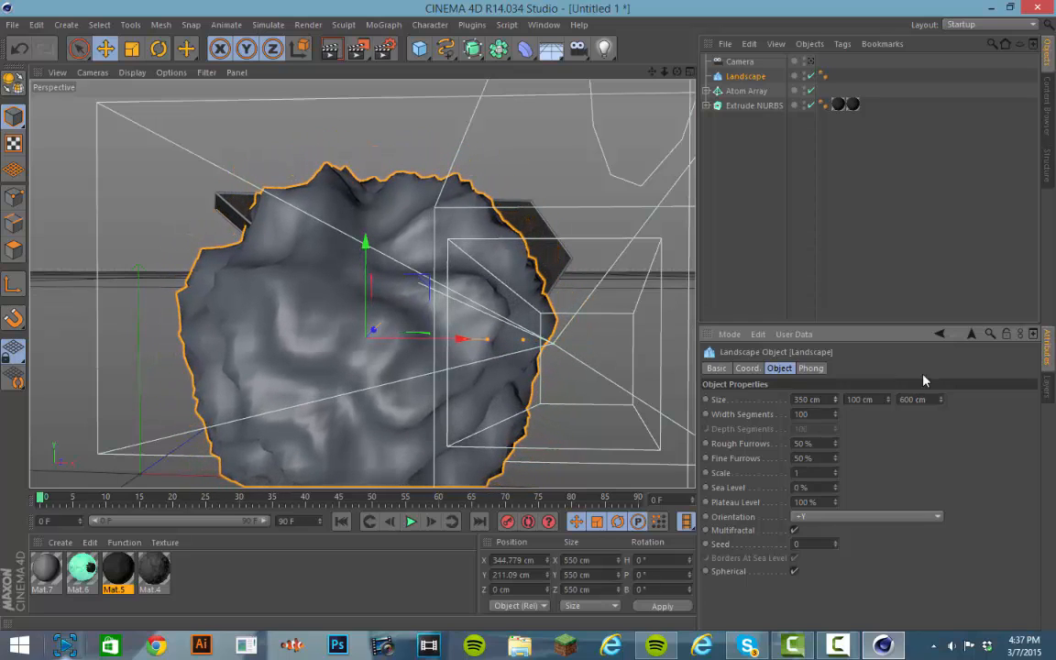
{"action": "left_click_drag", "start_coordinate": [941, 400], "coordinate": [835, 383]}
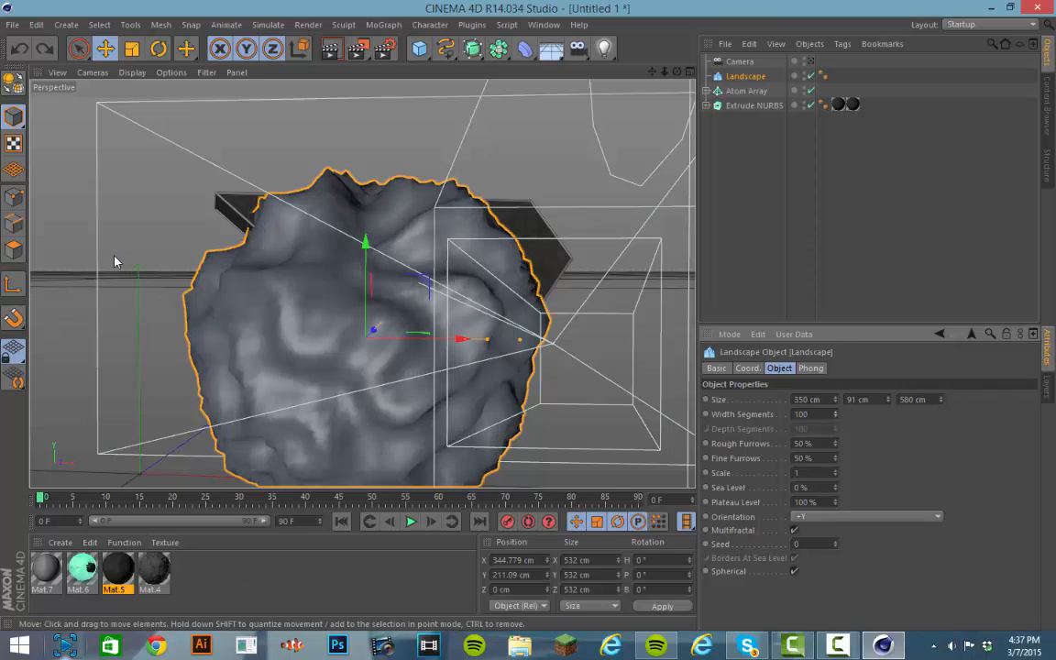
- Move the Landscape object behind the logo, to about X 250 cm, Y 248 cm and Z 255 cm
{"action": "left_click_drag", "start_coordinate": [115, 257], "coordinate": [306, 300], "text": "alt"}
{"action": "left_click_drag", "start_coordinate": [94, 356], "coordinate": [21, 361]}
{"action": "left_click_drag", "start_coordinate": [459, 264], "coordinate": [176, 294], "text": "alt"}
{"action": "left_click_drag", "start_coordinate": [518, 283], "coordinate": [526, 284]}
{"action": "left_click_drag", "start_coordinate": [442, 188], "coordinate": [441, 165]}
{"action": "left_click_drag", "start_coordinate": [174, 252], "coordinate": [290, 270], "text": "alt"}
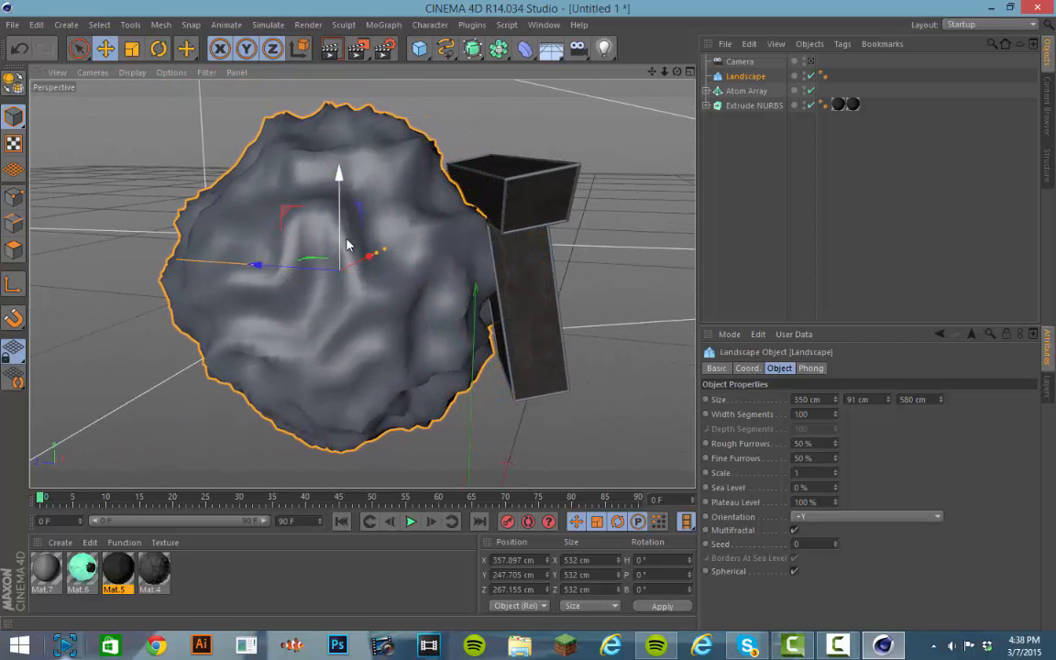
{"action": "left_click_drag", "start_coordinate": [370, 258], "coordinate": [300, 286]}
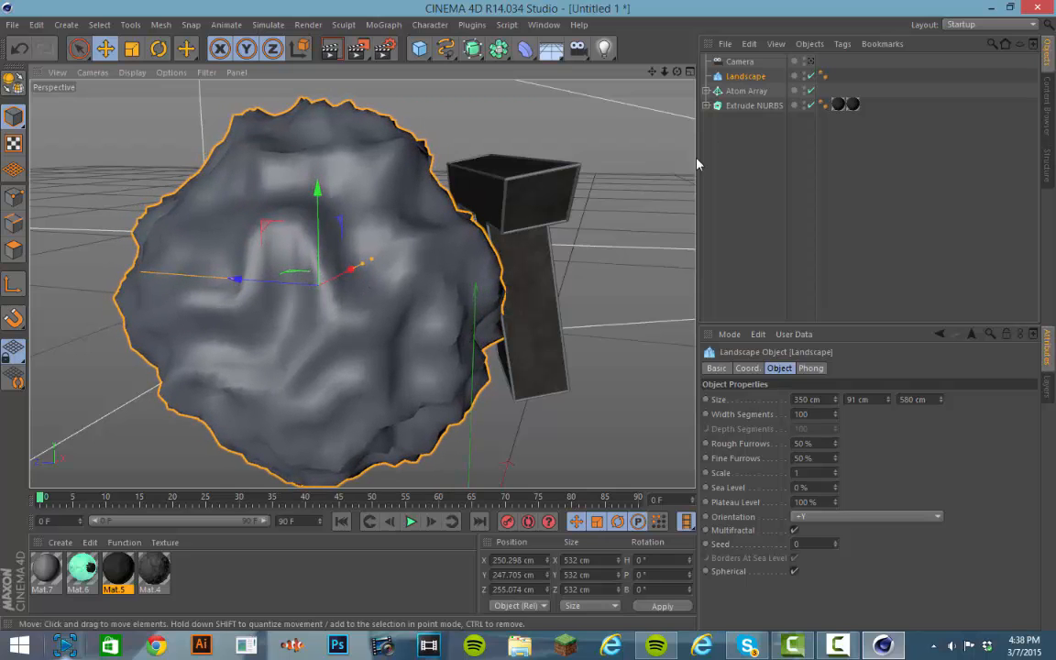
- In the camera view, center the Landscape behind the logo at about X 342 cm, Y 272 cm, and reduce its first size value to 316 cm
{"action": "left_click", "coordinate": [812, 62]}
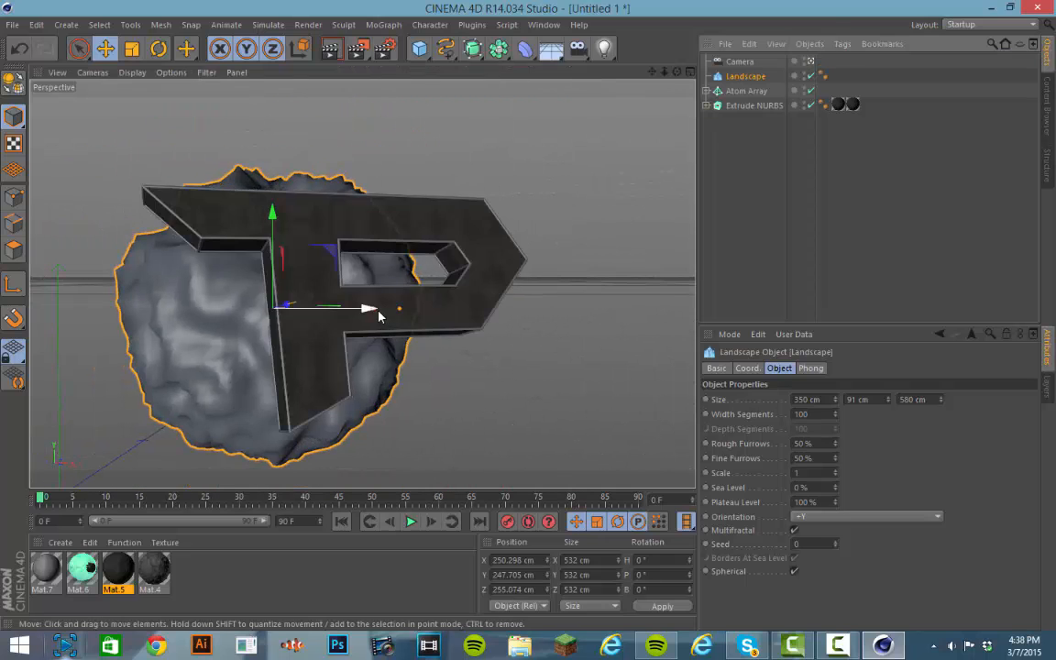
{"action": "left_click_drag", "start_coordinate": [370, 309], "coordinate": [428, 309]}
{"action": "left_click_drag", "start_coordinate": [594, 250], "coordinate": [615, 250], "text": "alt"}
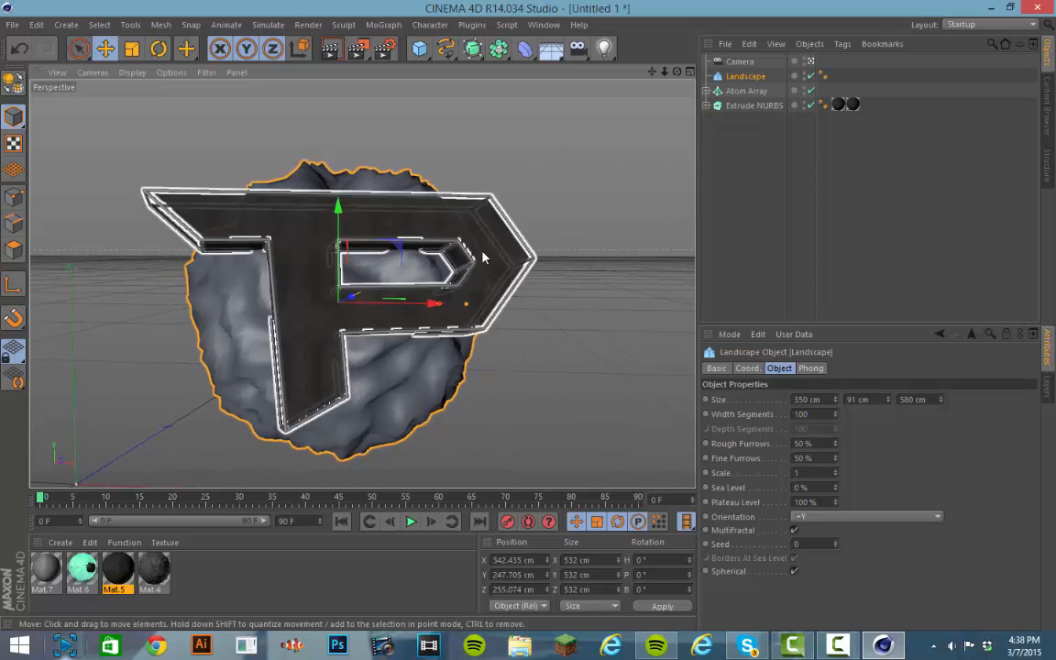
{"action": "left_click_drag", "start_coordinate": [339, 207], "coordinate": [336, 195]}
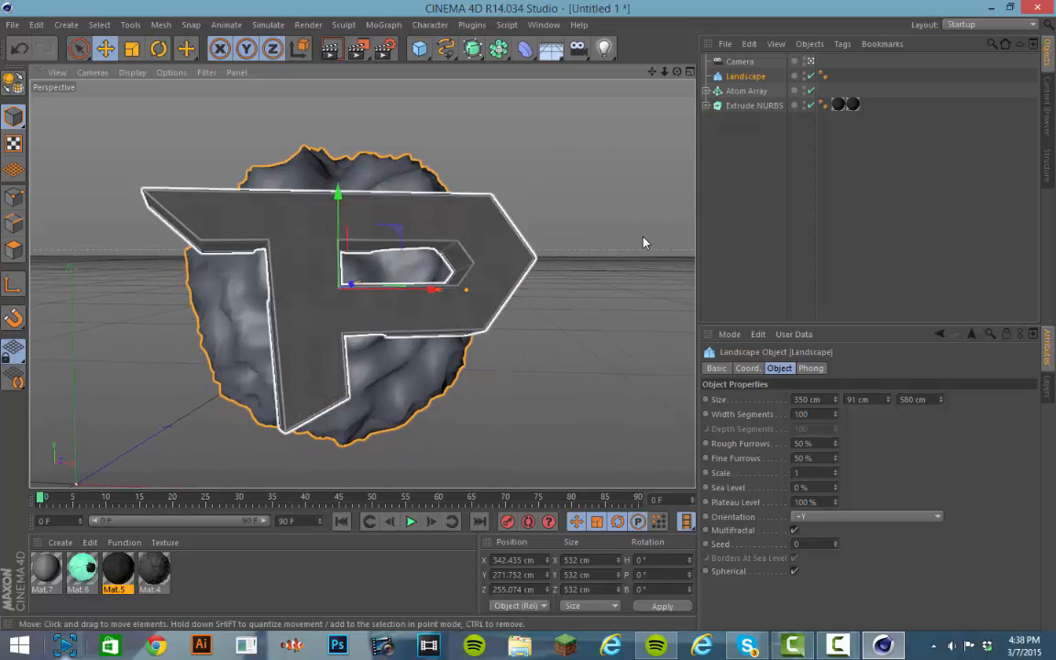
{"action": "left_click_drag", "start_coordinate": [835, 404], "coordinate": [835, 425]}
{"action": "left_click", "coordinate": [602, 170]}
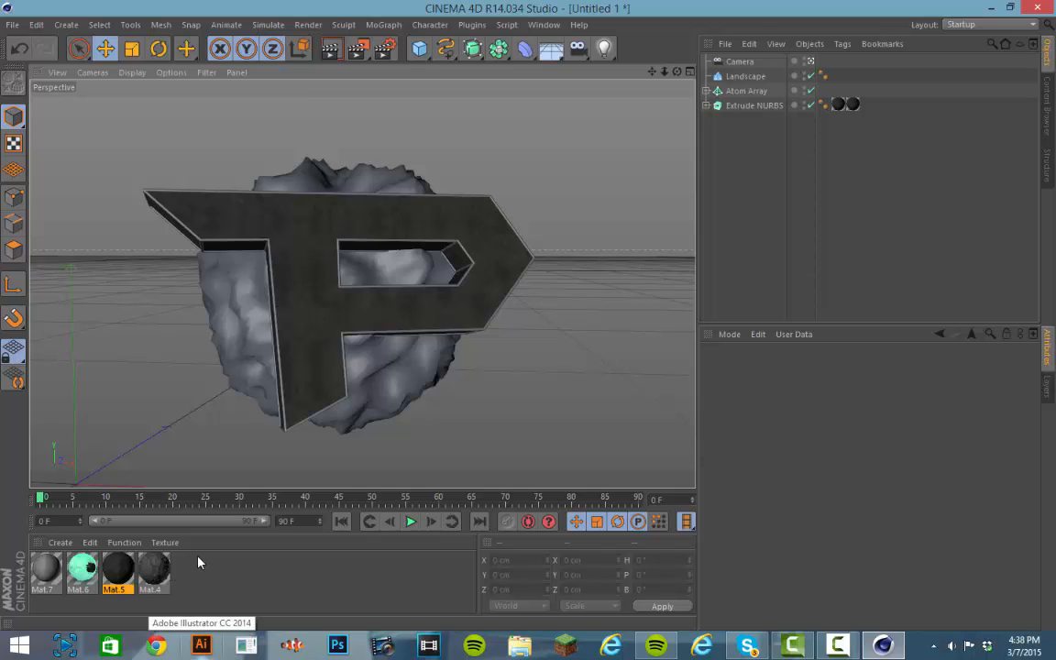
- Apply Mat.4 to the Landscape object with Cubic projection and Seamless enabled
{"action": "left_click", "coordinate": [156, 586]}
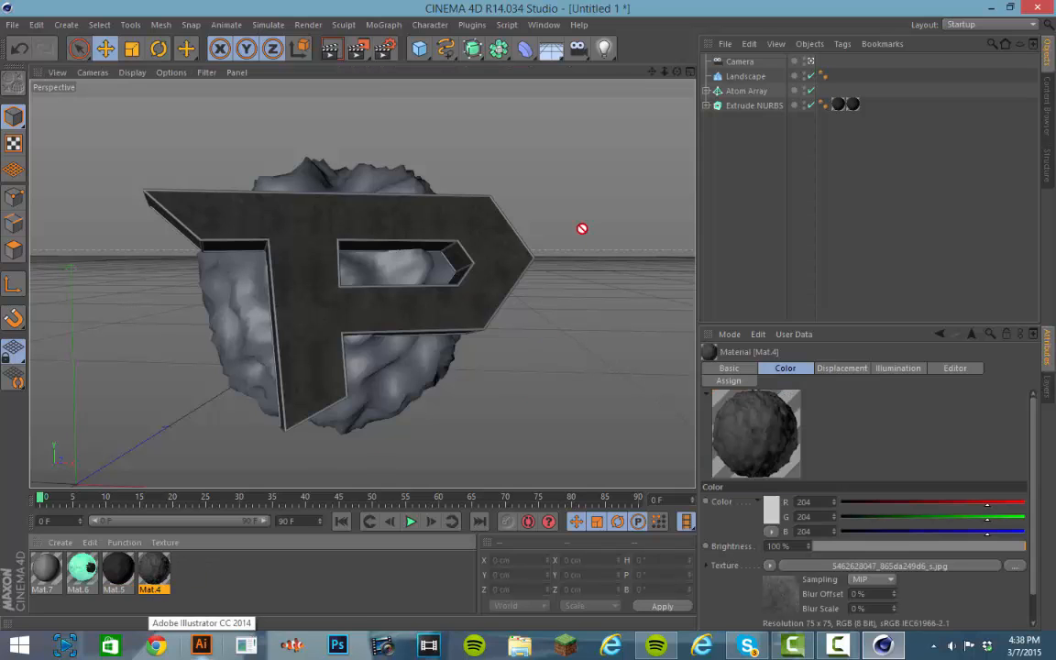
{"action": "left_click_drag", "start_coordinate": [773, 82], "coordinate": [775, 78]}
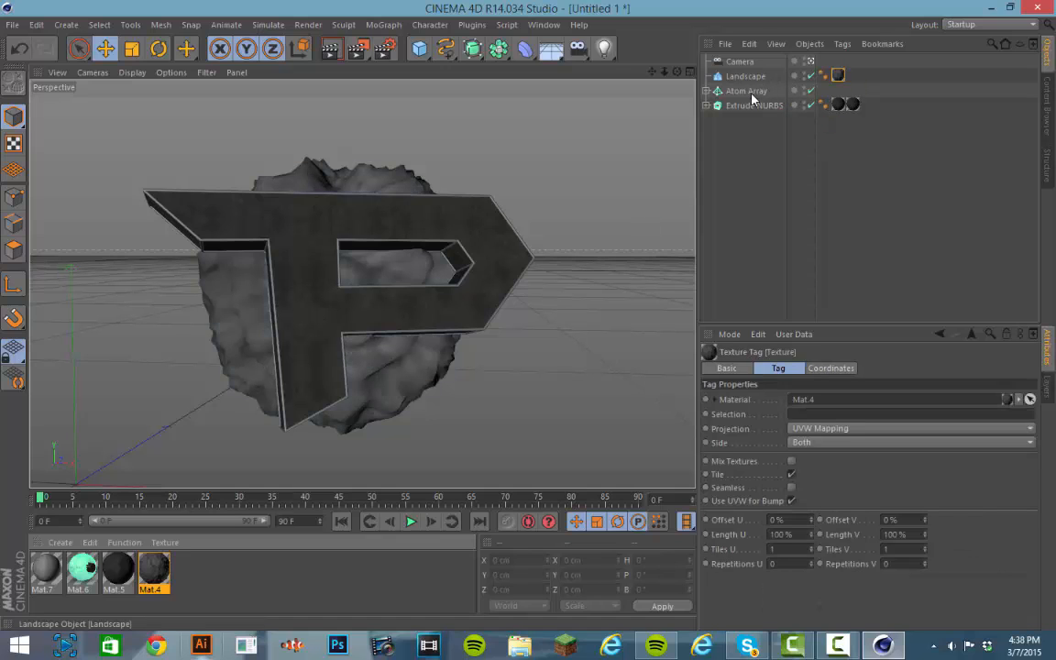
{"action": "left_click", "coordinate": [830, 429]}
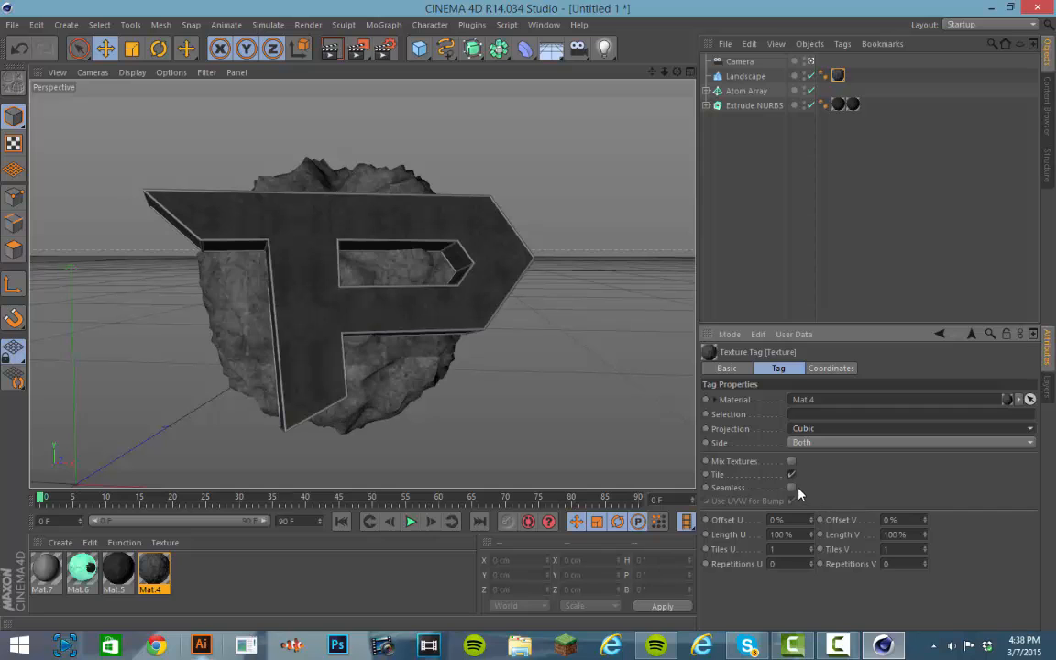
{"action": "left_click", "coordinate": [791, 487]}
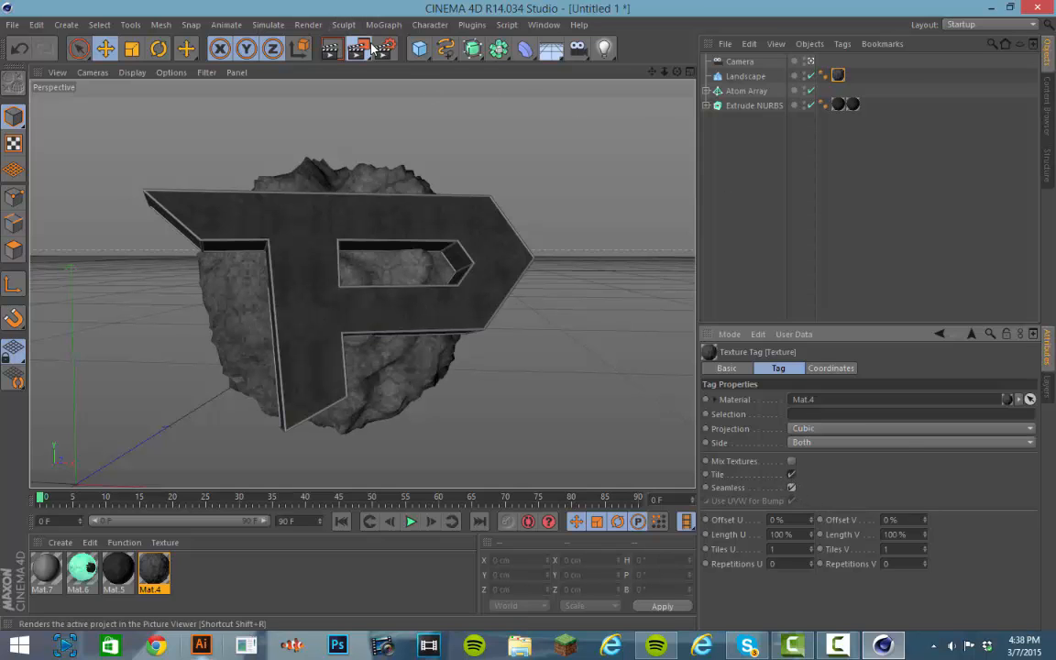
- Render the textured Landscape and logo in the Picture Viewer without overwriting the saved file, and close the viewer
{"action": "left_click", "coordinate": [332, 48]}
{"action": "left_click", "coordinate": [560, 376]}
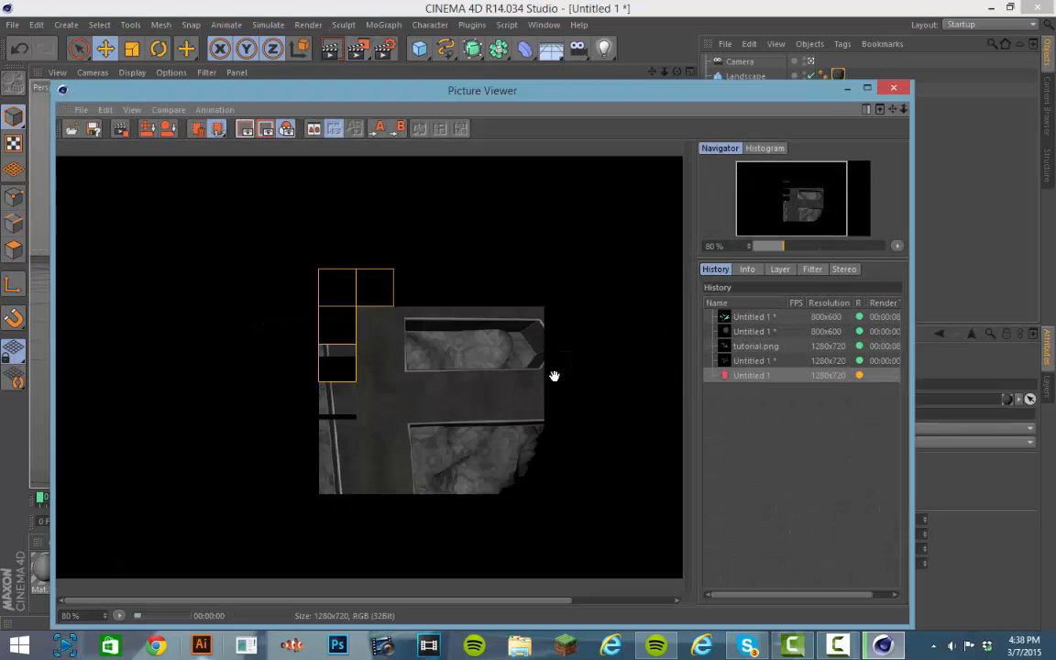
{"action": "left_click", "coordinate": [893, 88]}
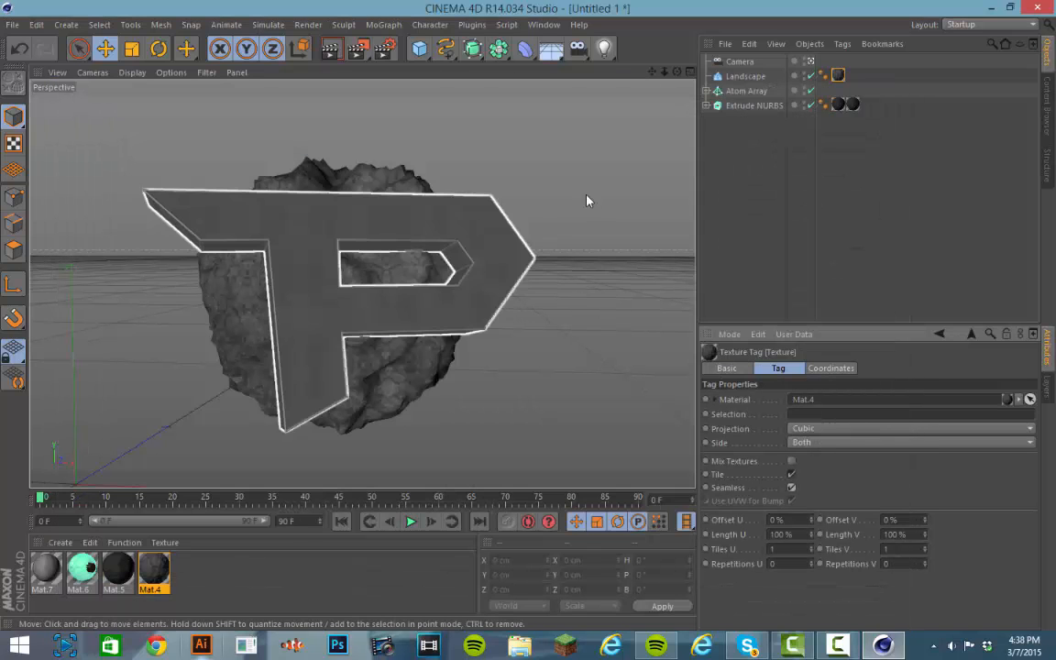
{"action": "left_click", "coordinate": [362, 50]}
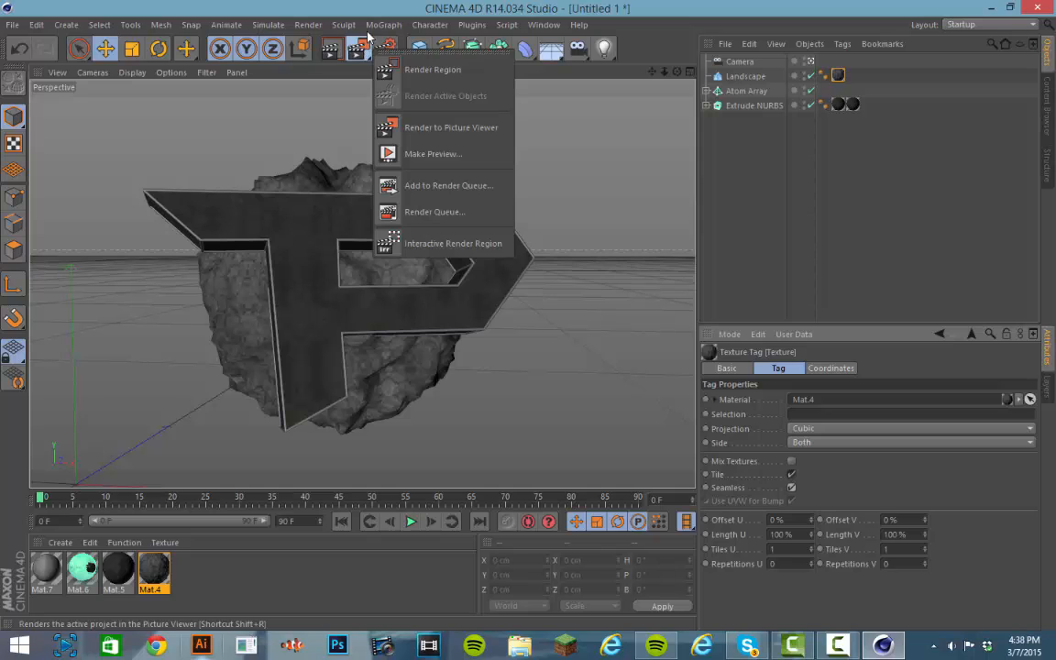
- Duplicate the Landscape object and nest the copy inside a new Atom Array
{"action": "left_click", "coordinate": [742, 77]}
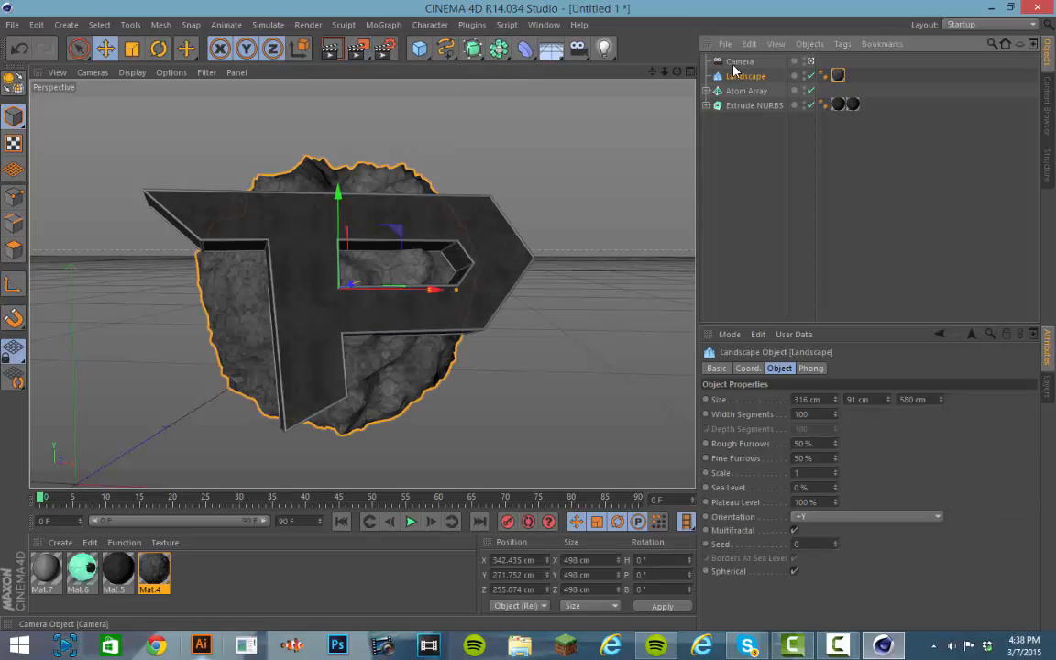
{"action": "key", "text": "ctrl+c"}
{"action": "key", "text": "ctrl+v"}
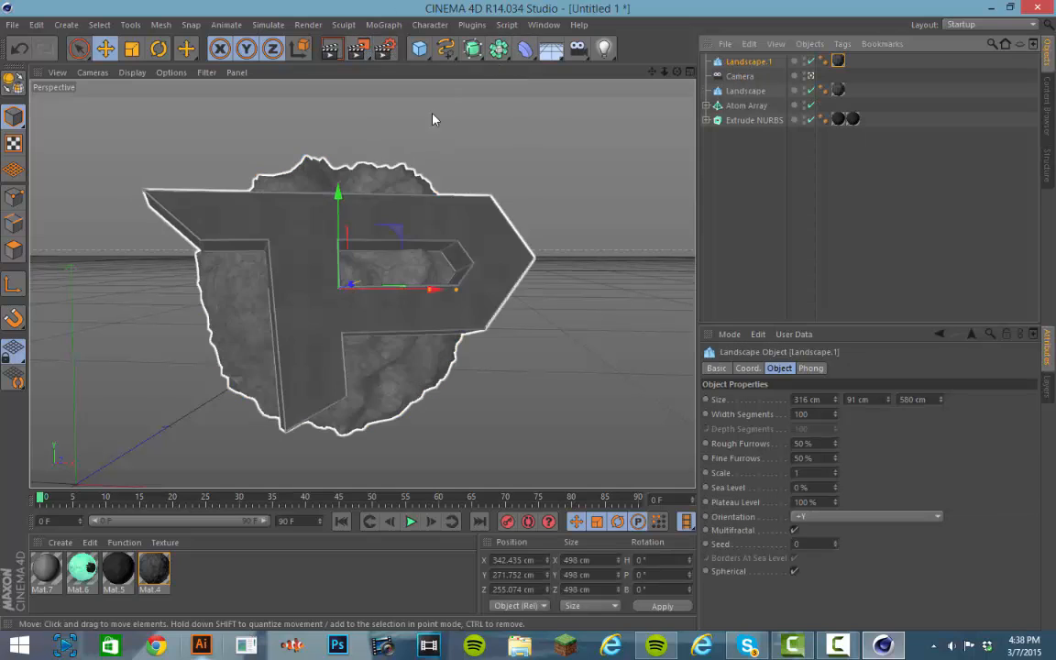
{"action": "left_click", "coordinate": [498, 48]}
{"action": "left_click", "coordinate": [669, 69]}
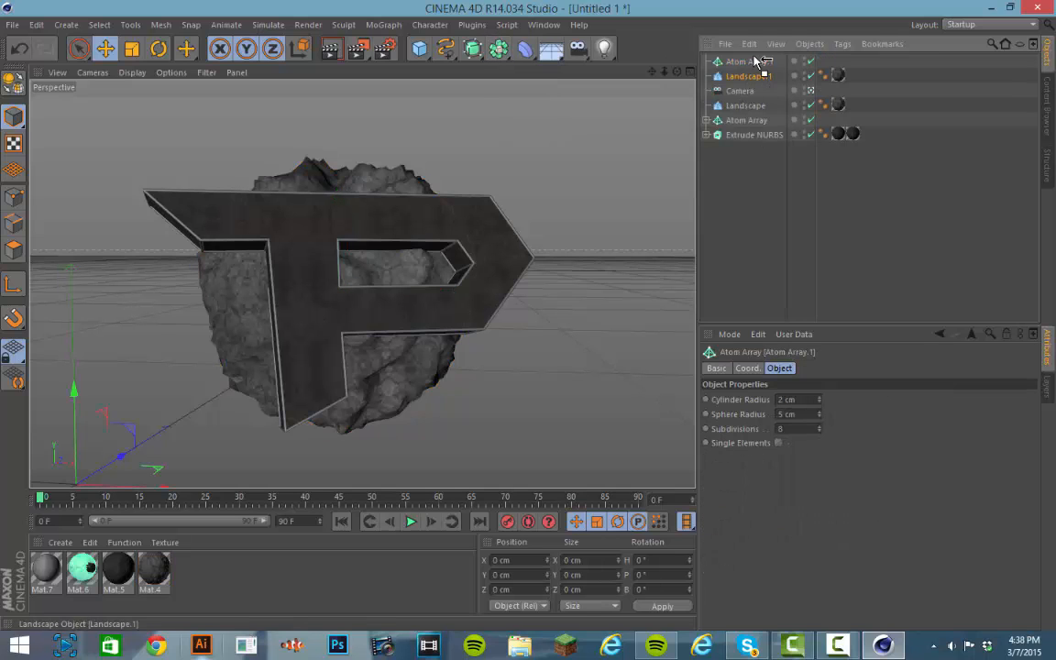
{"action": "left_click_drag", "start_coordinate": [760, 63], "coordinate": [755, 65]}
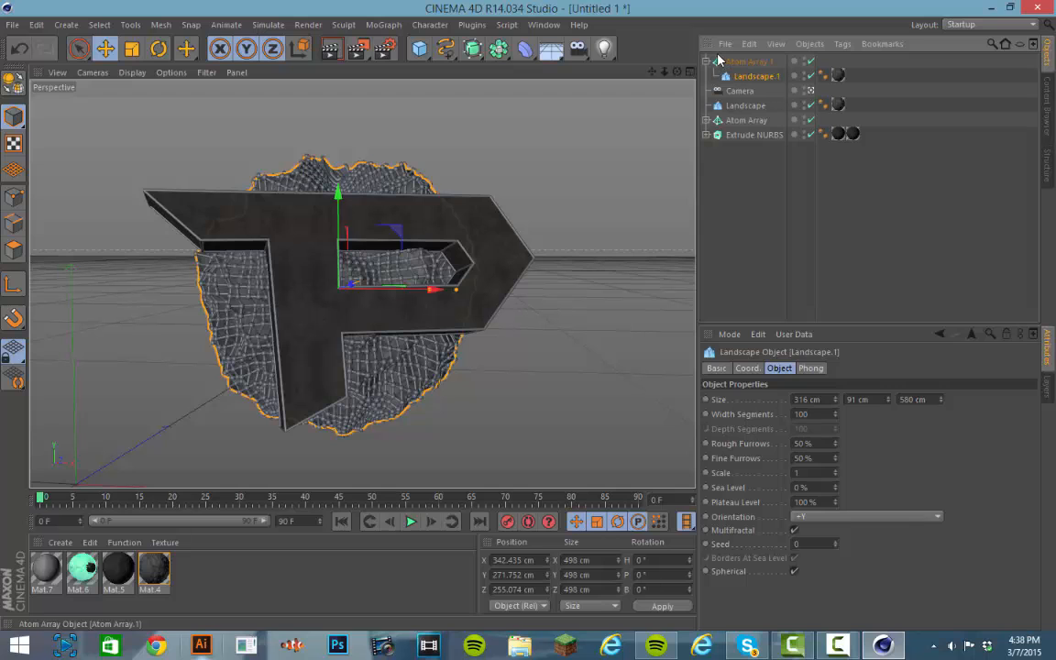
{"action": "left_click", "coordinate": [707, 61]}
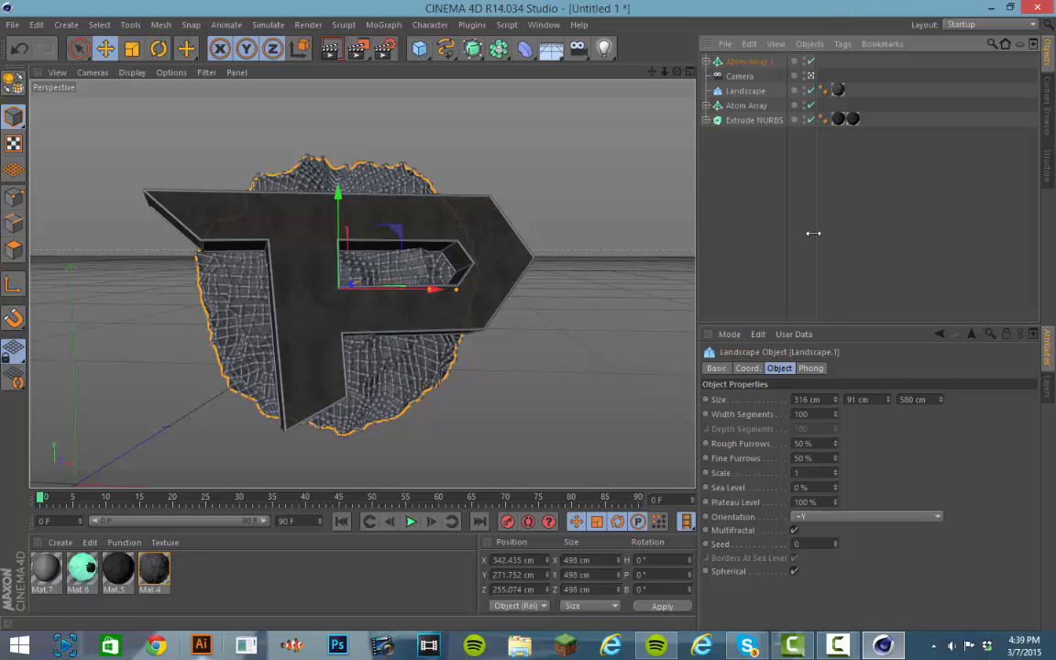
- Set the new Atom Array's cylinder radius and sphere radius to 3 cm each
{"action": "left_click", "coordinate": [750, 62]}
{"action": "left_click", "coordinate": [804, 399]}
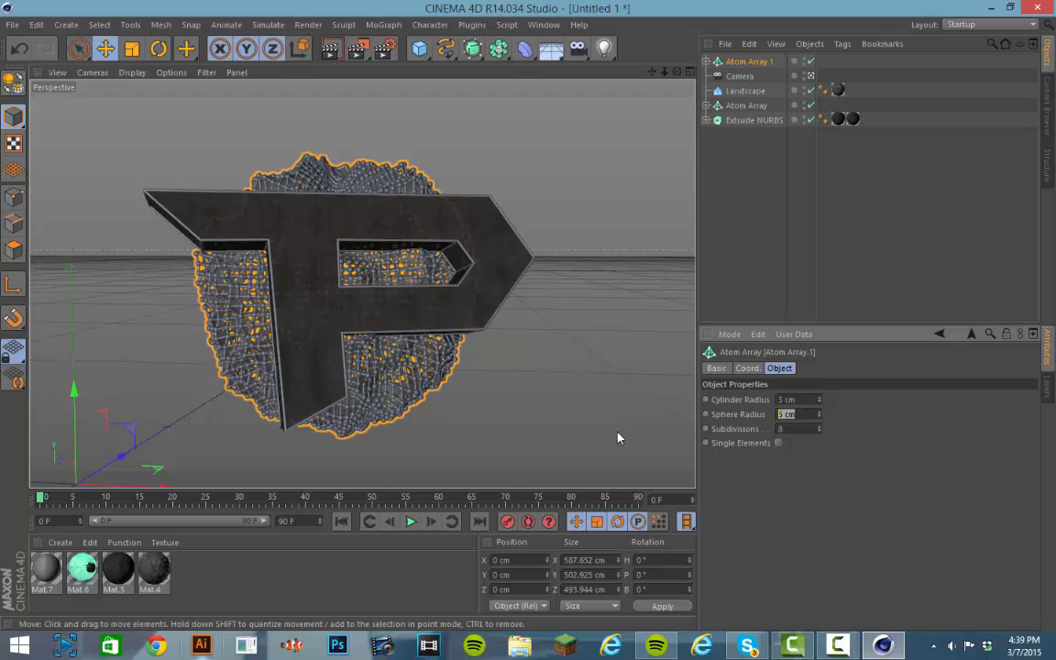
{"action": "type", "text": "3"}
{"action": "key", "text": "Tab"}
{"action": "type", "text": "3"}
{"action": "key", "text": "Return"}
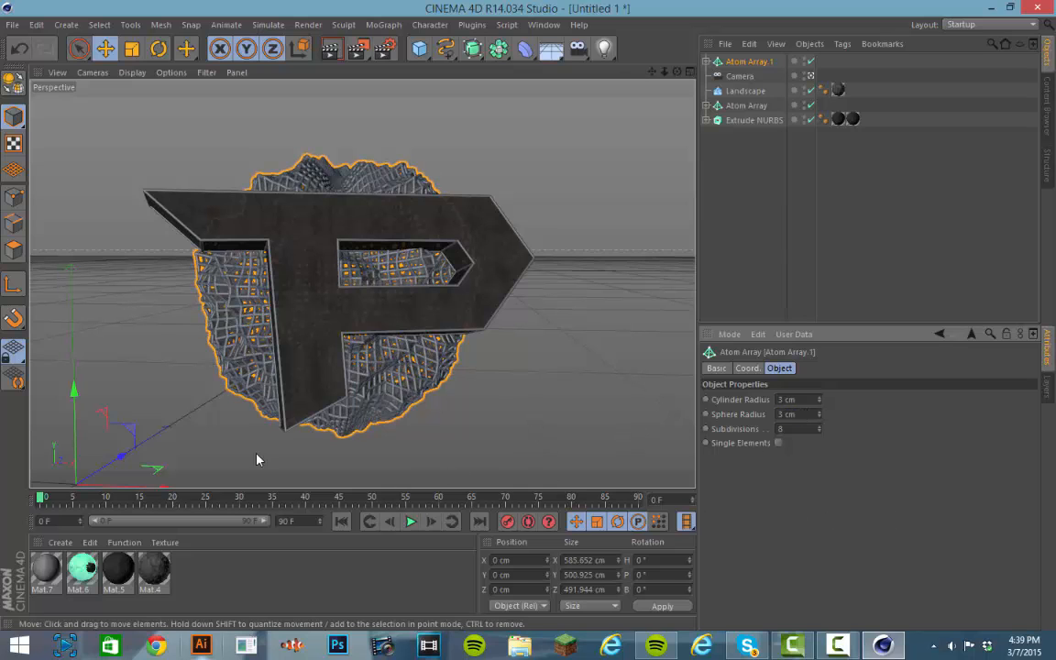
- Render the logo with the landscape wireframe in the Picture Viewer without overwriting the saved file, and close the viewer
{"action": "left_click", "coordinate": [158, 51]}
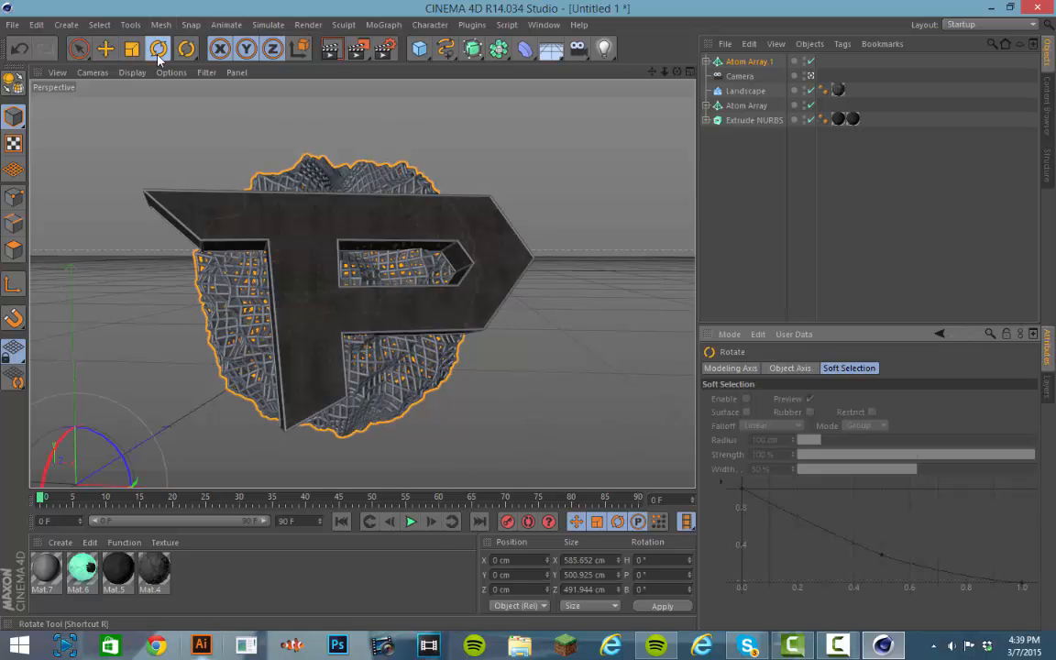
{"action": "left_click", "coordinate": [412, 101]}
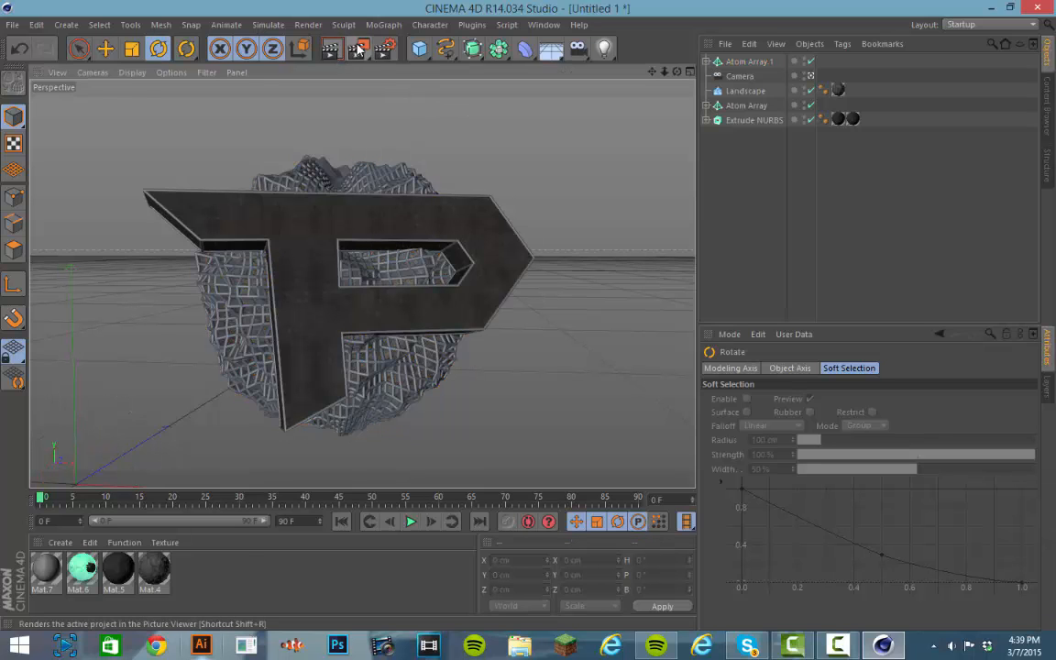
{"action": "left_click", "coordinate": [358, 49]}
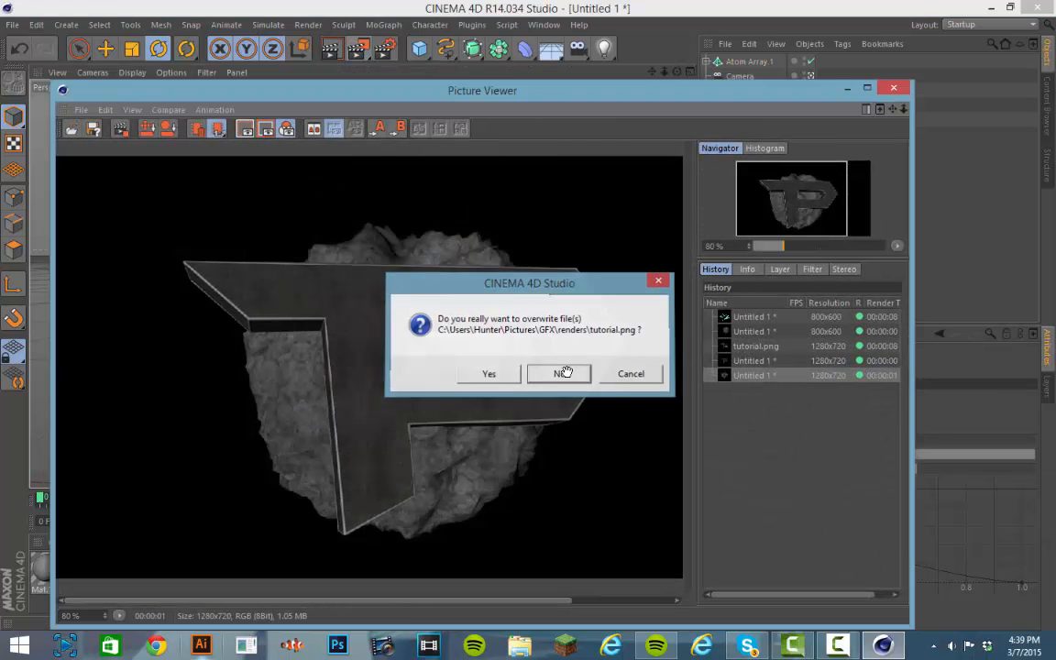
{"action": "left_click", "coordinate": [566, 370]}
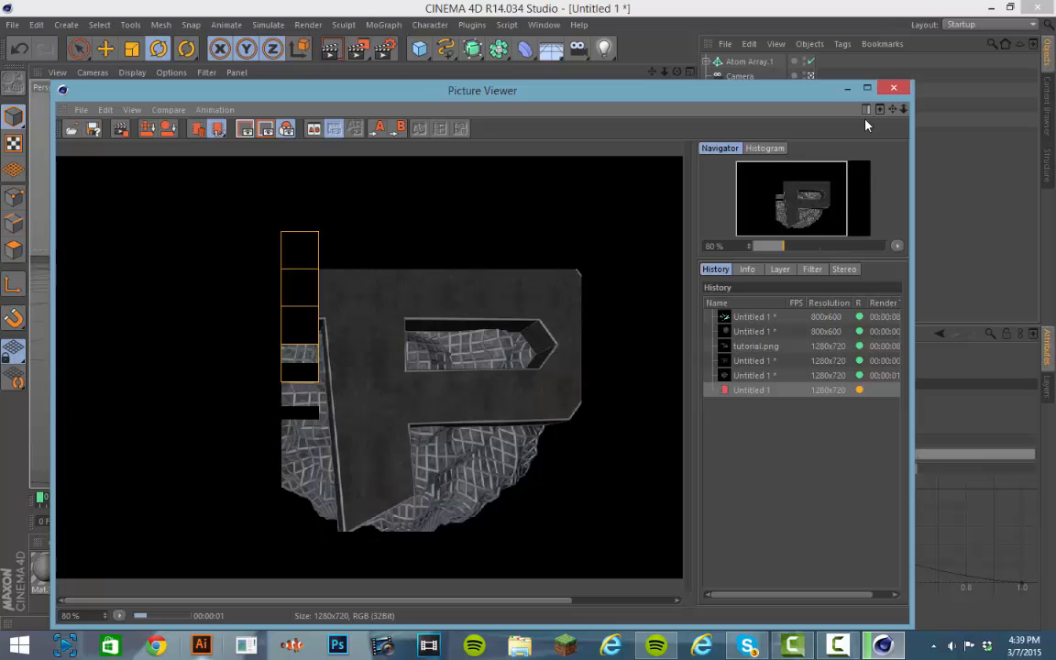
{"action": "left_click", "coordinate": [894, 87]}
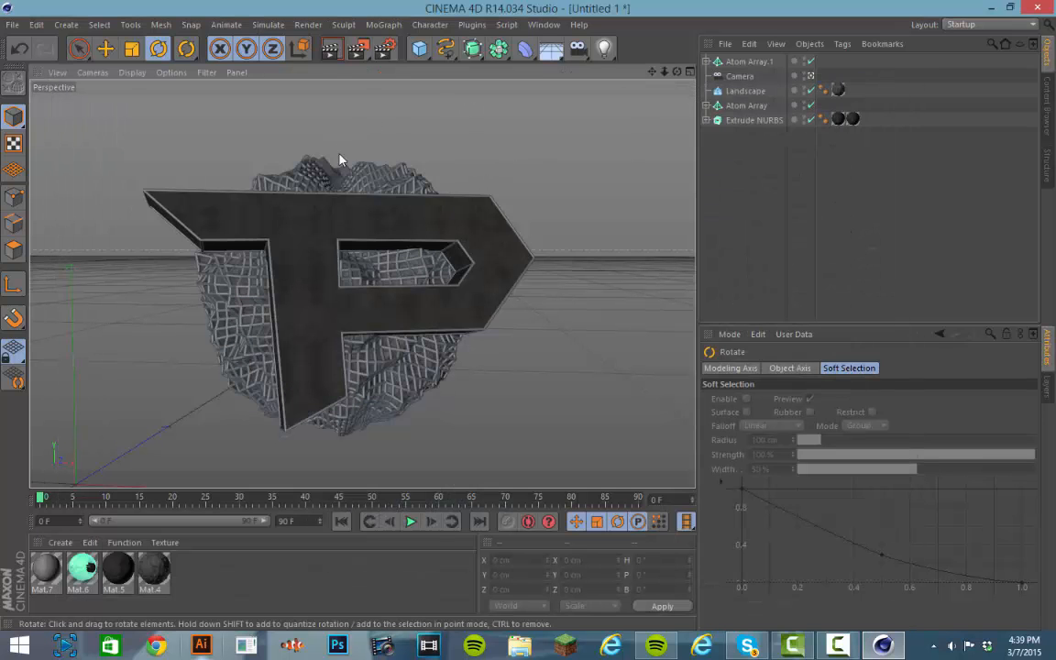
- Move only the axis of Atom Array.1 to the center of its mesh, at about X 398 cm, Y 251 cm and Z 249 cm
{"action": "left_click", "coordinate": [748, 61]}
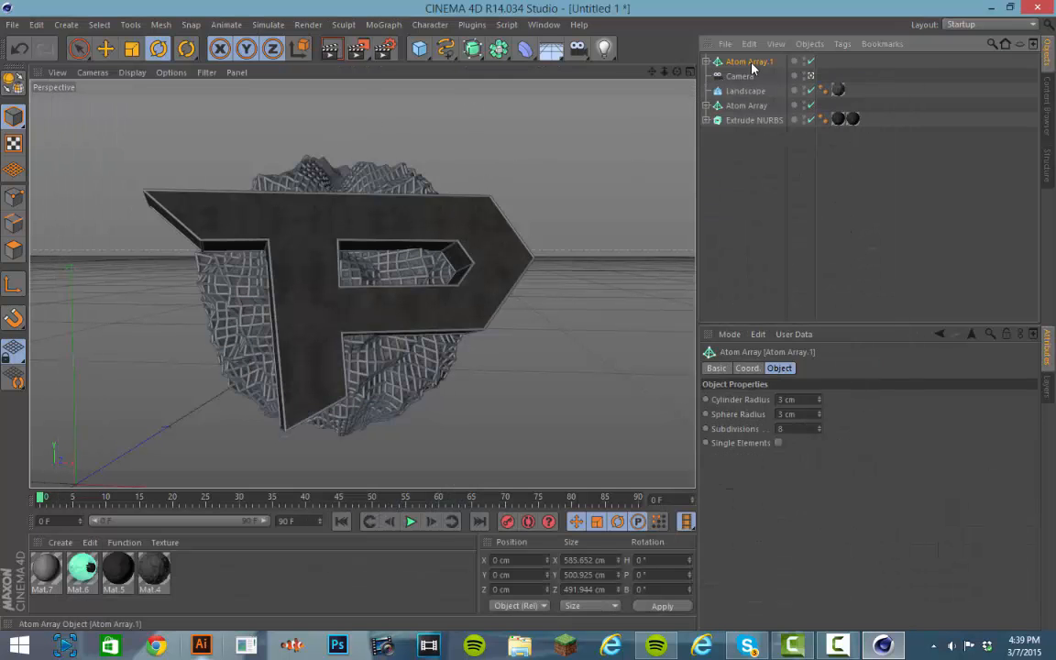
{"action": "left_click", "coordinate": [10, 288]}
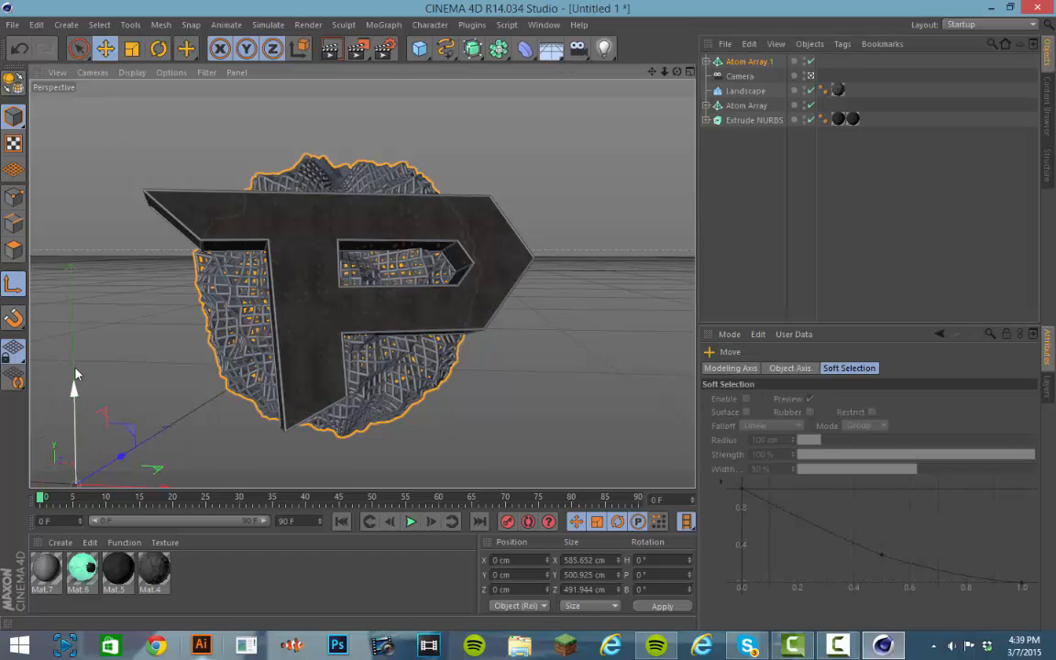
{"action": "left_click_drag", "start_coordinate": [103, 290], "coordinate": [120, 233]}
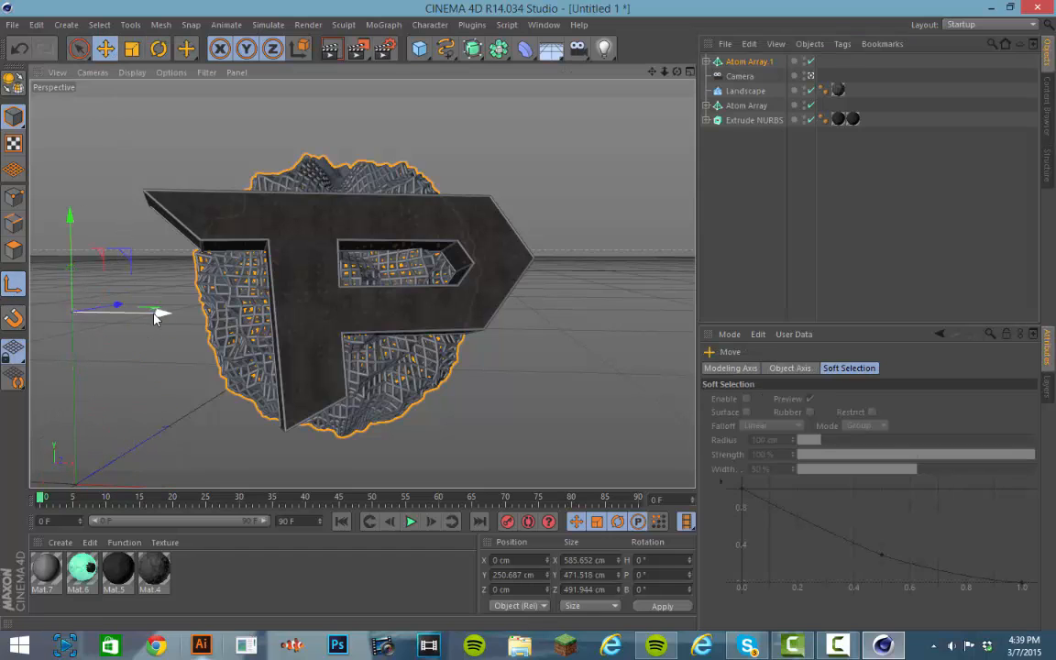
{"action": "left_click_drag", "start_coordinate": [158, 313], "coordinate": [463, 332]}
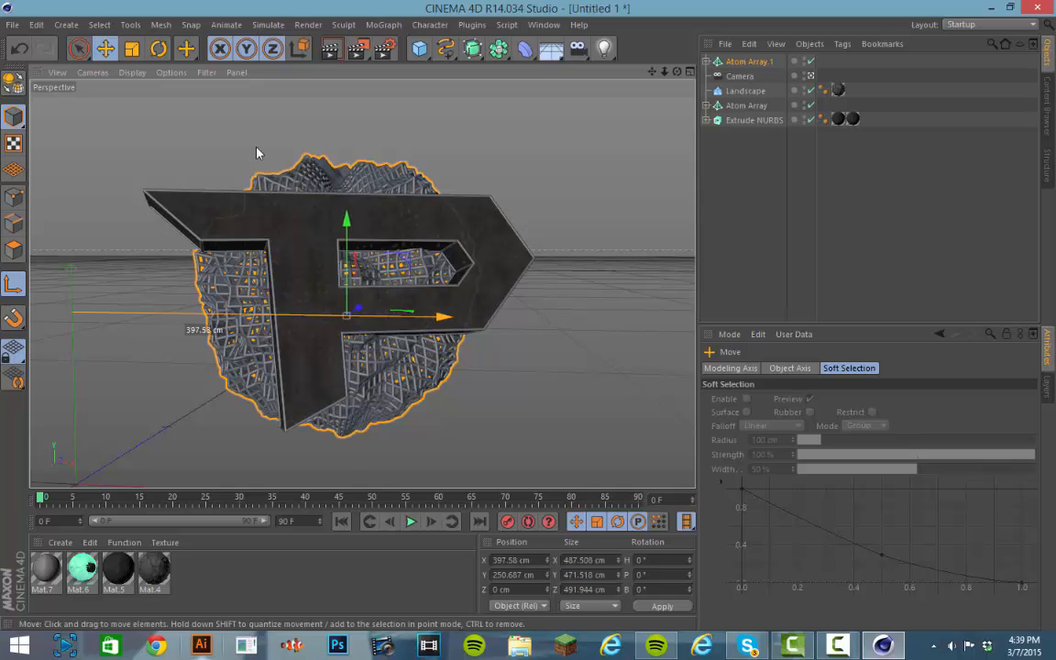
{"action": "left_click", "coordinate": [812, 78]}
{"action": "left_click_drag", "start_coordinate": [480, 275], "coordinate": [280, 256]}
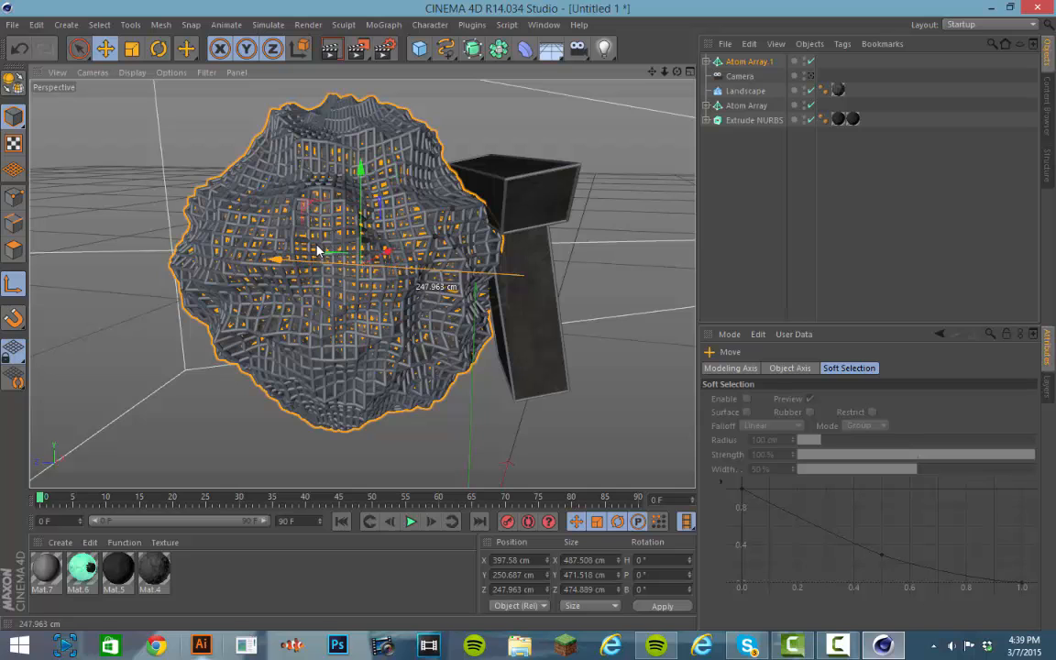
{"action": "left_click", "coordinate": [811, 76]}
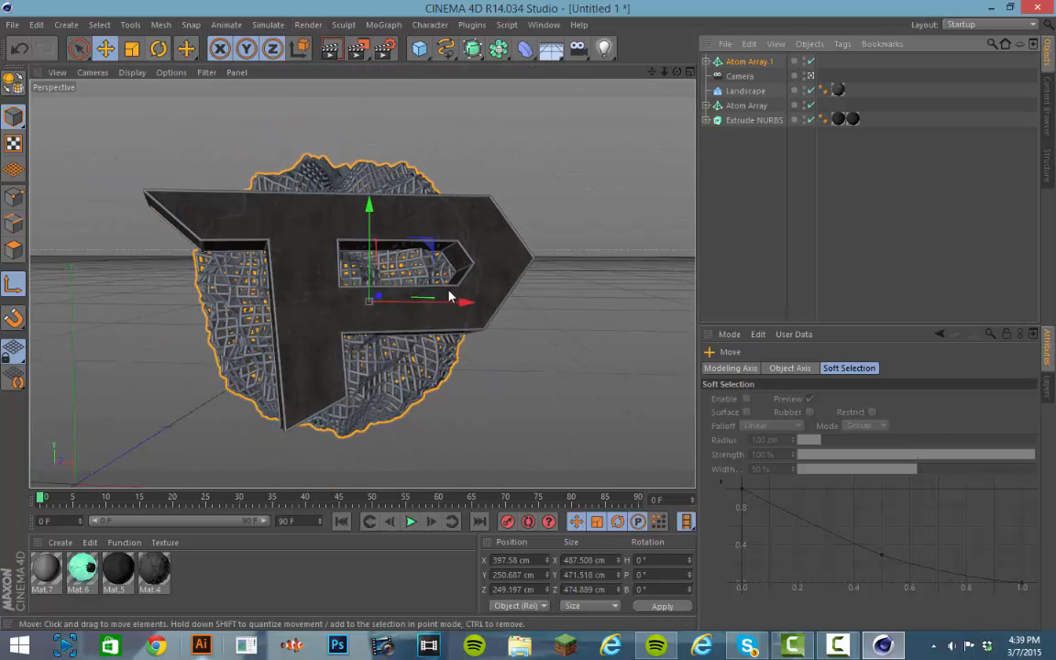
{"action": "left_click", "coordinate": [149, 53]}
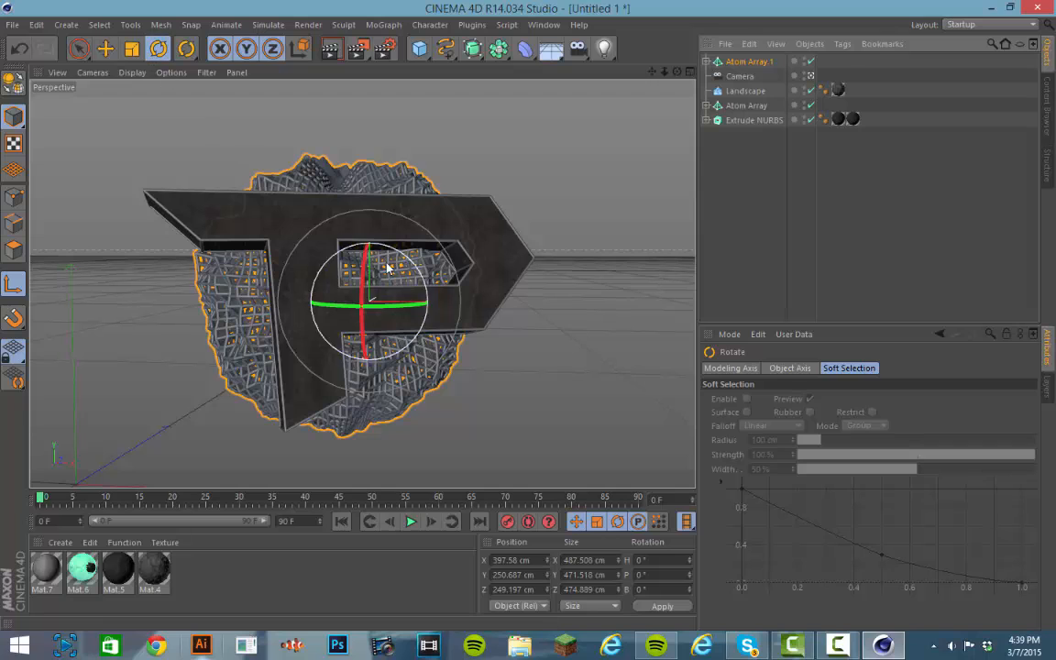
{"action": "left_click_drag", "start_coordinate": [380, 275], "coordinate": [327, 291]}
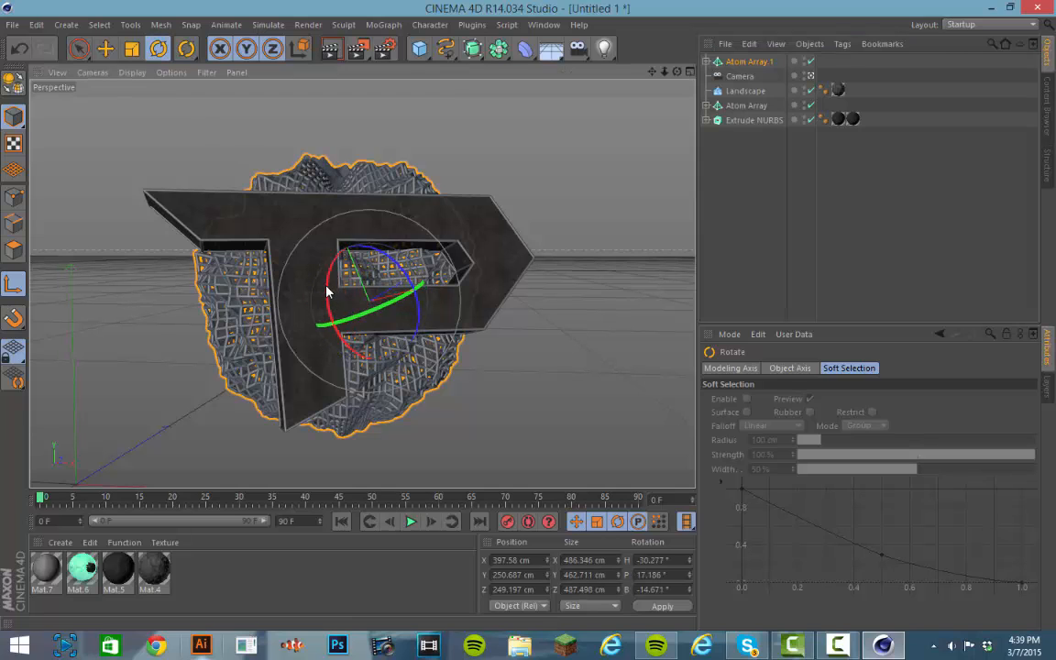
{"action": "key", "text": "ctrl+z"}
{"action": "key", "text": "ctrl+z"}
- Turn off axis-only editing and rotate Atom Array.1 to about H -10.4°, P 11.4° and B -3.1°
{"action": "left_click", "coordinate": [5, 291]}
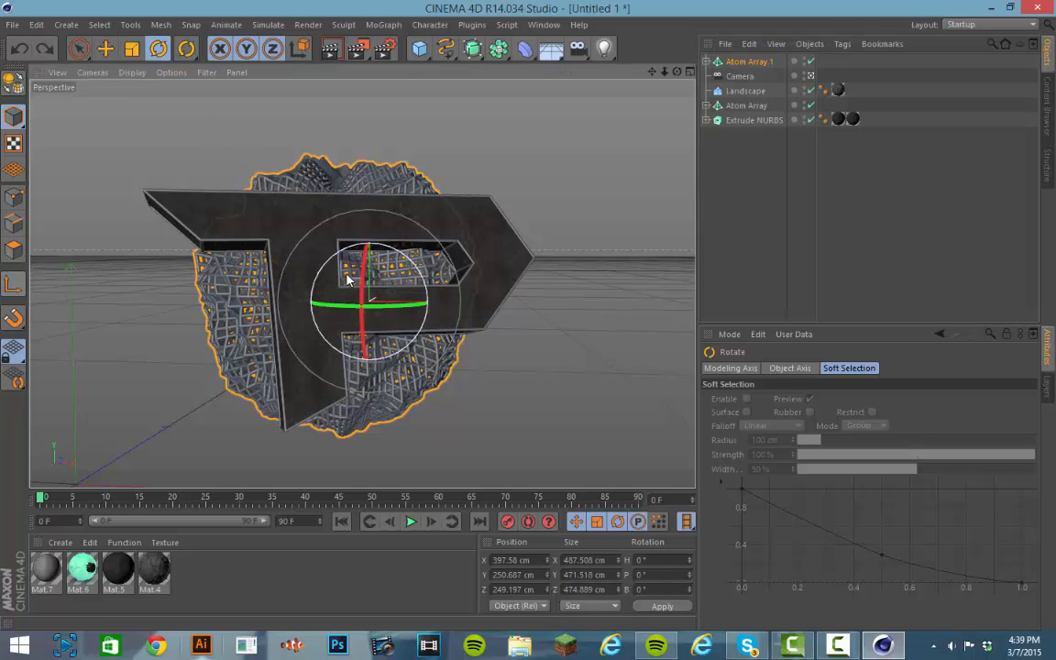
{"action": "left_click_drag", "start_coordinate": [381, 275], "coordinate": [235, 240]}
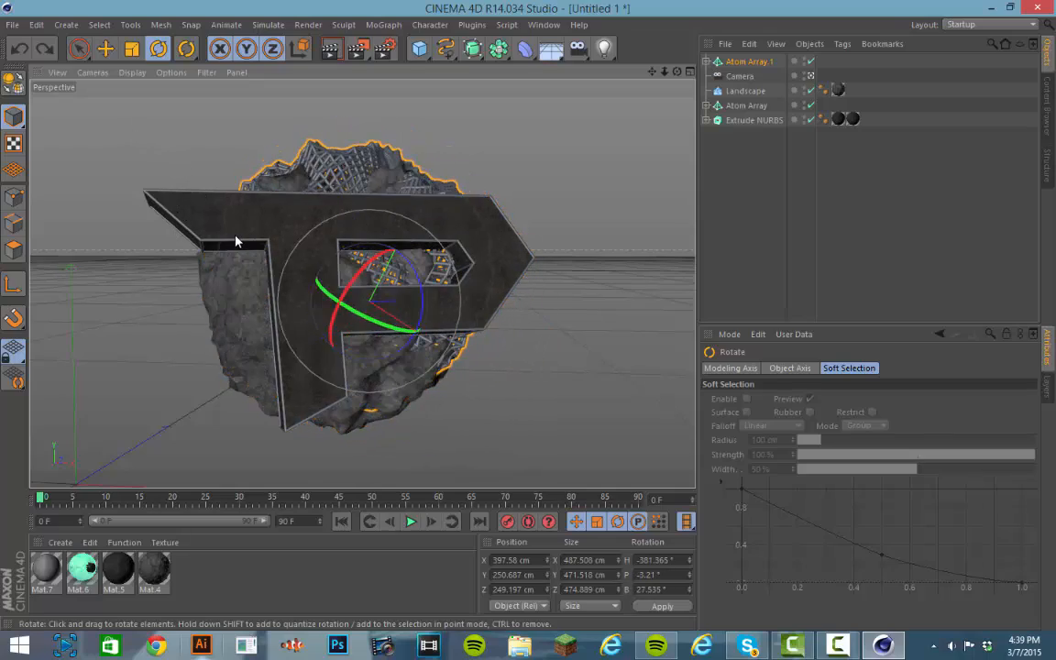
{"action": "key", "text": "ctrl+z"}
{"action": "mouse_move", "coordinate": [330, 275]}
{"action": "left_mouse_down"}
{"action": "mouse_move", "coordinate": [349, 290]}
{"action": "mouse_move", "coordinate": [396, 266]}
{"action": "mouse_move", "coordinate": [376, 243]}
{"action": "mouse_move", "coordinate": [381, 262]}
{"action": "mouse_move", "coordinate": [329, 254]}
{"action": "left_mouse_up"}
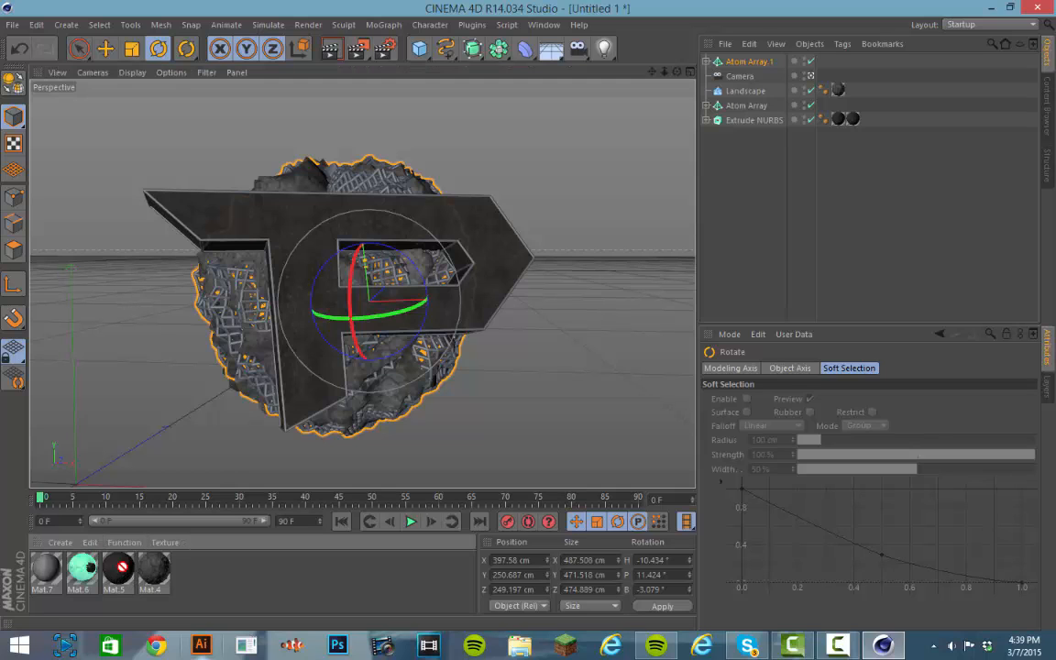
- Apply the Mat.5 material to Atom Array.1 with Cubic projection, and deselect the object
{"action": "left_click_drag", "start_coordinate": [752, 78], "coordinate": [759, 61]}
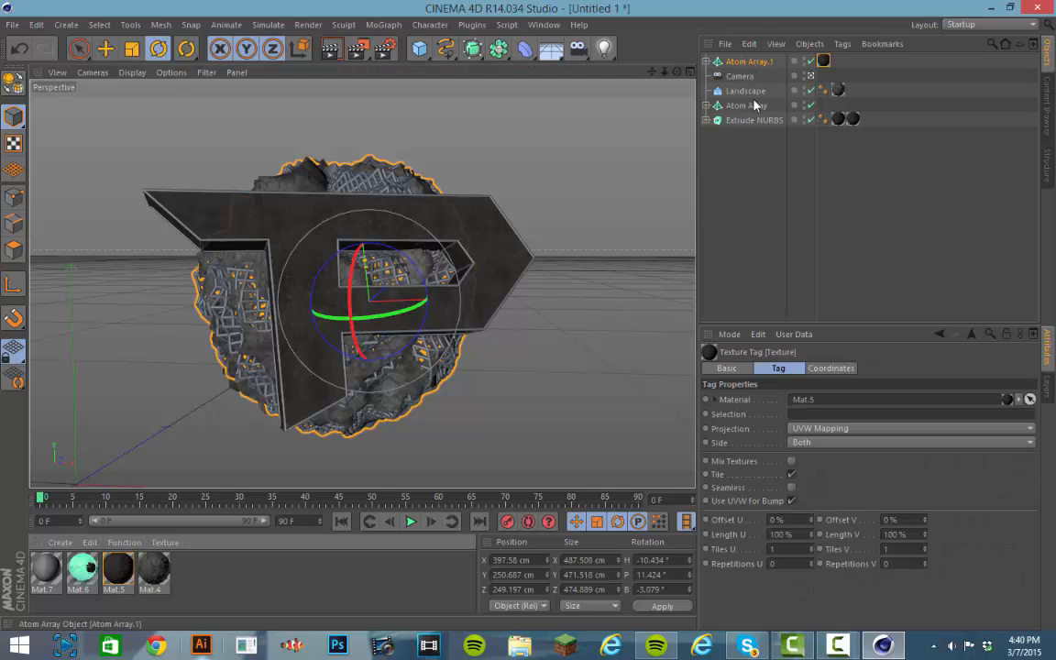
{"action": "left_click", "coordinate": [813, 428]}
{"action": "left_click", "coordinate": [807, 487]}
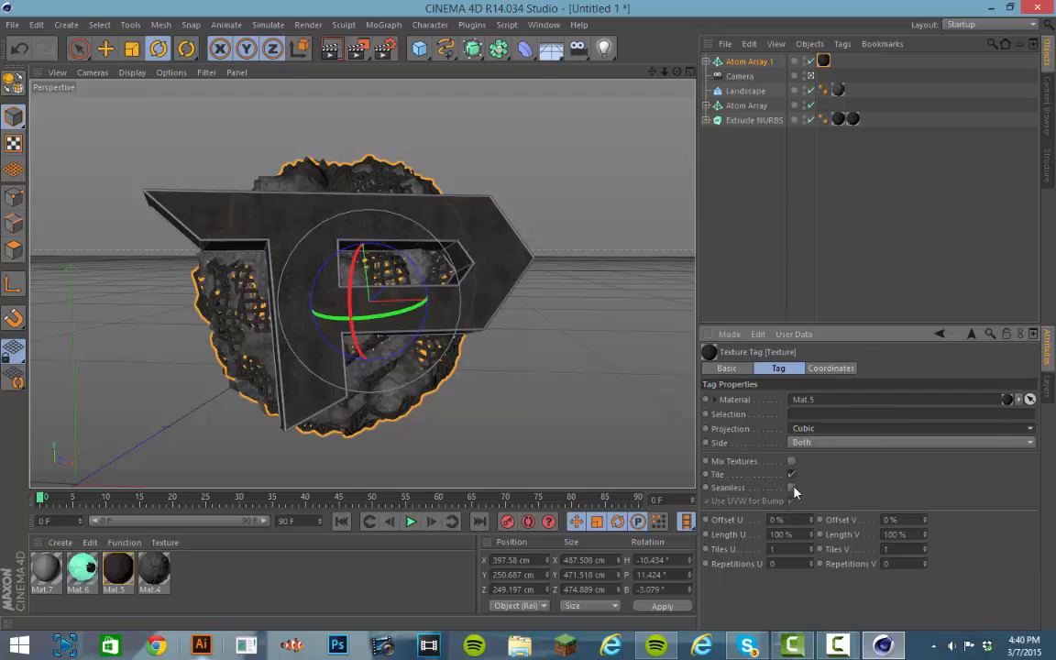
{"action": "left_click", "coordinate": [615, 356]}
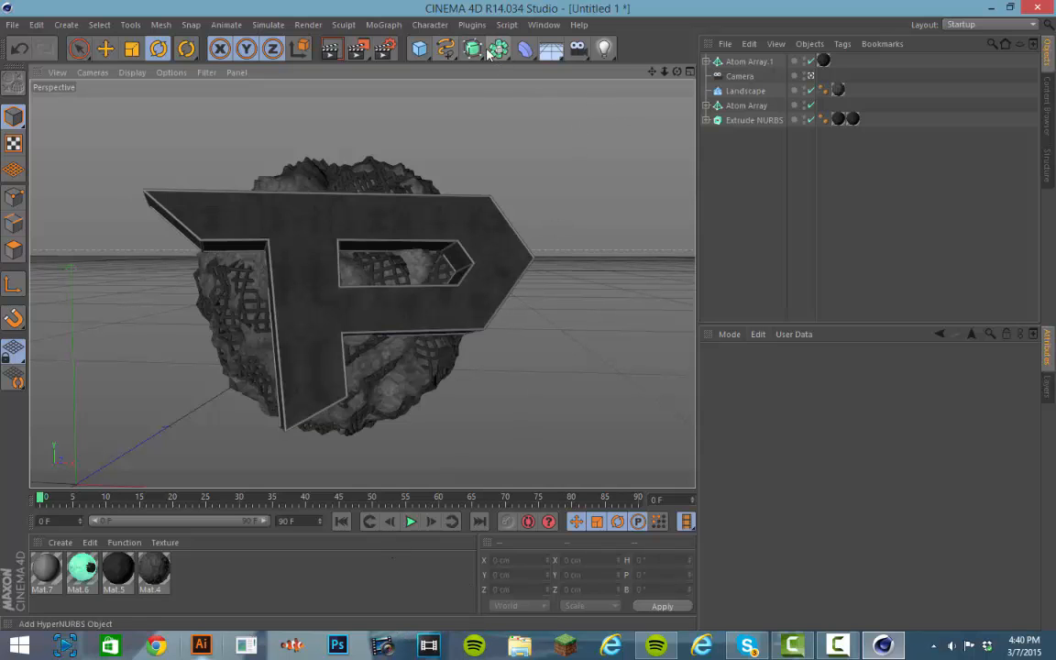
- Add a Sphere primitive and move it near the logo, to about X 150 cm, Y 150 cm and Z 28 cm
{"action": "left_click", "coordinate": [426, 51]}
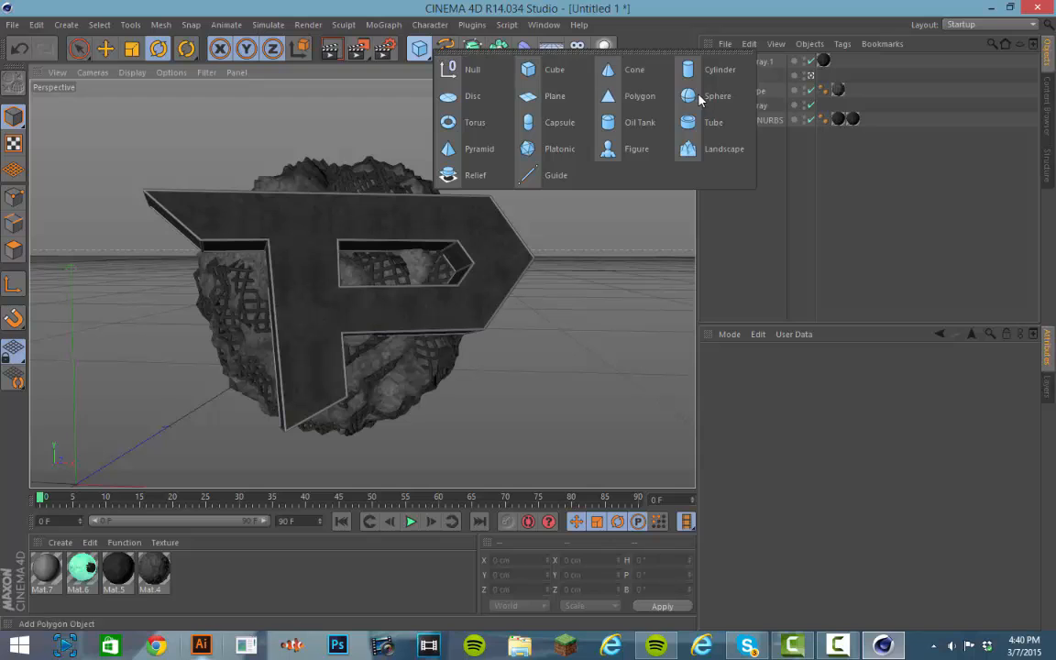
{"action": "left_click", "coordinate": [701, 98]}
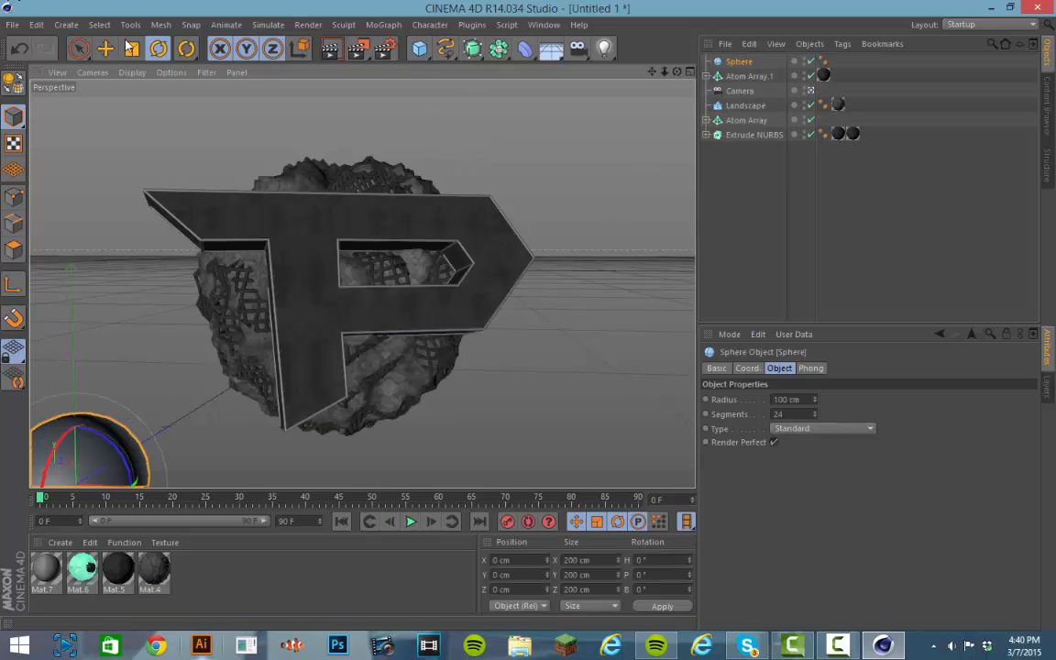
{"action": "left_click", "coordinate": [105, 48]}
{"action": "left_click_drag", "start_coordinate": [99, 385], "coordinate": [191, 292]}
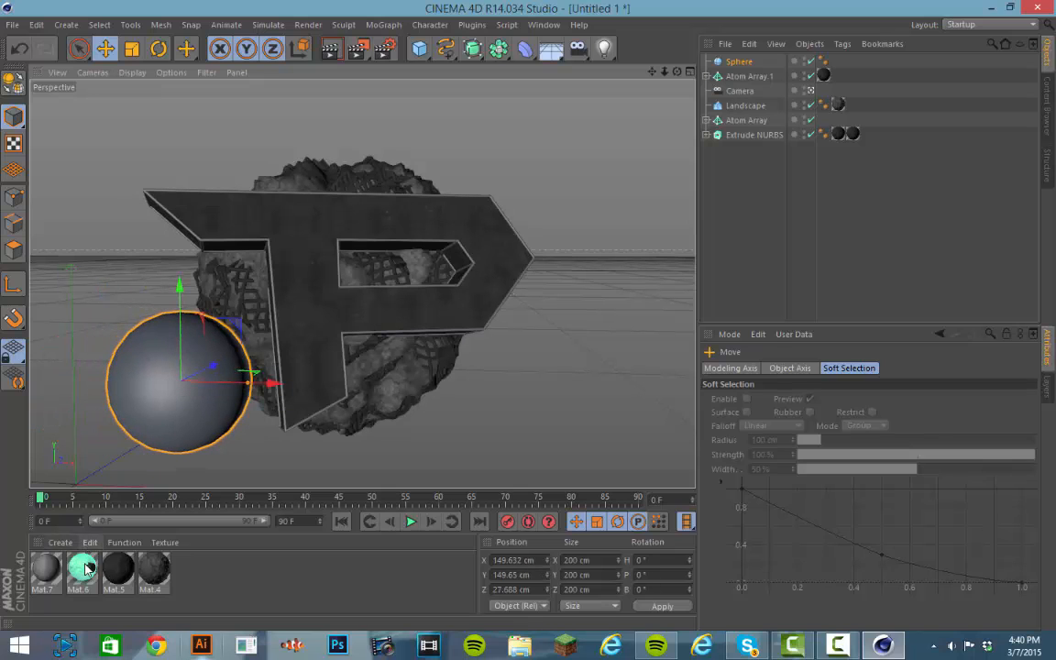
- Examine Mat.6's displacement, specular, luminance and transparency settings in the Material Editor, and close the editor
{"action": "double_click", "coordinate": [82, 568]}
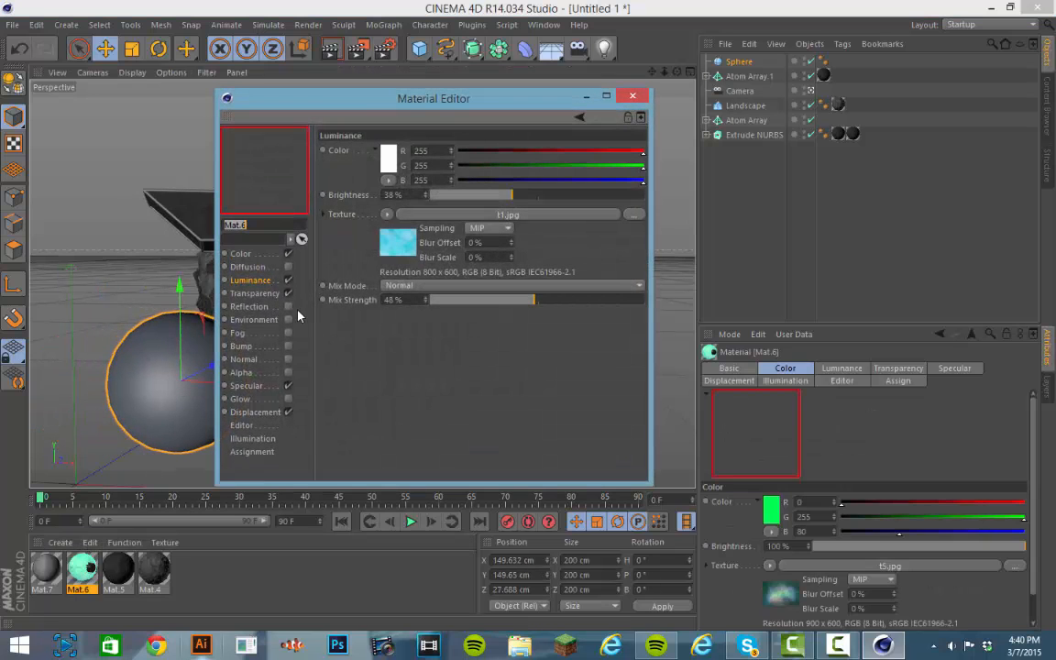
{"action": "left_click", "coordinate": [250, 413]}
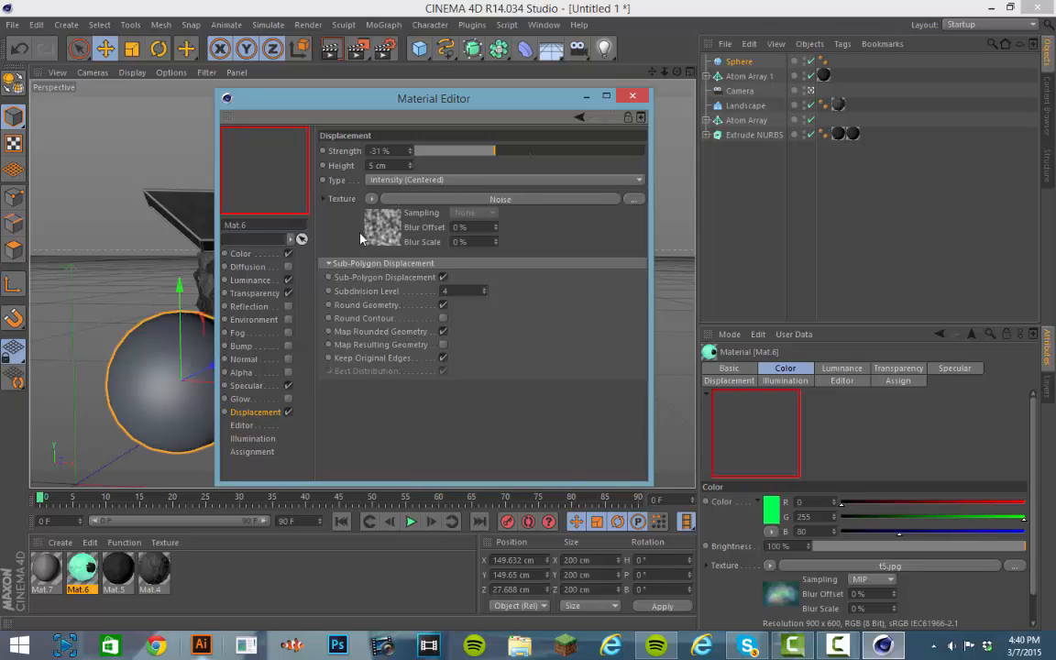
{"action": "left_click", "coordinate": [246, 386]}
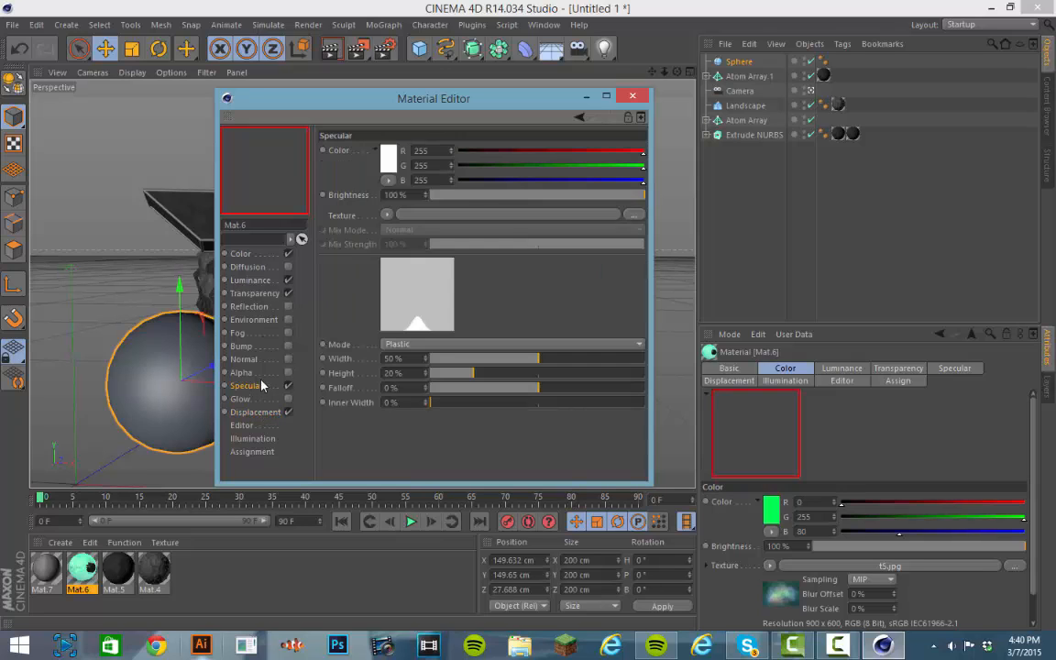
{"action": "left_click", "coordinate": [252, 281]}
{"action": "left_click", "coordinate": [256, 294]}
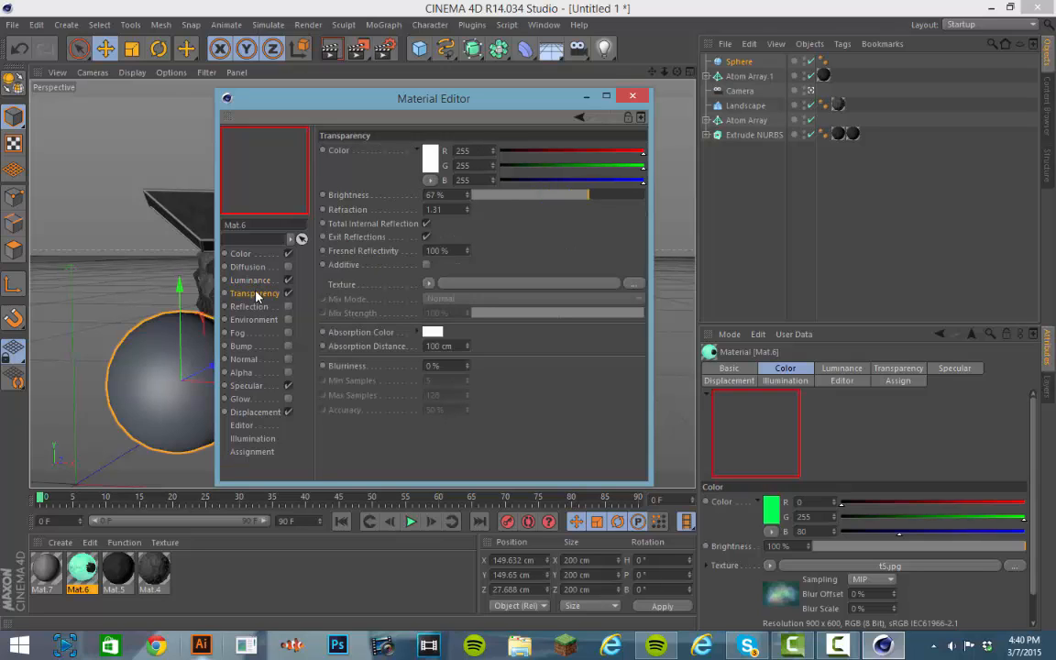
{"action": "left_click", "coordinate": [253, 413]}
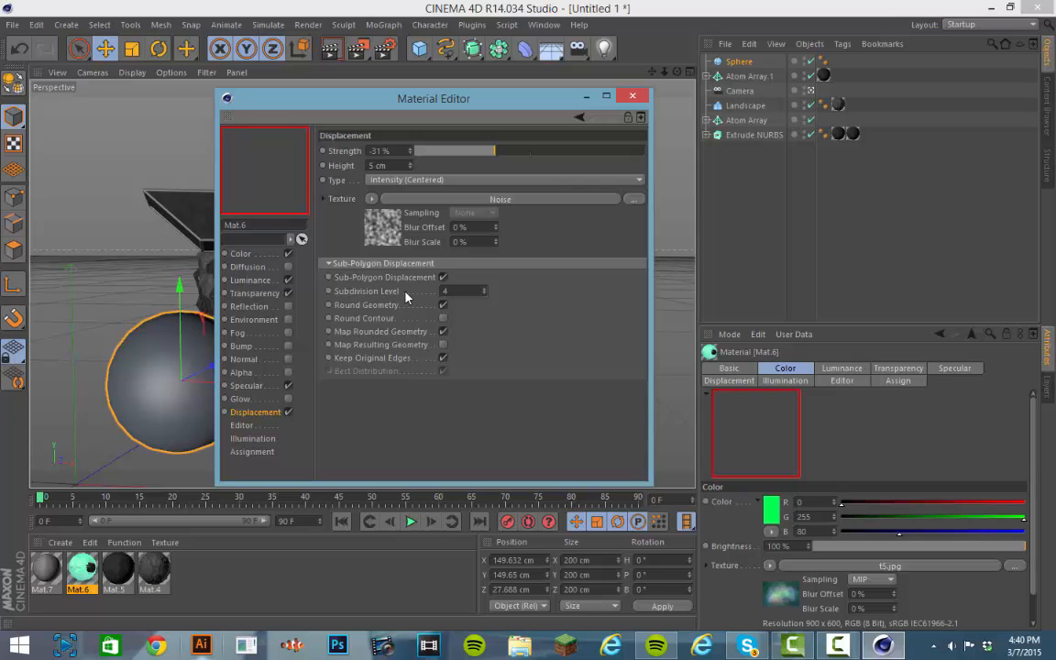
{"action": "left_click", "coordinate": [632, 95]}
- Set the sphere's number of segments to 4
{"action": "left_click", "coordinate": [750, 63]}
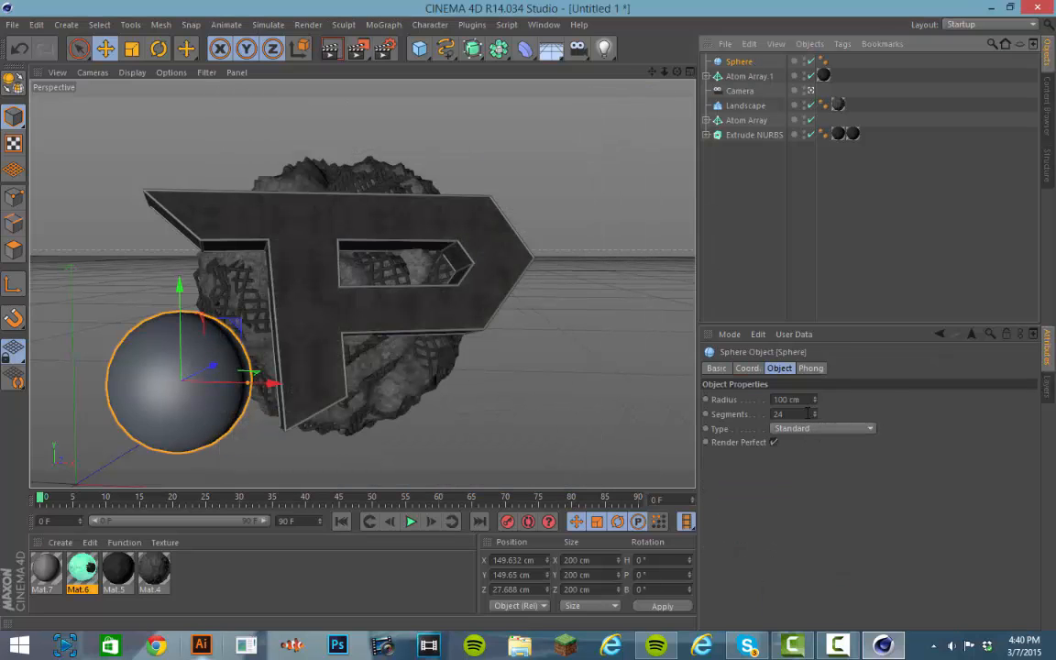
{"action": "double_click", "coordinate": [806, 414]}
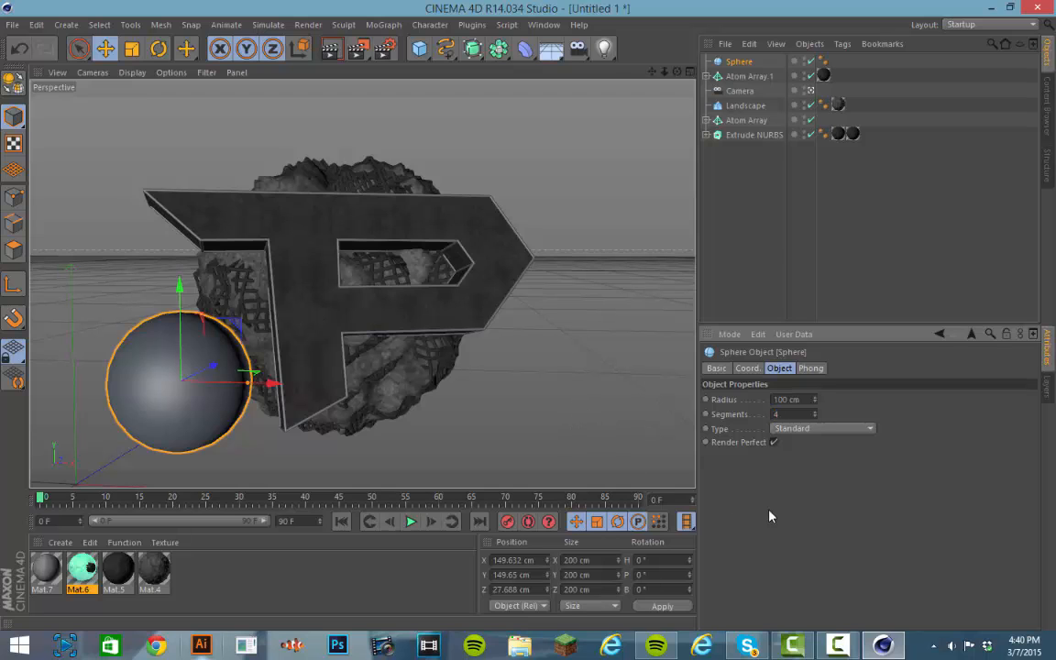
{"action": "key", "text": "Return"}
- Apply the Mat.6 material to the sphere with Cubic projection and Seamless tiling enabled
{"action": "left_click_drag", "start_coordinate": [121, 460], "coordinate": [161, 344]}
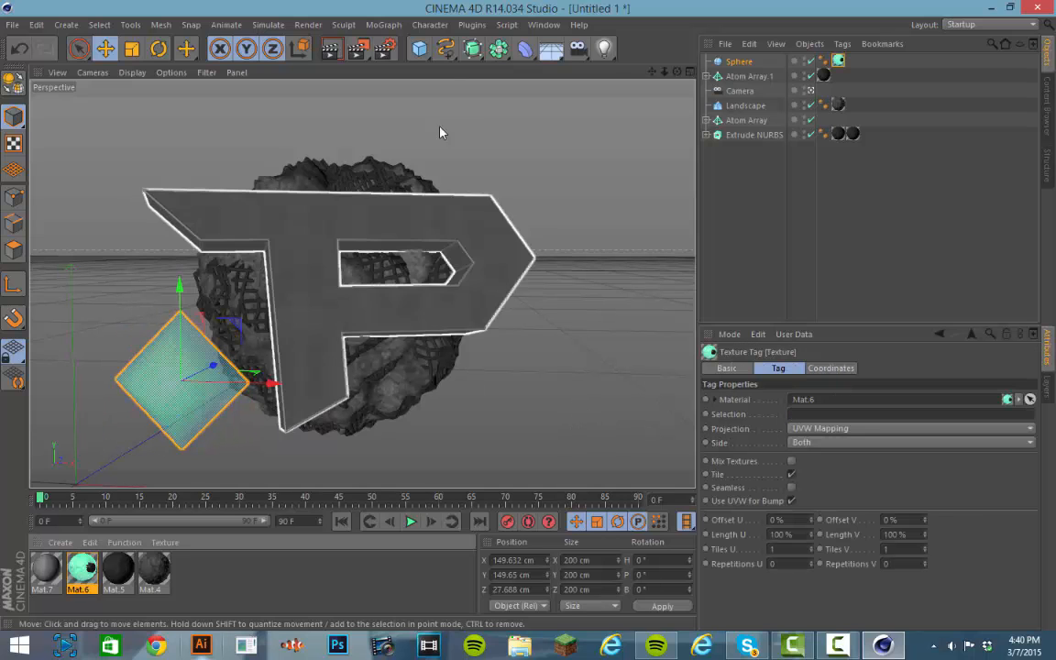
{"action": "left_click", "coordinate": [812, 429]}
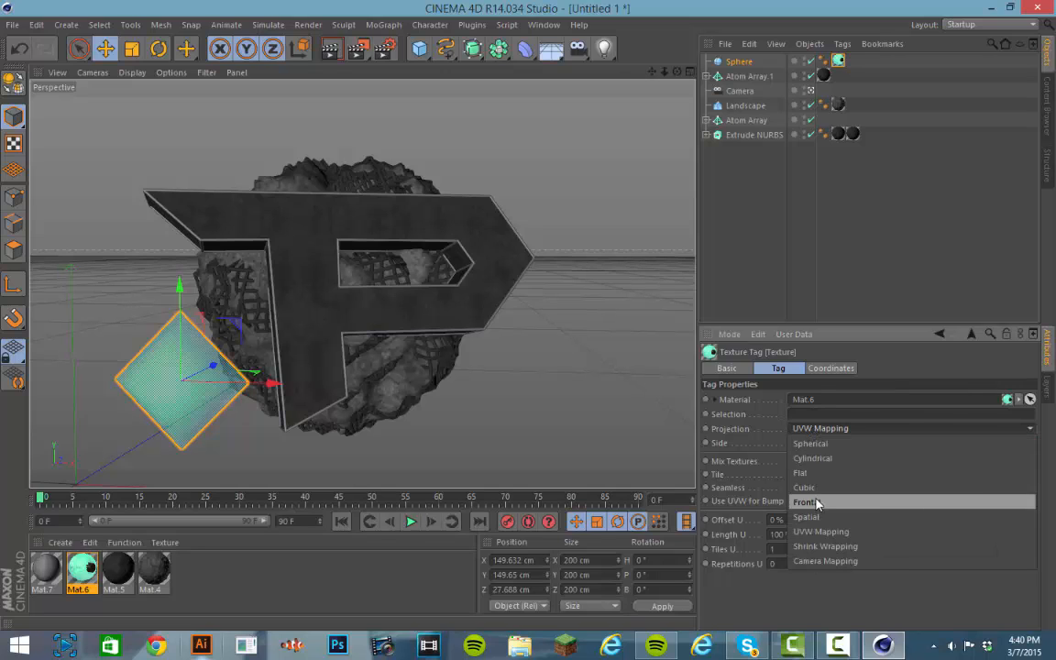
{"action": "left_click", "coordinate": [805, 487]}
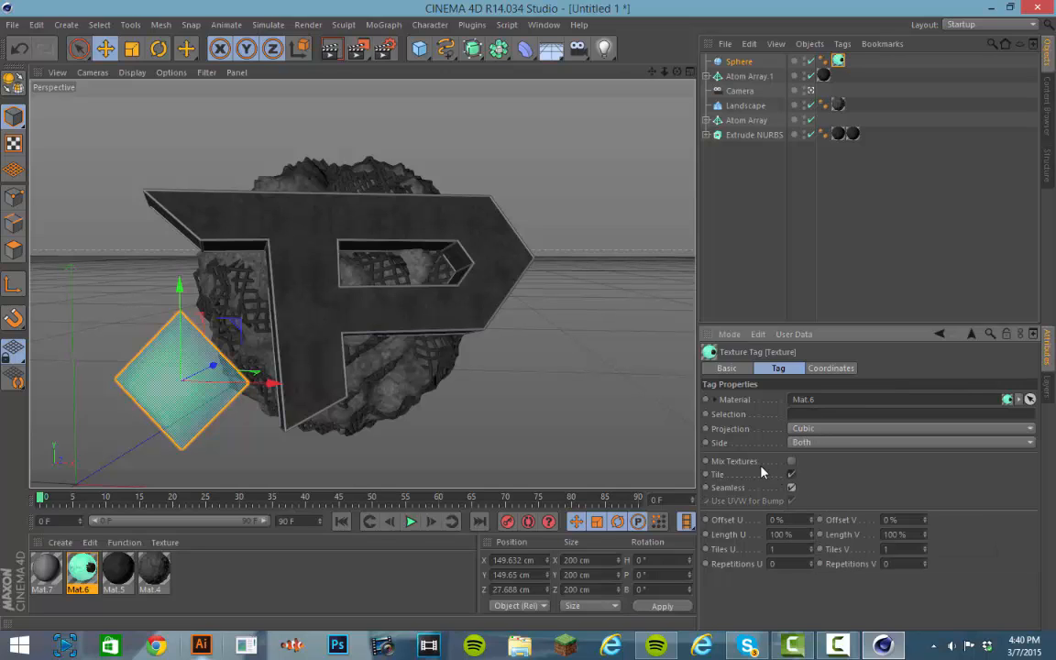
- Render the scene with the sphere in the Picture Viewer without overwriting tutorial.png, and close the viewer
{"action": "left_click", "coordinate": [363, 50]}
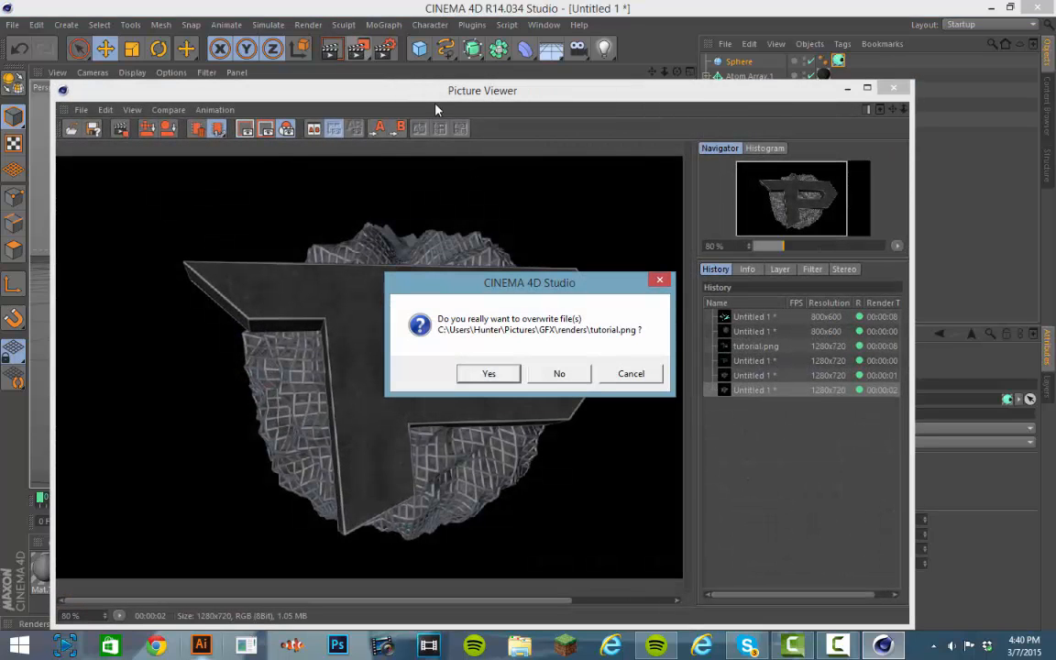
{"action": "left_click", "coordinate": [560, 382]}
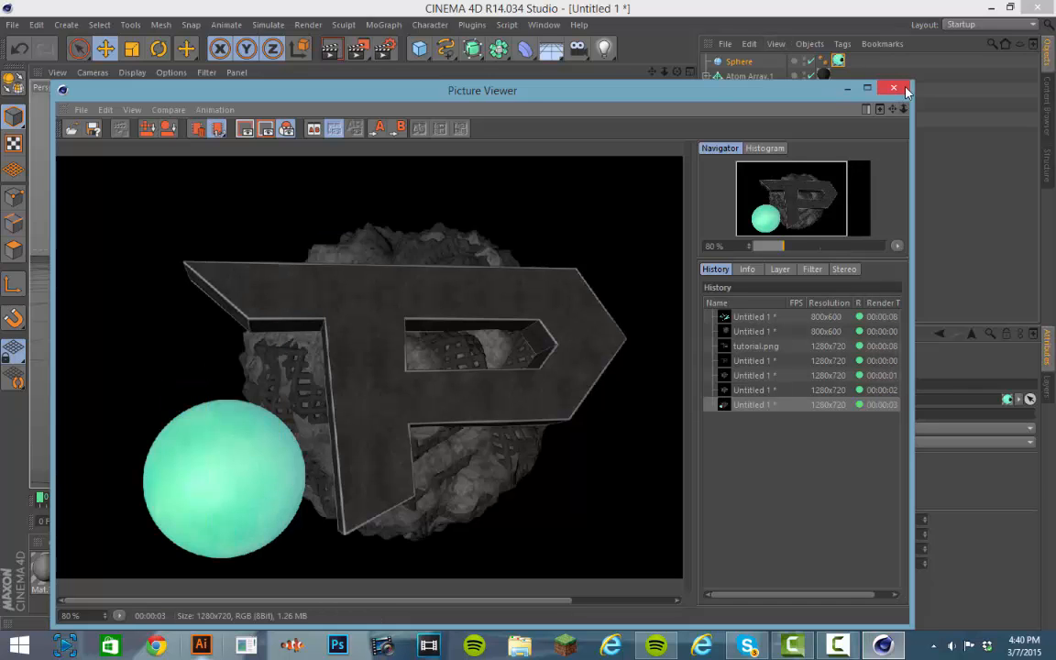
{"action": "left_click", "coordinate": [894, 88]}
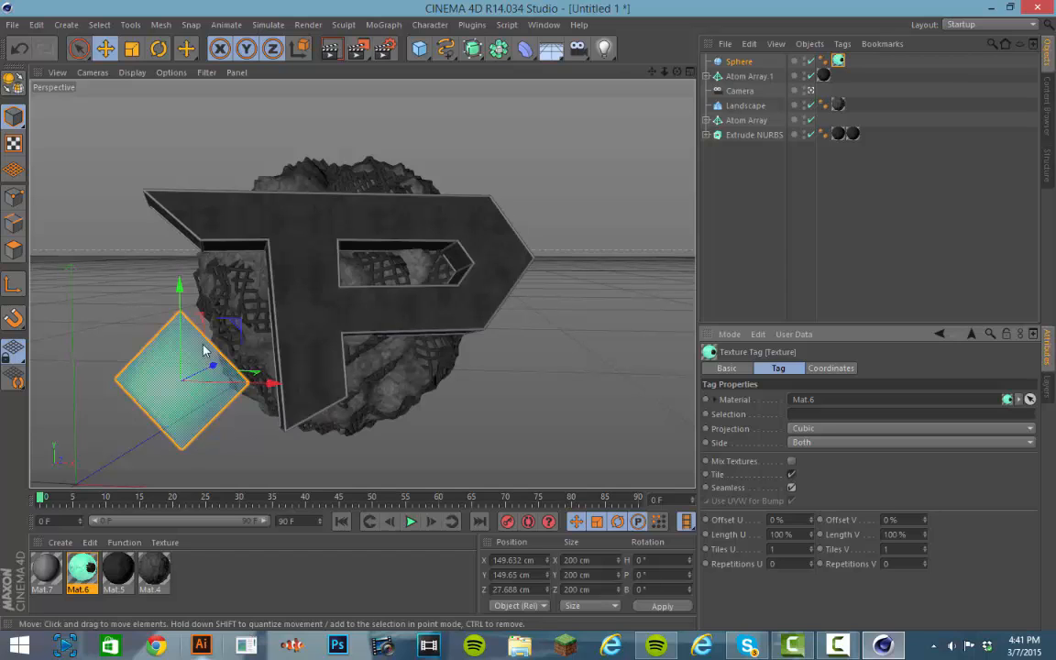
- Move the sphere along Z to about -16.5 cm, and start another render without overwriting tutorial.png, closing the viewer before it finishes
{"action": "left_click_drag", "start_coordinate": [212, 365], "coordinate": [201, 372]}
{"action": "left_click", "coordinate": [360, 47]}
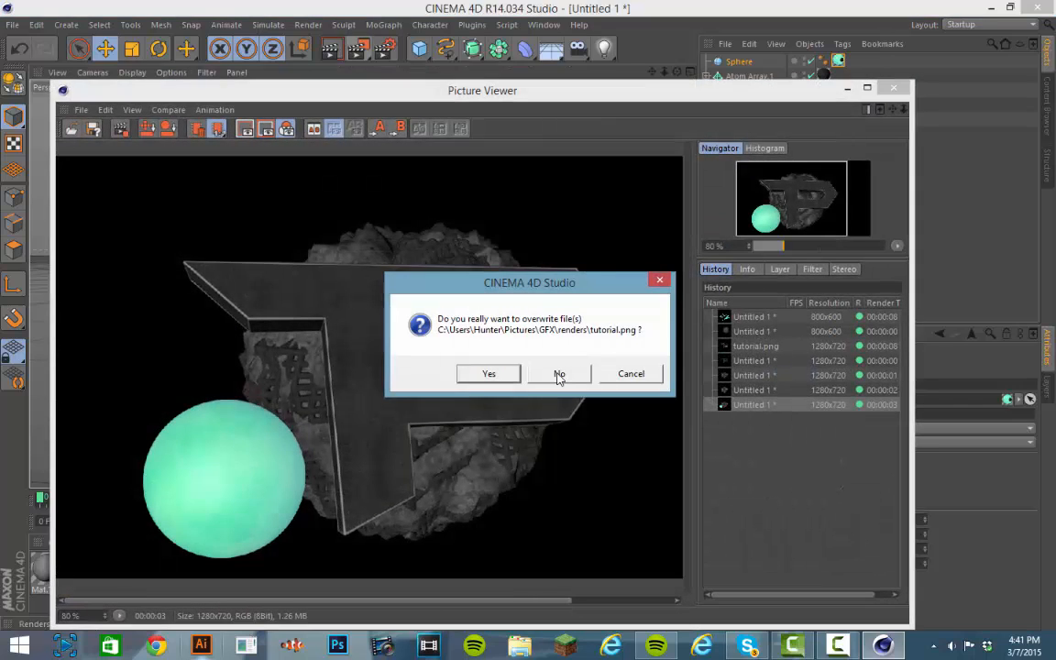
{"action": "left_click", "coordinate": [559, 374]}
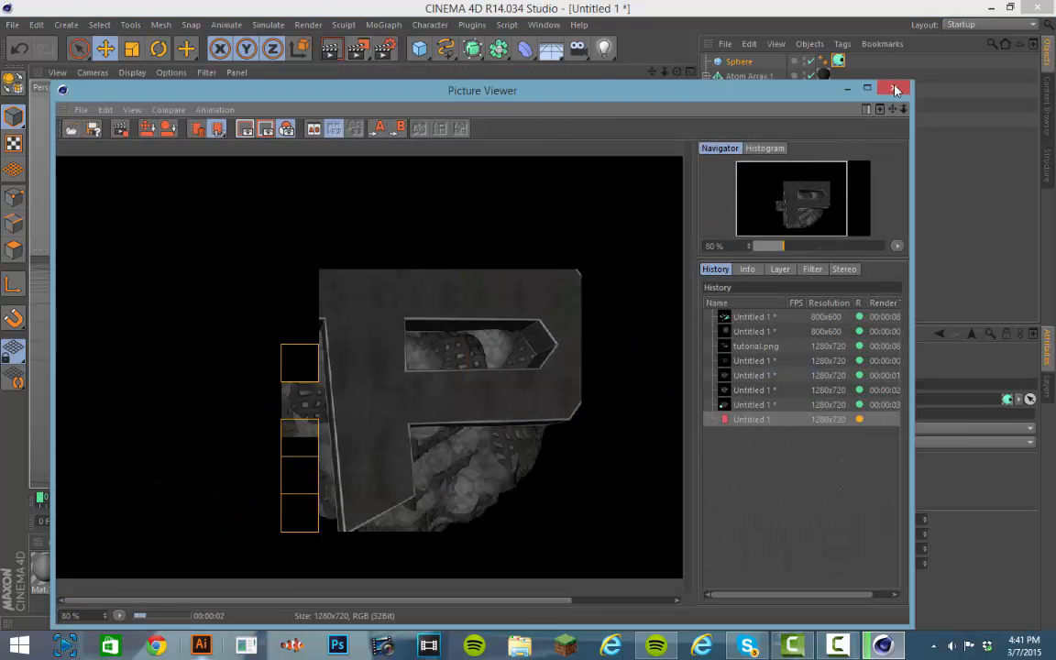
{"action": "left_click", "coordinate": [895, 88]}
{"action": "left_click", "coordinate": [561, 380]}
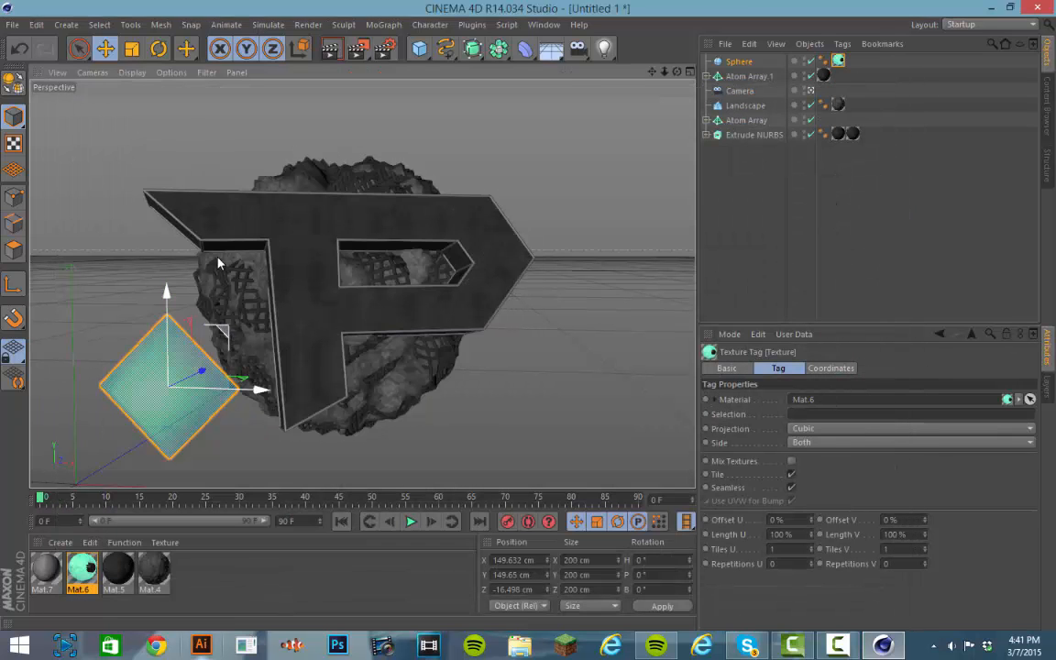
- Scale the sphere down uniformly to about 135 cm
{"action": "left_click", "coordinate": [131, 49]}
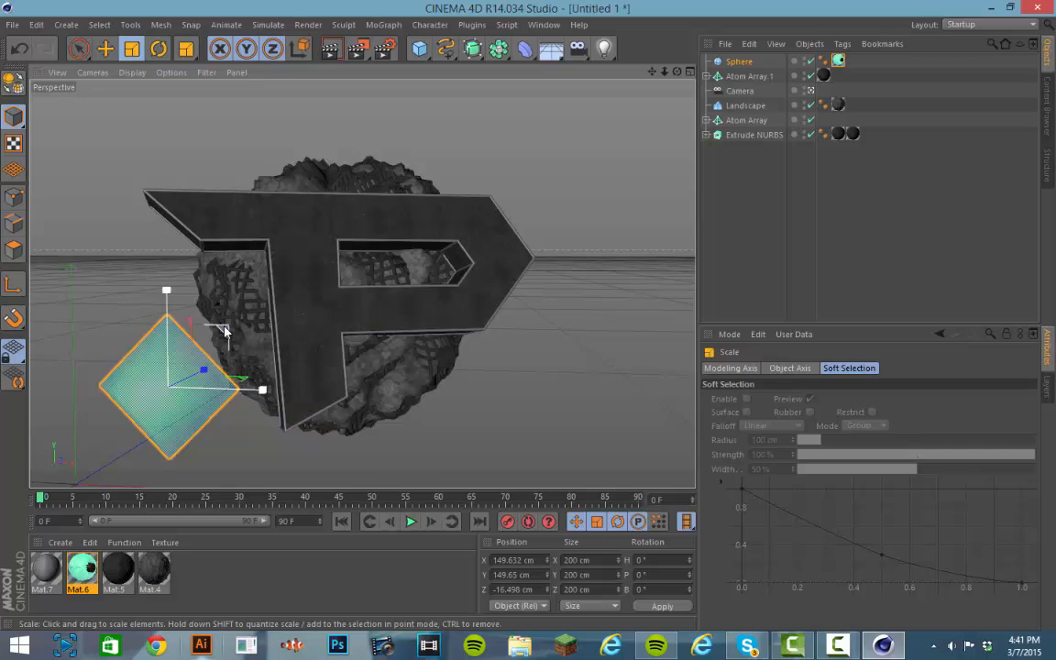
{"action": "left_click_drag", "start_coordinate": [205, 304], "coordinate": [186, 338]}
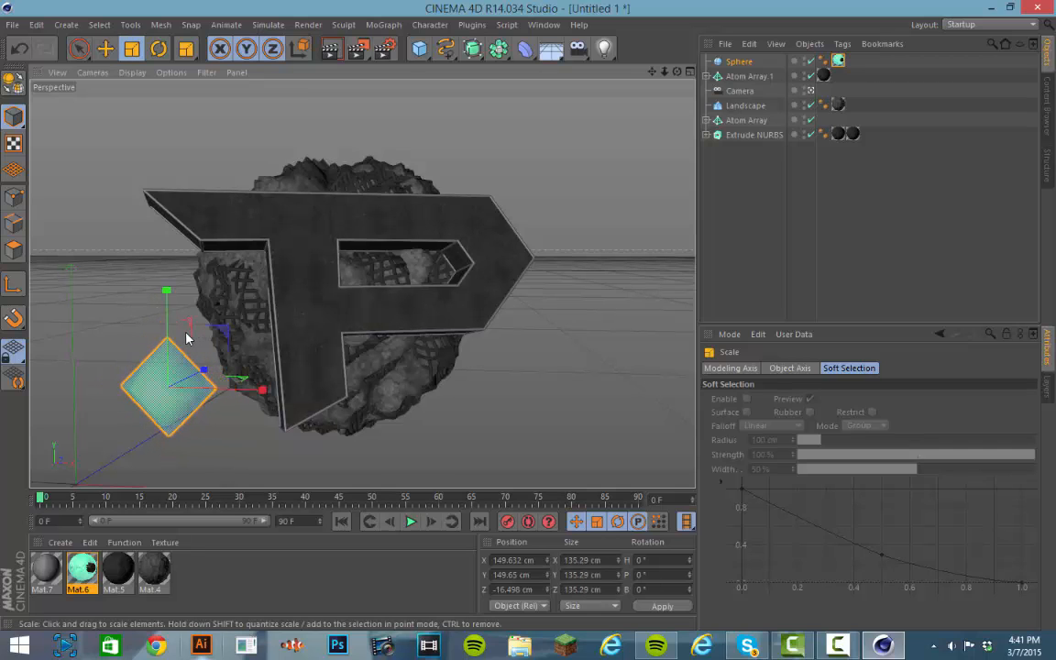
- Add a Cone primitive and apply the Mat.7 material to it with Cubic projection and Seamless tiling enabled
{"action": "left_click", "coordinate": [419, 49]}
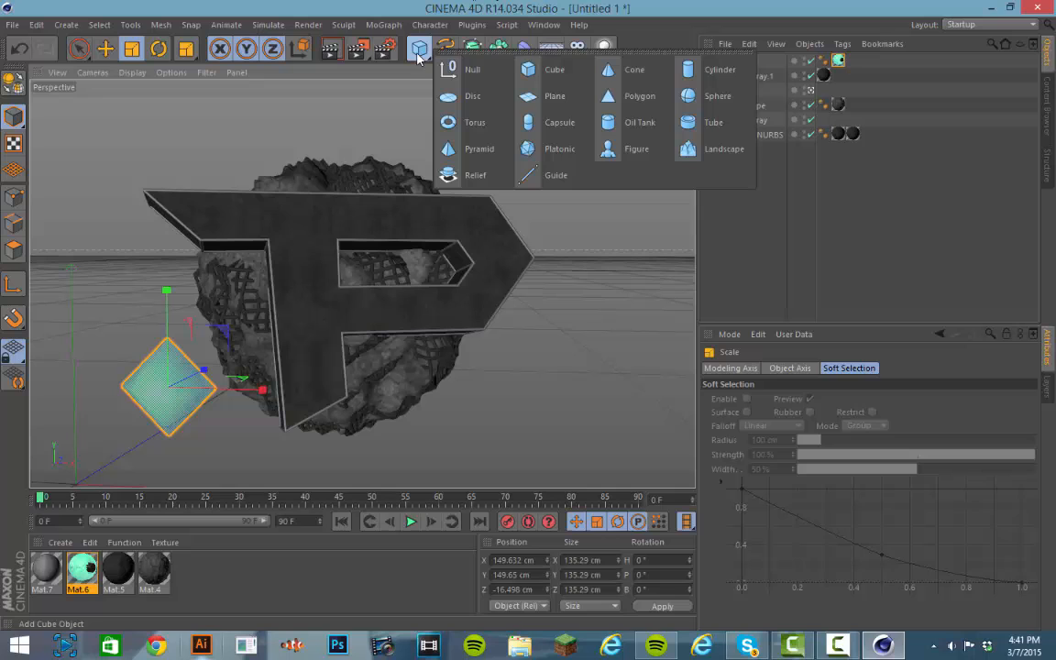
{"action": "left_click", "coordinate": [642, 74]}
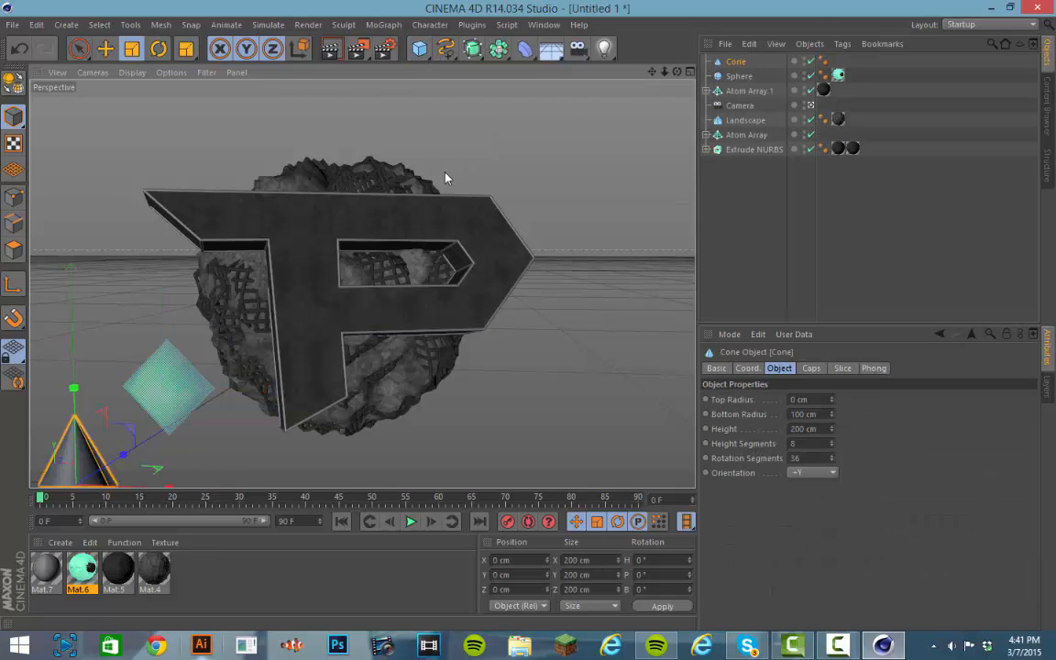
{"action": "left_click", "coordinate": [46, 571]}
{"action": "left_click_drag", "start_coordinate": [50, 583], "coordinate": [90, 469]}
{"action": "left_click", "coordinate": [796, 429]}
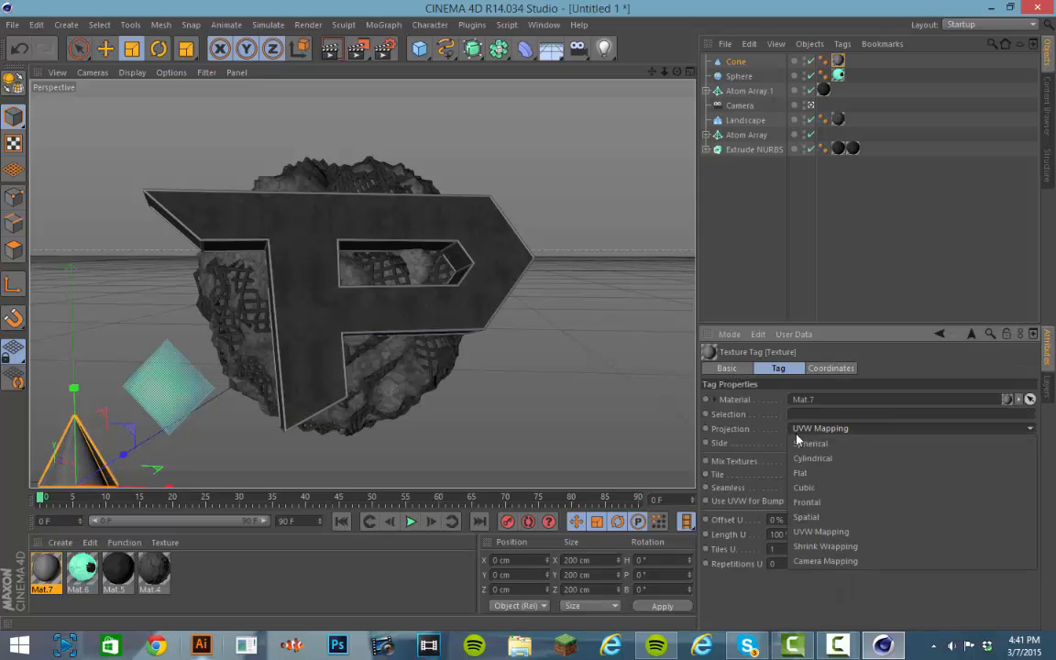
{"action": "left_click", "coordinate": [803, 487]}
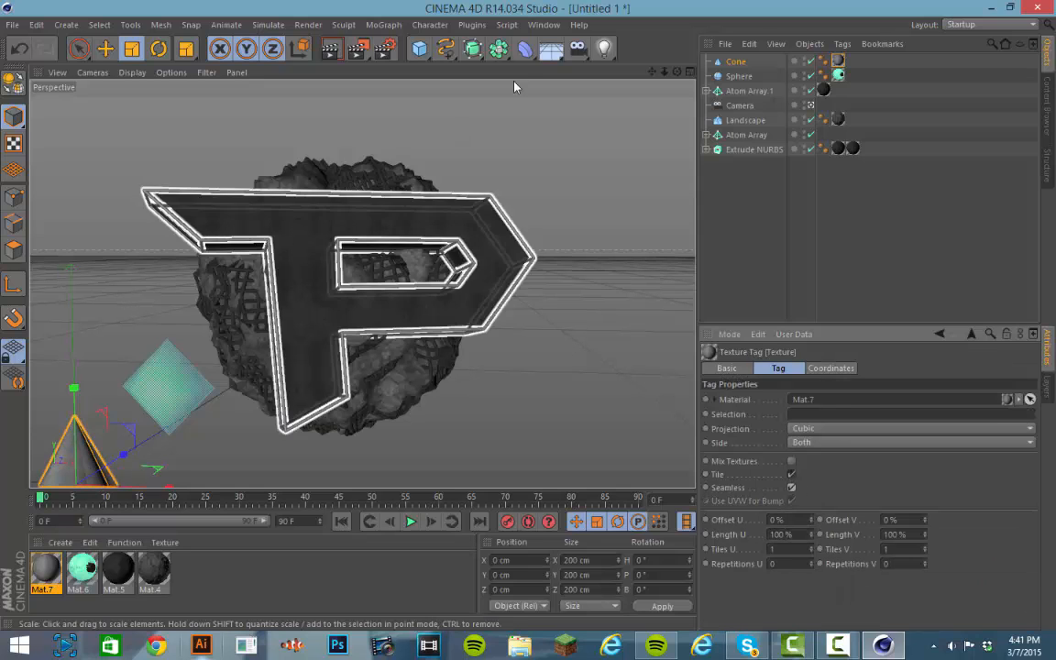
- Add a MoGraph Cloner object and nest the cone inside it
{"action": "left_click", "coordinate": [385, 25]}
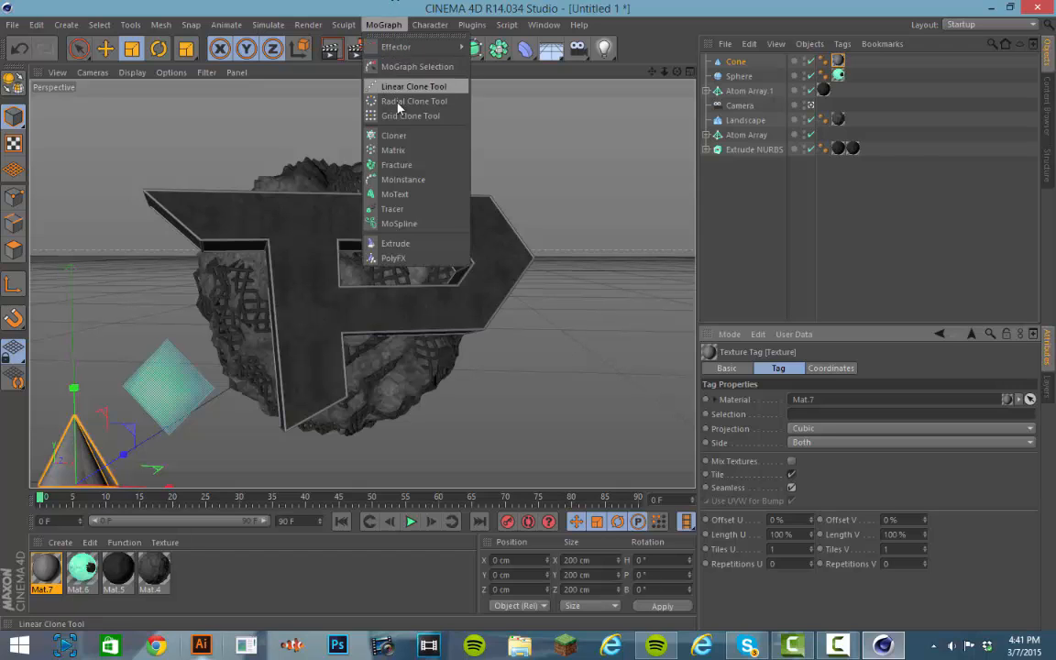
{"action": "left_click", "coordinate": [392, 134]}
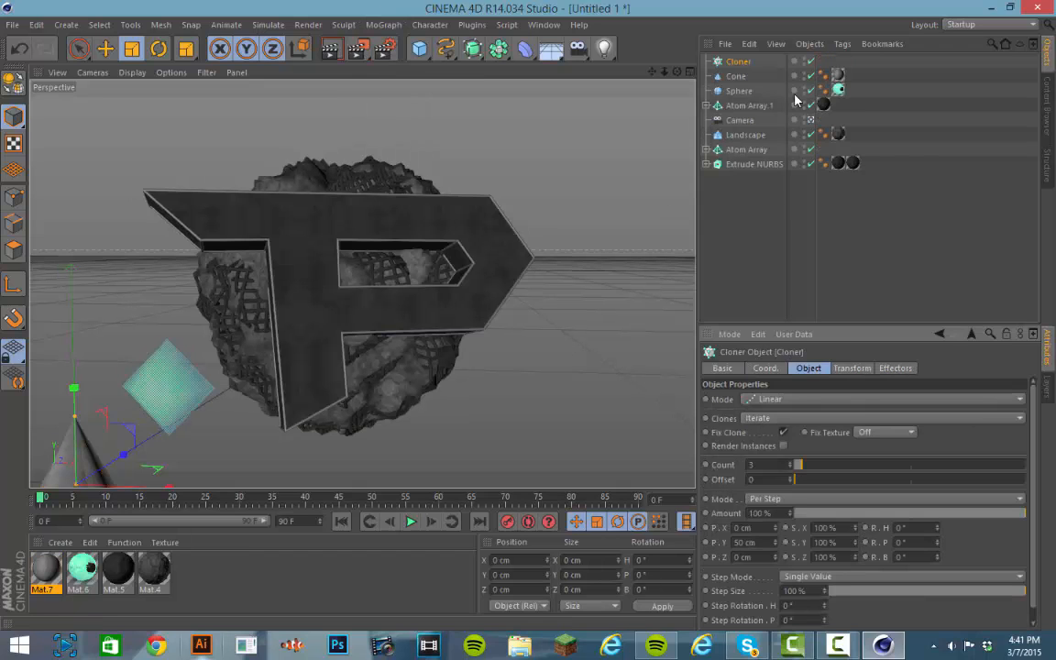
{"action": "left_click_drag", "start_coordinate": [737, 80], "coordinate": [747, 63]}
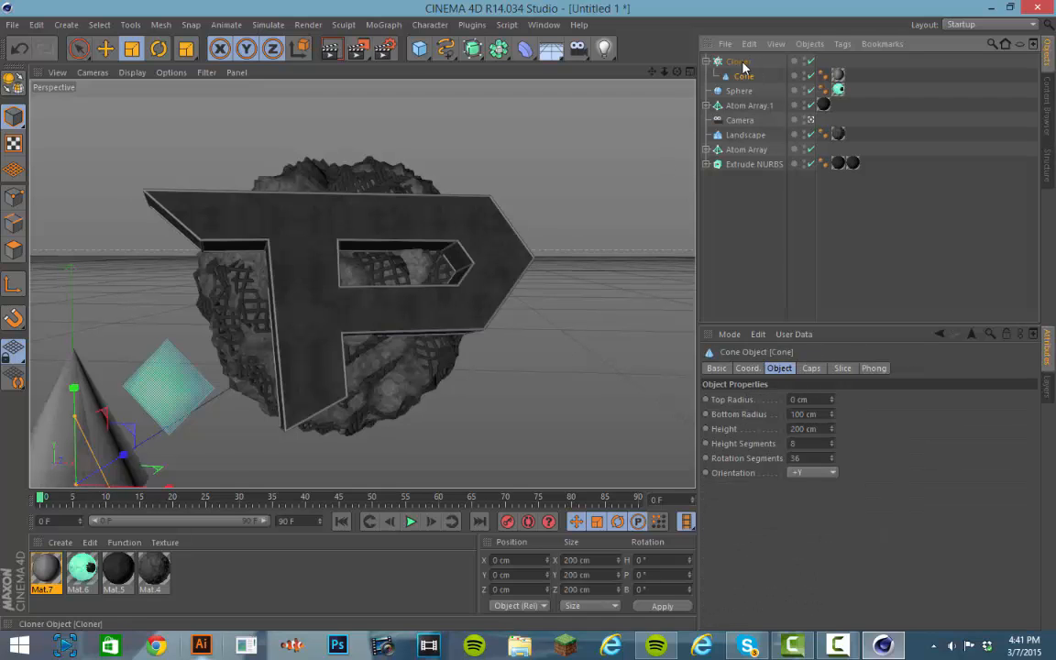
{"action": "left_click", "coordinate": [739, 62]}
{"action": "left_click", "coordinate": [707, 61]}
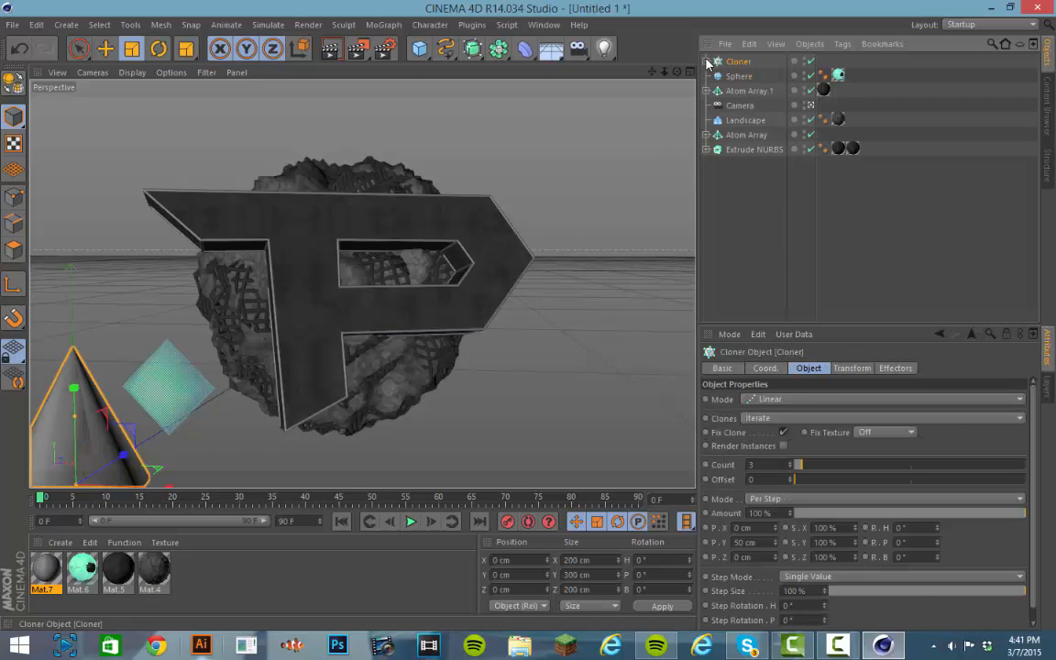
- Set the cloner to Radial mode and move it along Z to about 253.4 cm
{"action": "left_click", "coordinate": [789, 400]}
{"action": "left_click", "coordinate": [759, 444]}
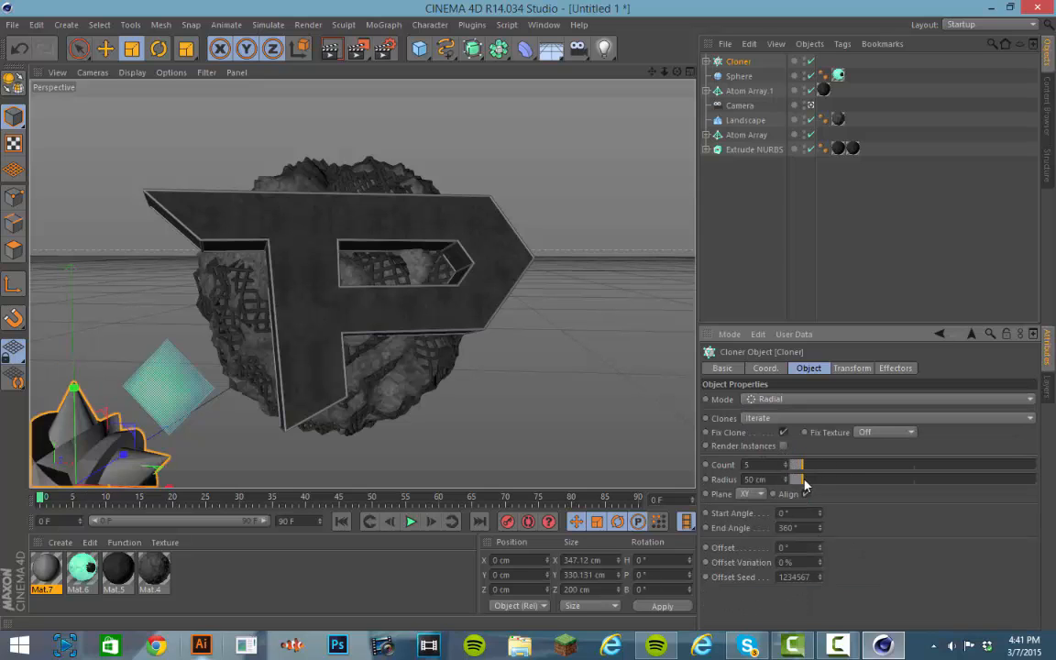
{"action": "left_click", "coordinate": [106, 51]}
{"action": "left_click_drag", "start_coordinate": [119, 431], "coordinate": [169, 392]}
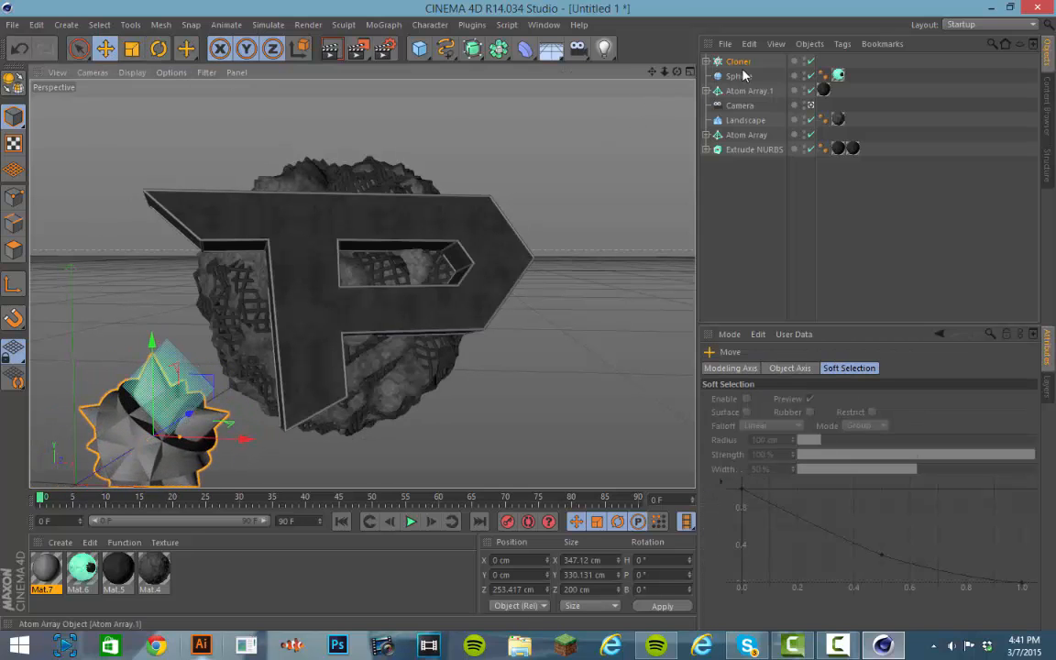
- Try to scale the whole cloner down uniformly to about 260 cm wide, and undo the scaling
{"action": "left_click", "coordinate": [706, 62]}
{"action": "left_click", "coordinate": [740, 78]}
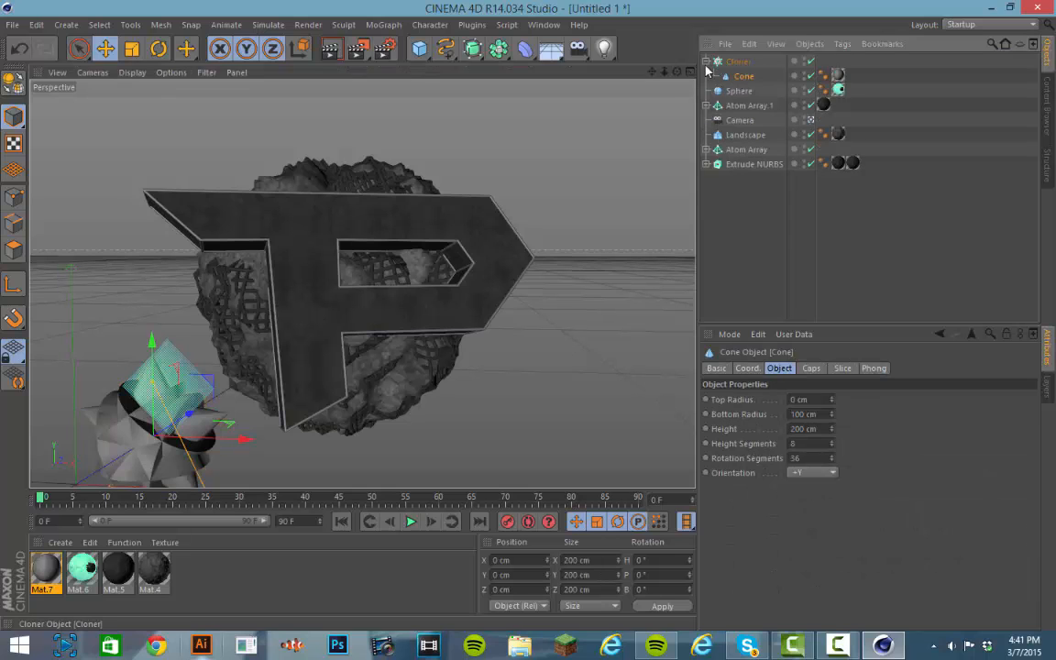
{"action": "left_click", "coordinate": [737, 62]}
{"action": "left_click", "coordinate": [134, 49]}
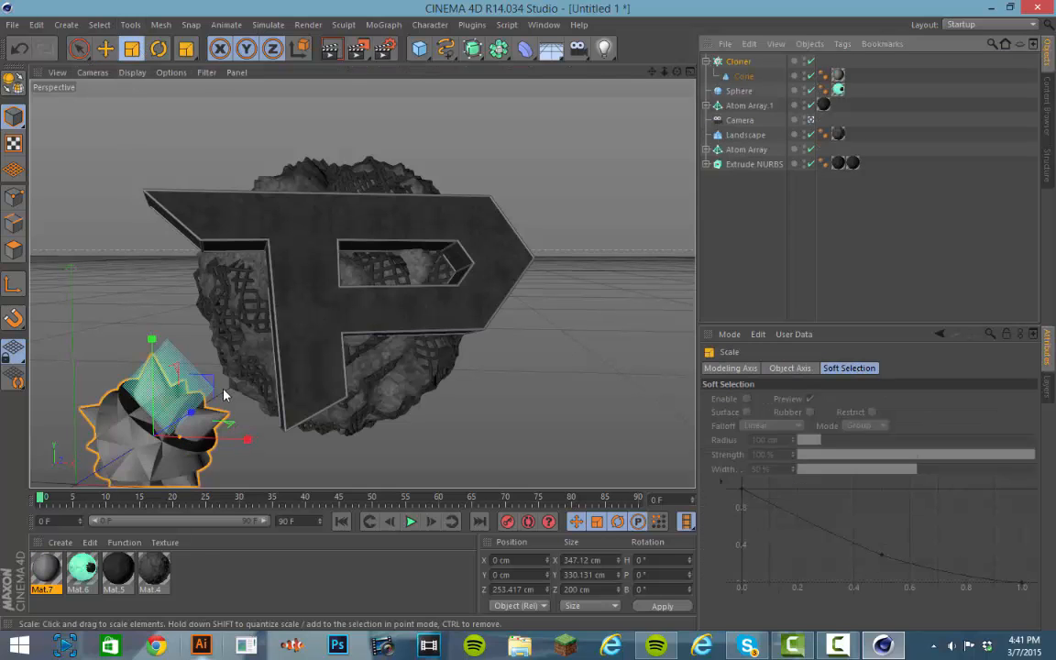
{"action": "left_click_drag", "start_coordinate": [188, 345], "coordinate": [204, 393]}
{"action": "left_click_drag", "start_coordinate": [191, 396], "coordinate": [189, 394]}
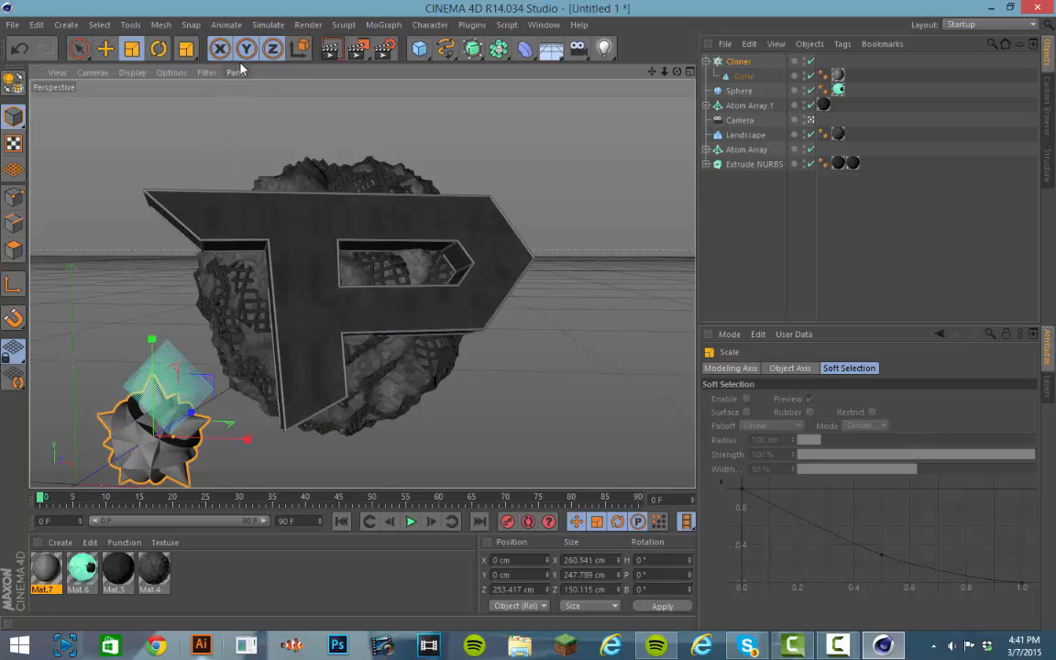
{"action": "key", "text": "ctrl+z"}
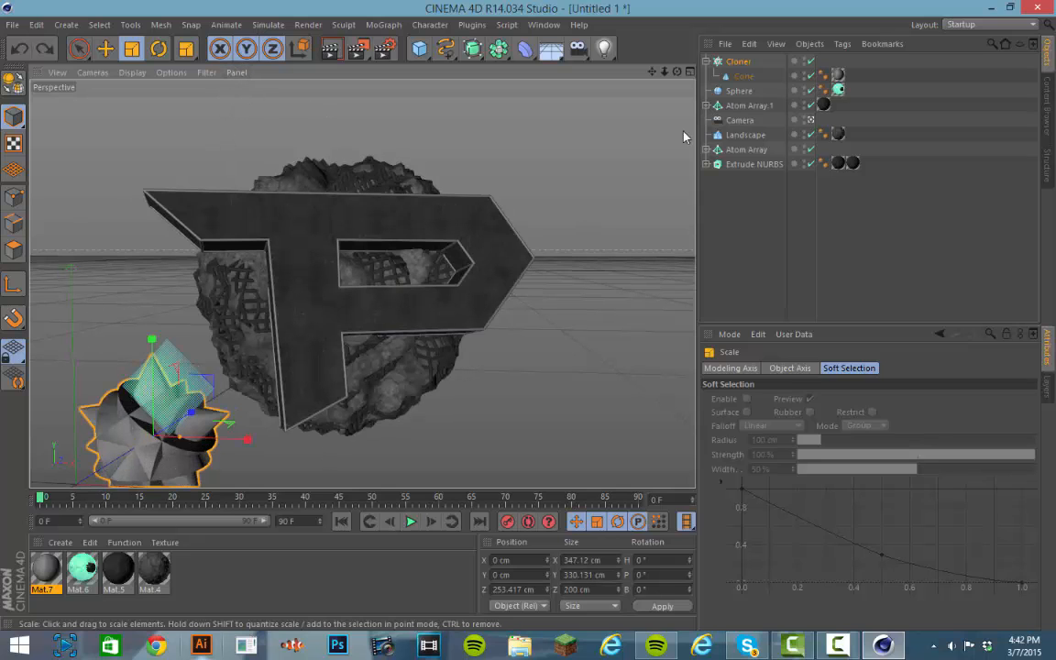
- Scale the cone inside the cloner down uniformly to about 58.4 cm, and set the cloner's radius to 85 cm
{"action": "left_click", "coordinate": [743, 76]}
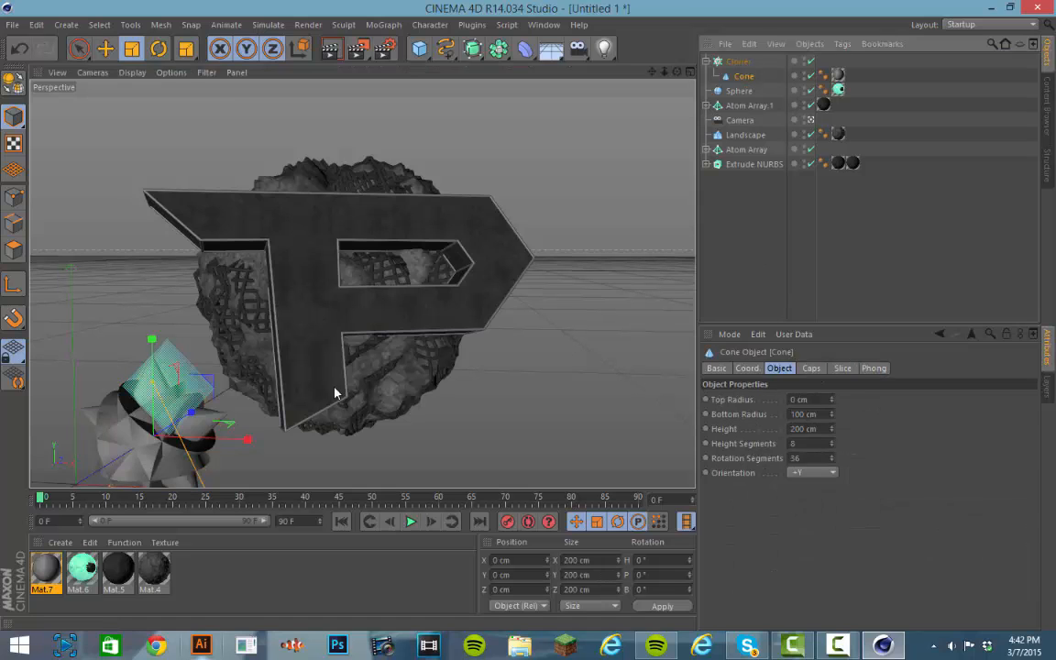
{"action": "left_click", "coordinate": [131, 50]}
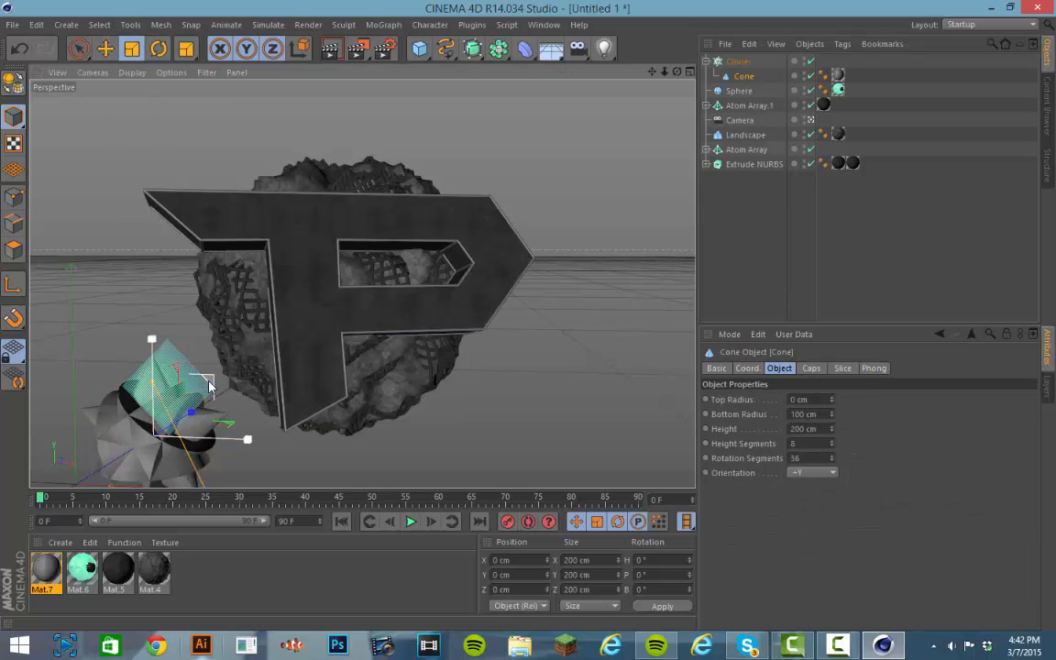
{"action": "left_click_drag", "start_coordinate": [240, 437], "coordinate": [152, 405]}
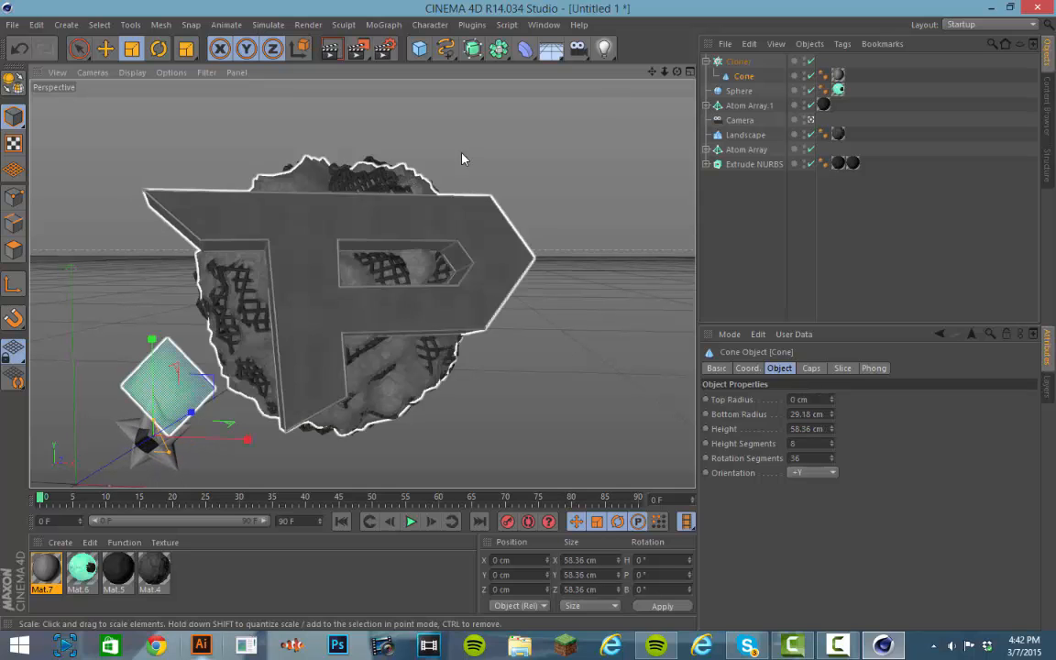
{"action": "left_click", "coordinate": [706, 60]}
{"action": "left_click", "coordinate": [738, 62]}
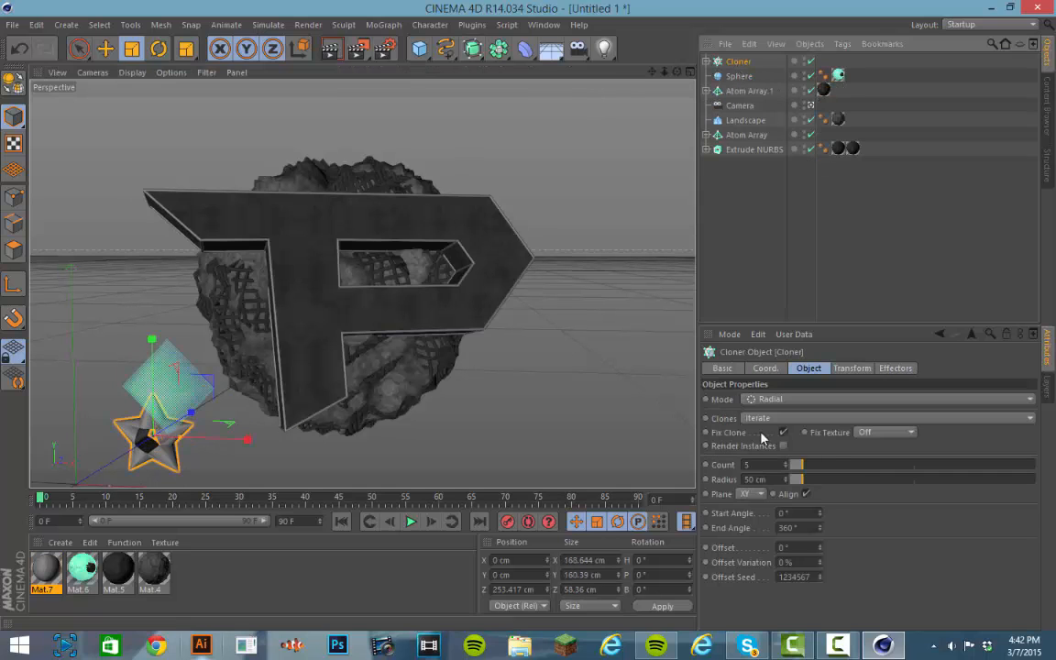
{"action": "left_click_drag", "start_coordinate": [798, 482], "coordinate": [811, 483]}
- Leave the camera view and move the cloner around the green sphere, to about X 153.4, Y 144 and Z -16.7 cm
{"action": "left_click", "coordinate": [105, 48]}
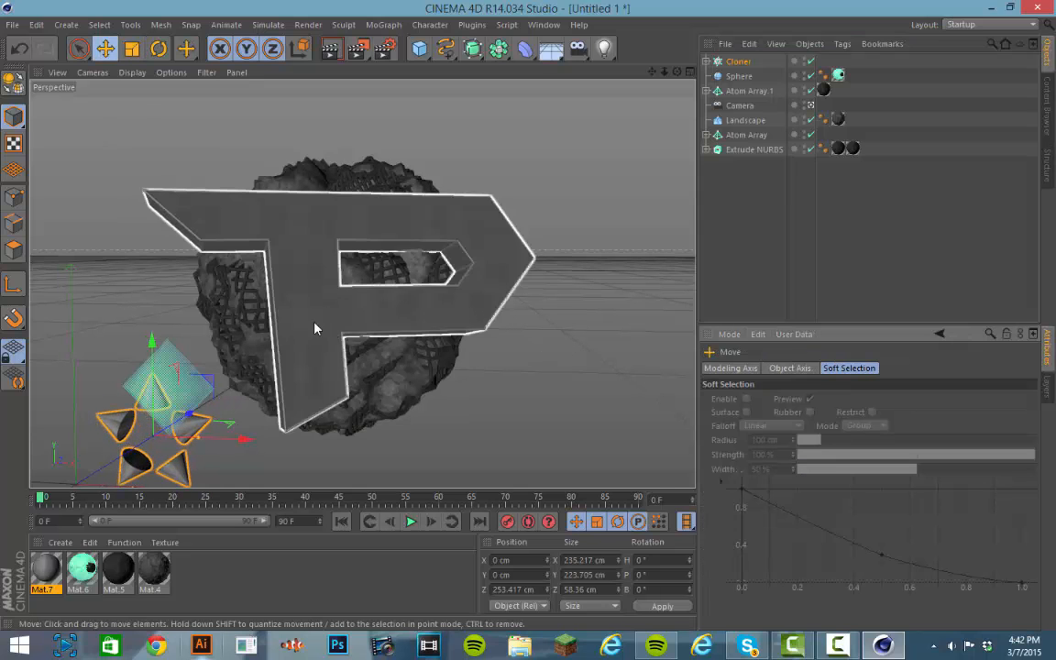
{"action": "left_click", "coordinate": [811, 105]}
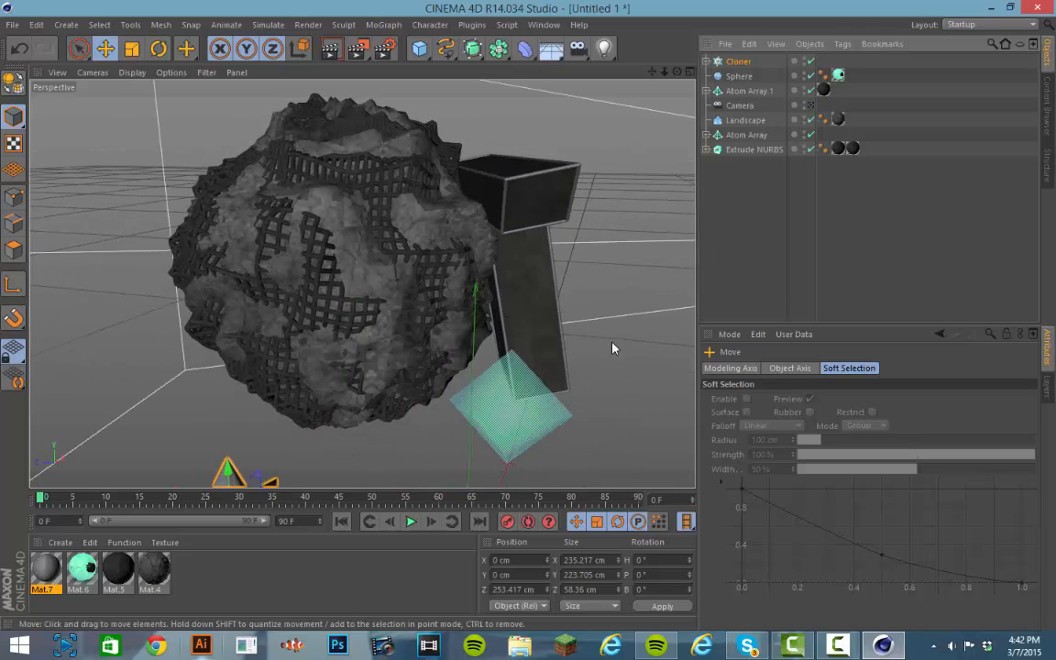
{"action": "scroll", "coordinate": [622, 339], "scroll_direction": "up", "scroll_amount": 2}
{"action": "left_click_drag", "start_coordinate": [632, 333], "coordinate": [272, 296], "text": "alt"}
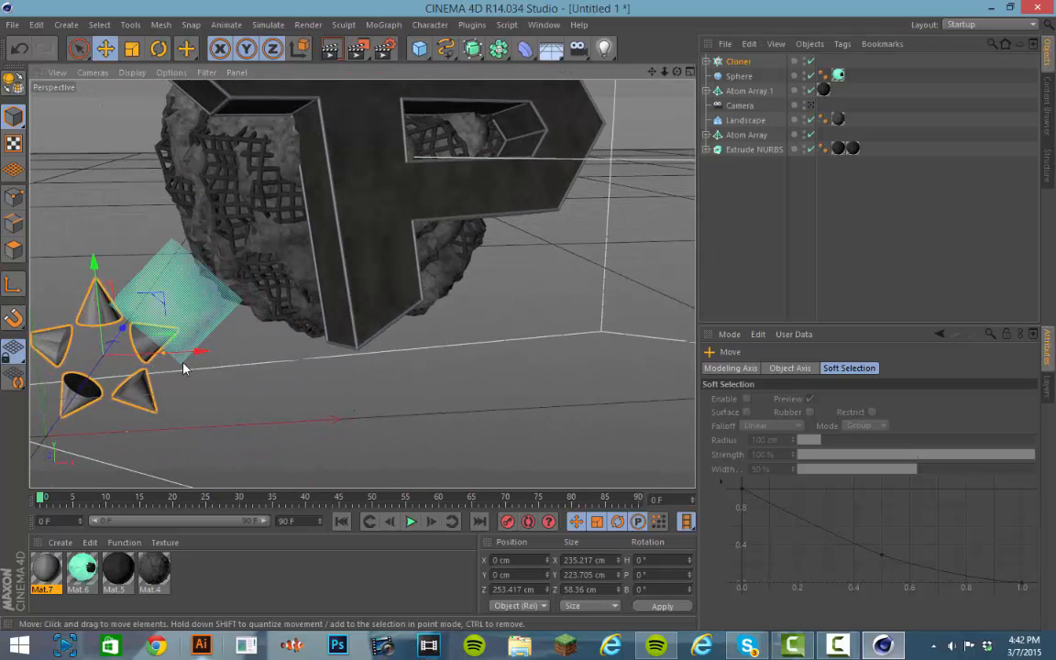
{"action": "left_click_drag", "start_coordinate": [170, 348], "coordinate": [181, 206]}
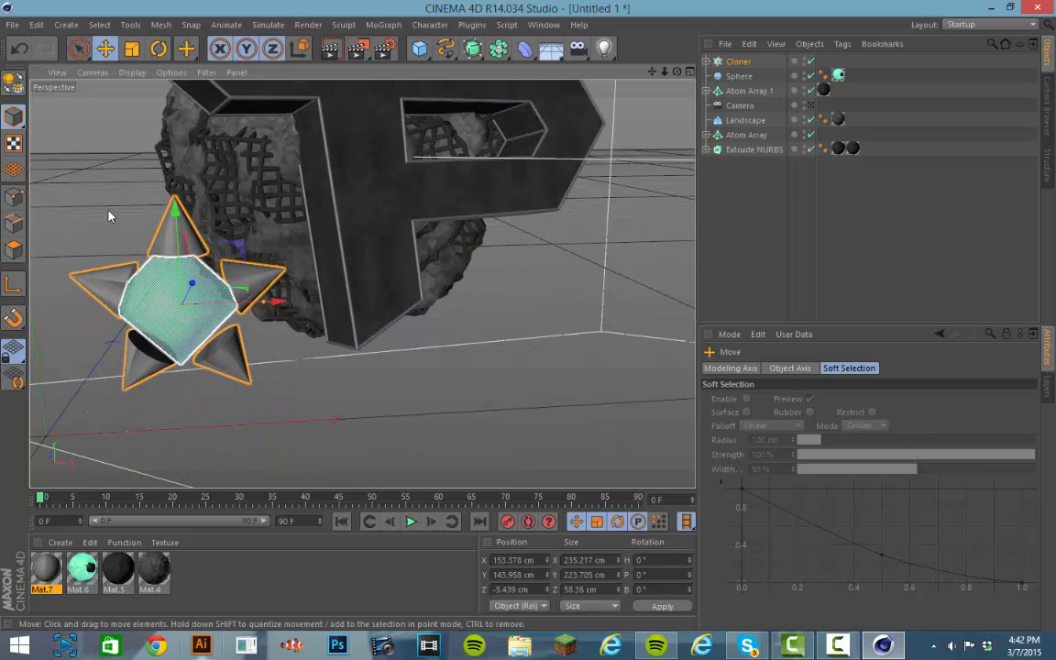
{"action": "left_click_drag", "start_coordinate": [108, 213], "coordinate": [351, 172], "text": "alt"}
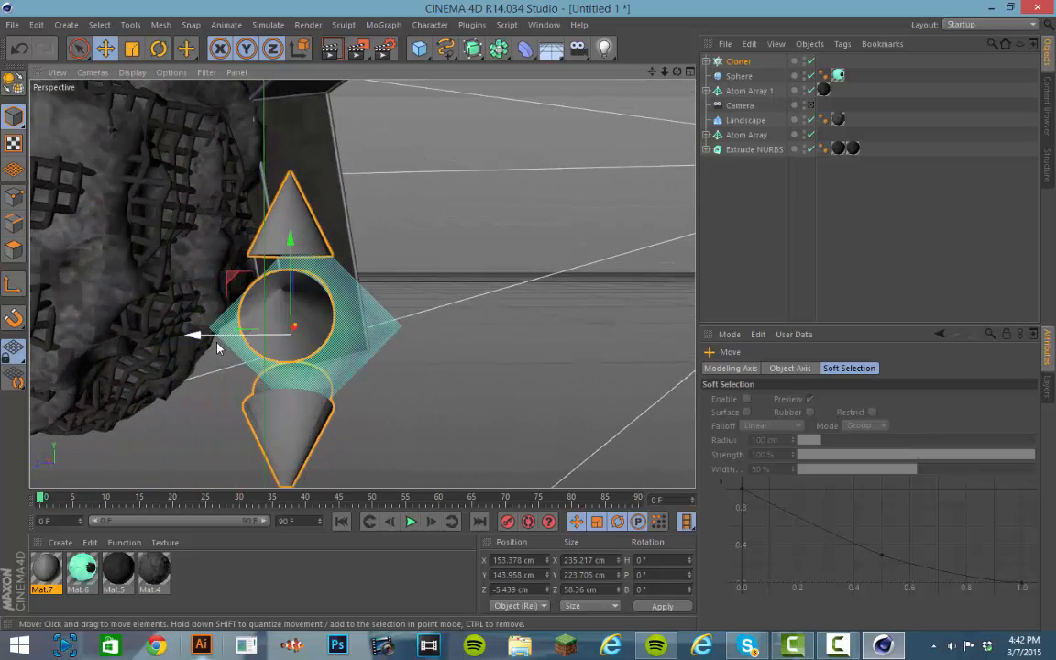
{"action": "left_click_drag", "start_coordinate": [194, 337], "coordinate": [236, 342]}
- Reduce the cloner's radius to 73 cm so the cones sit closer around the sphere
{"action": "left_click_drag", "start_coordinate": [509, 293], "coordinate": [211, 330], "text": "alt"}
{"action": "right_click_drag", "start_coordinate": [210, 326], "coordinate": [236, 310], "text": "alt"}
{"action": "middle_click_drag", "start_coordinate": [307, 305], "coordinate": [347, 304], "text": "alt"}
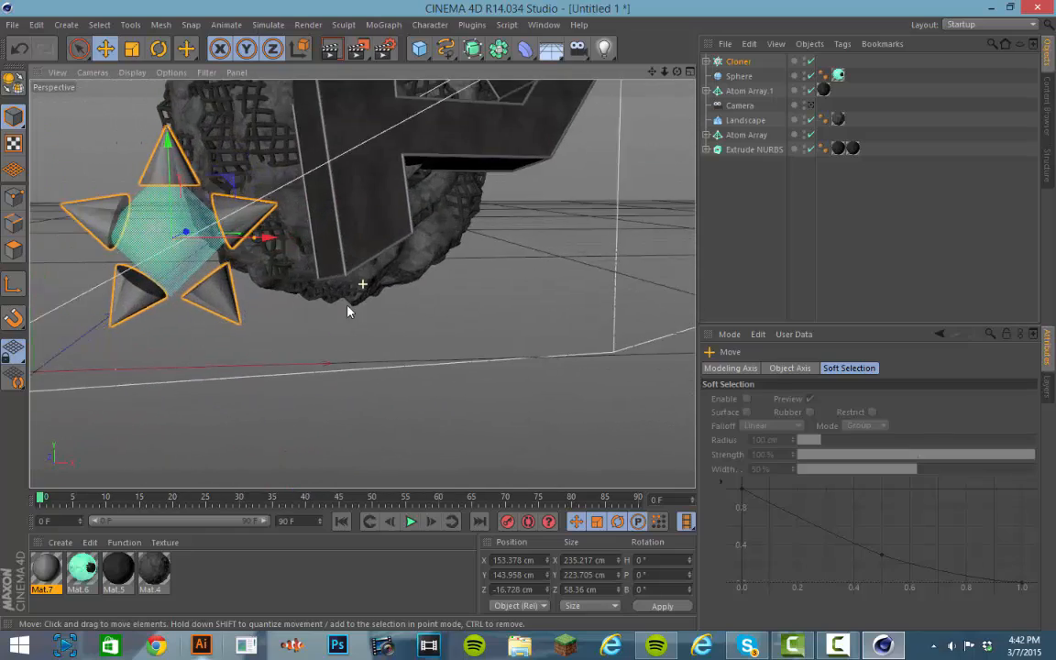
{"action": "right_click_drag", "start_coordinate": [346, 304], "coordinate": [383, 308], "text": "alt"}
{"action": "mouse_move", "coordinate": [383, 308]}
{"action": "middle_mouse_down", "text": "alt"}
{"action": "mouse_move", "coordinate": [484, 416]}
{"action": "mouse_move", "coordinate": [471, 349]}
{"action": "middle_mouse_up", "text": "alt"}
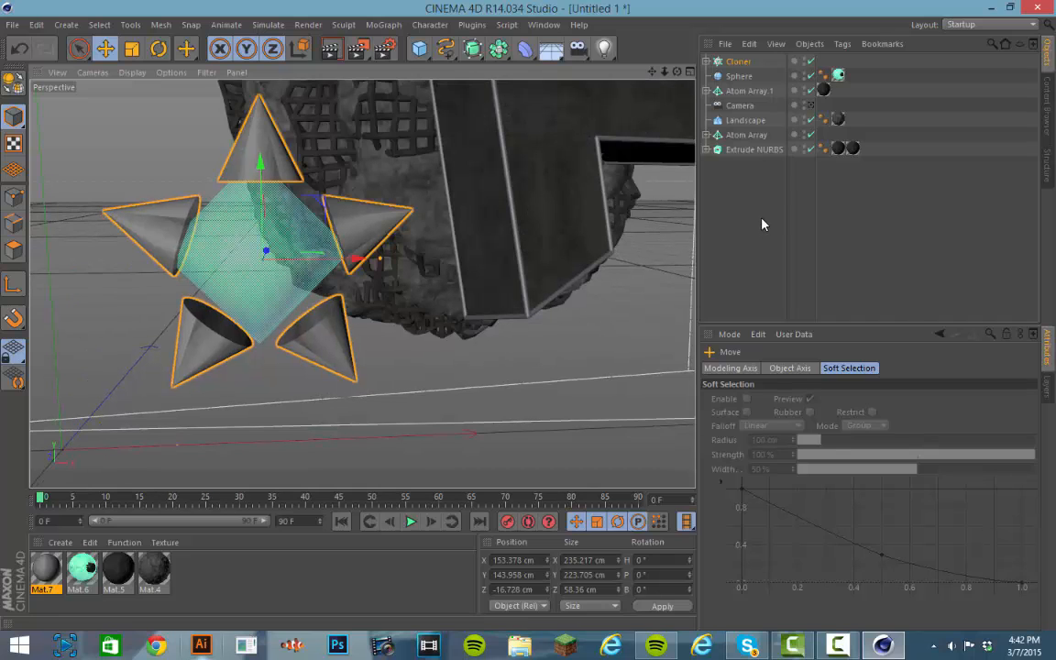
{"action": "left_click", "coordinate": [737, 62]}
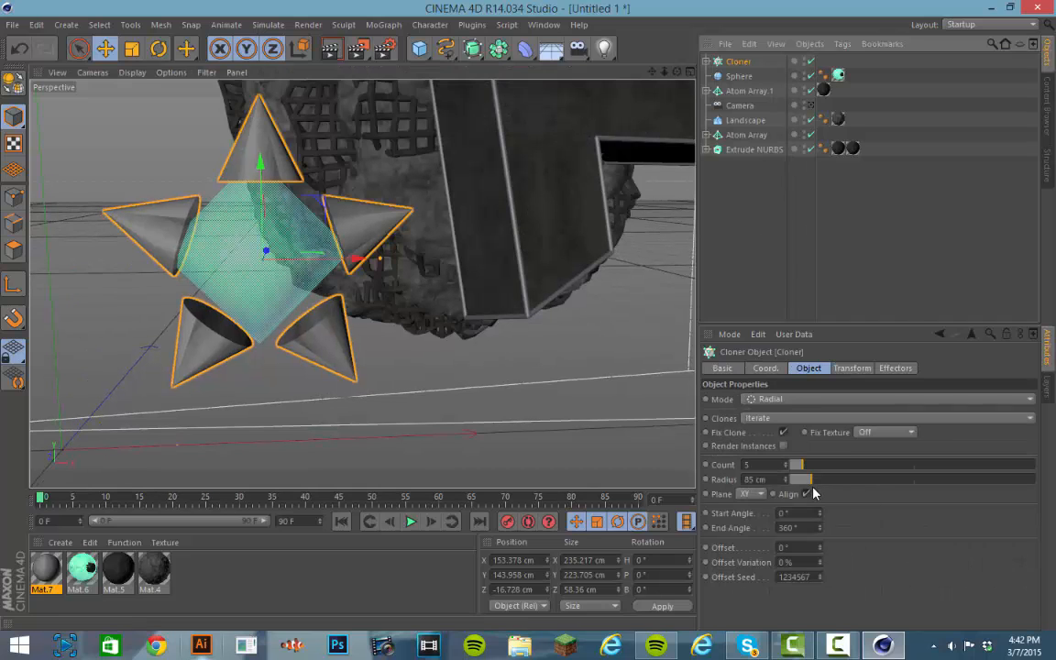
{"action": "left_click_drag", "start_coordinate": [809, 486], "coordinate": [810, 495]}
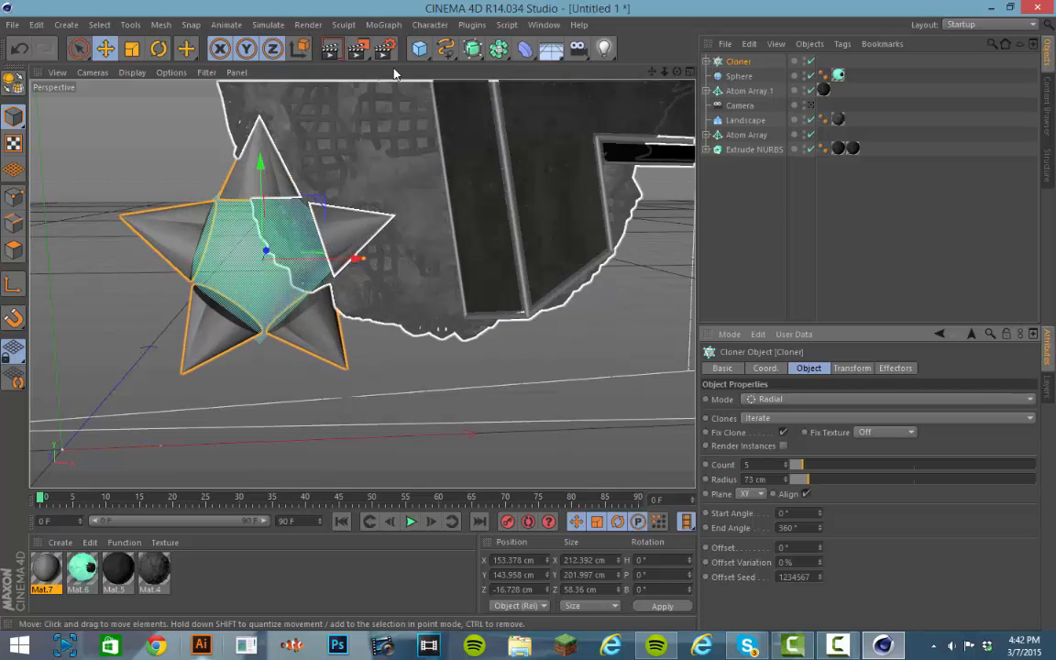
- Render the close-up of the spiked sphere in the Picture Viewer without overwriting tutorial.png, and close the viewer
{"action": "left_click", "coordinate": [358, 43]}
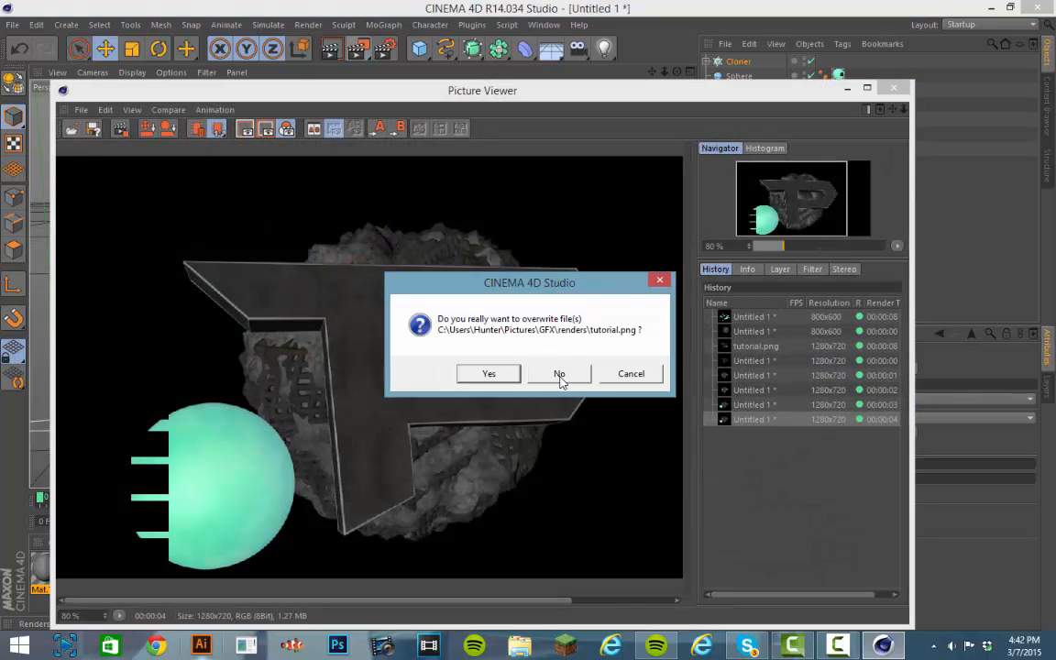
{"action": "left_click", "coordinate": [560, 377]}
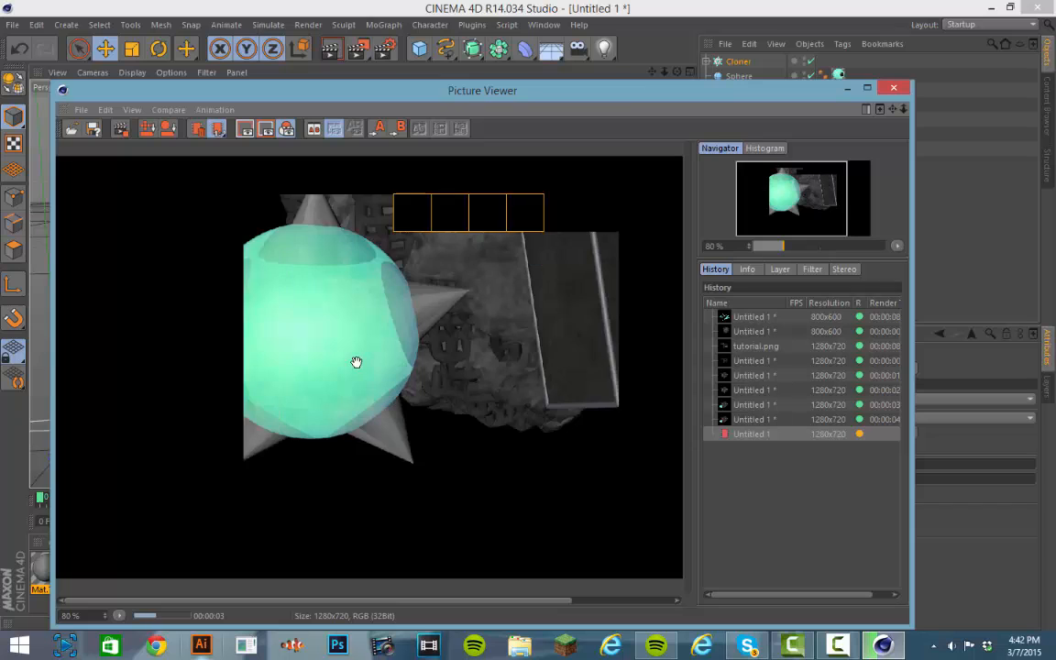
{"action": "scroll", "coordinate": [356, 359], "scroll_direction": "down", "scroll_amount": 1}
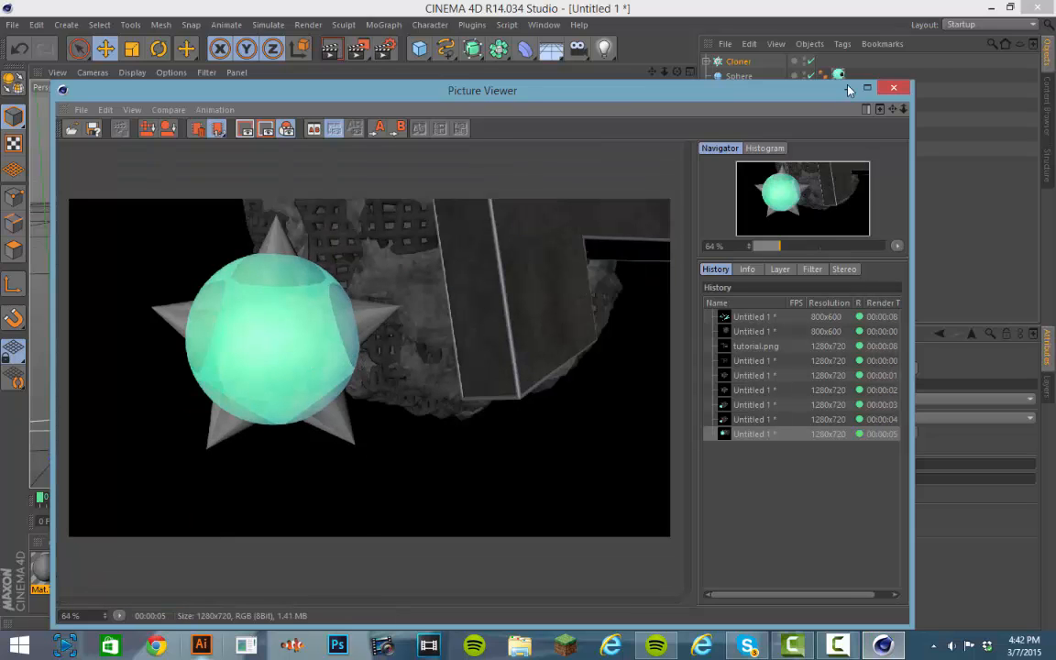
{"action": "left_click", "coordinate": [894, 89]}
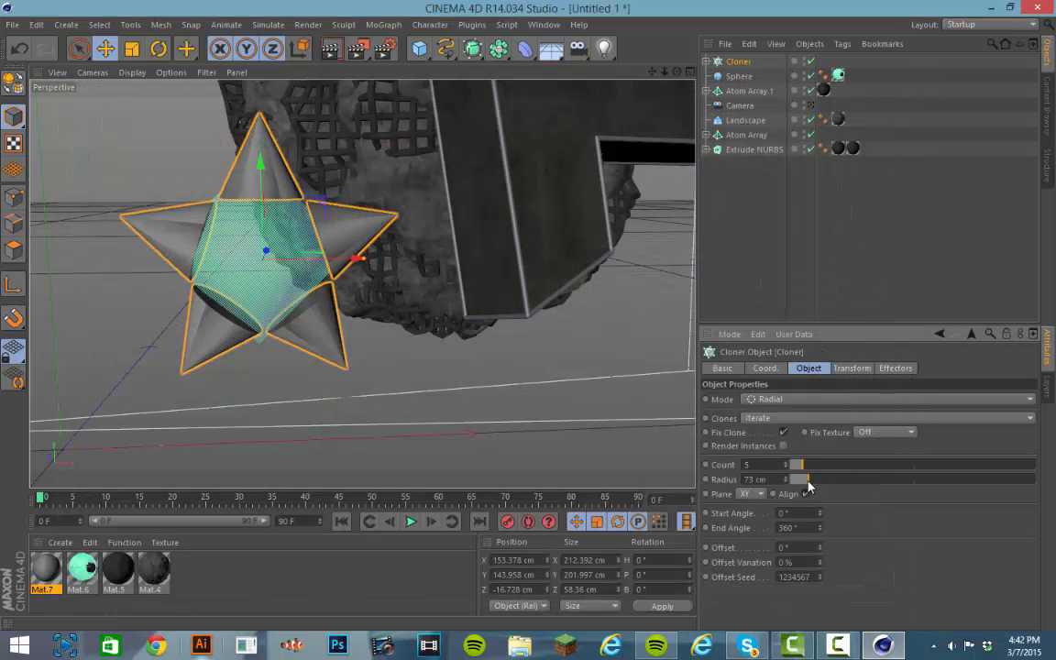
- Set the cloner's radius to 82 cm and render again without overwriting tutorial.png, closing the viewer
{"action": "left_click_drag", "start_coordinate": [808, 485], "coordinate": [811, 489]}
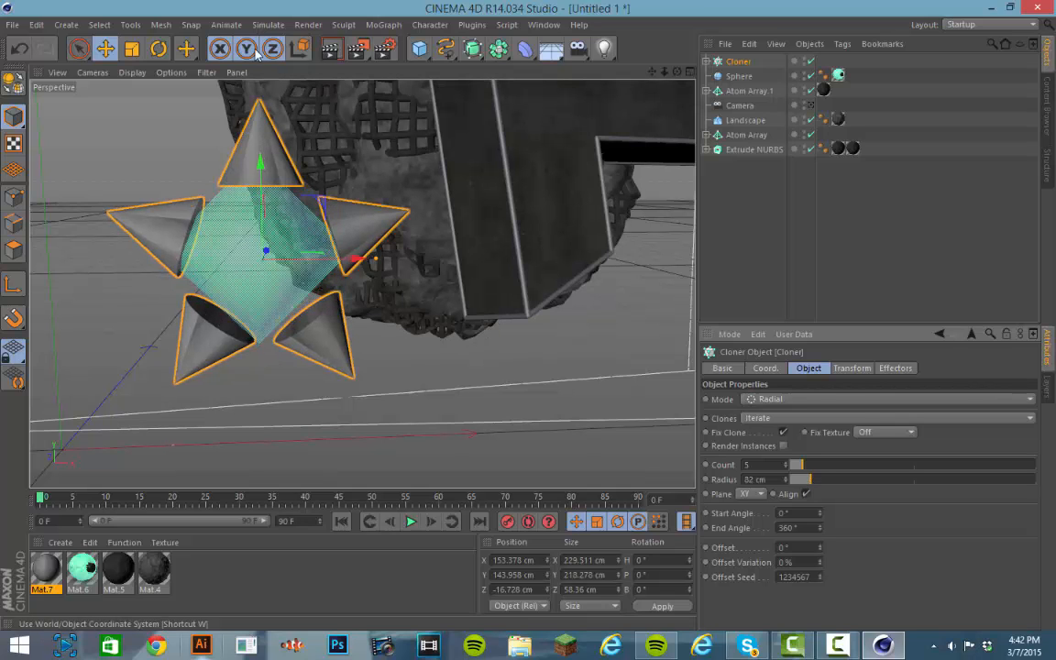
{"action": "left_click", "coordinate": [358, 50]}
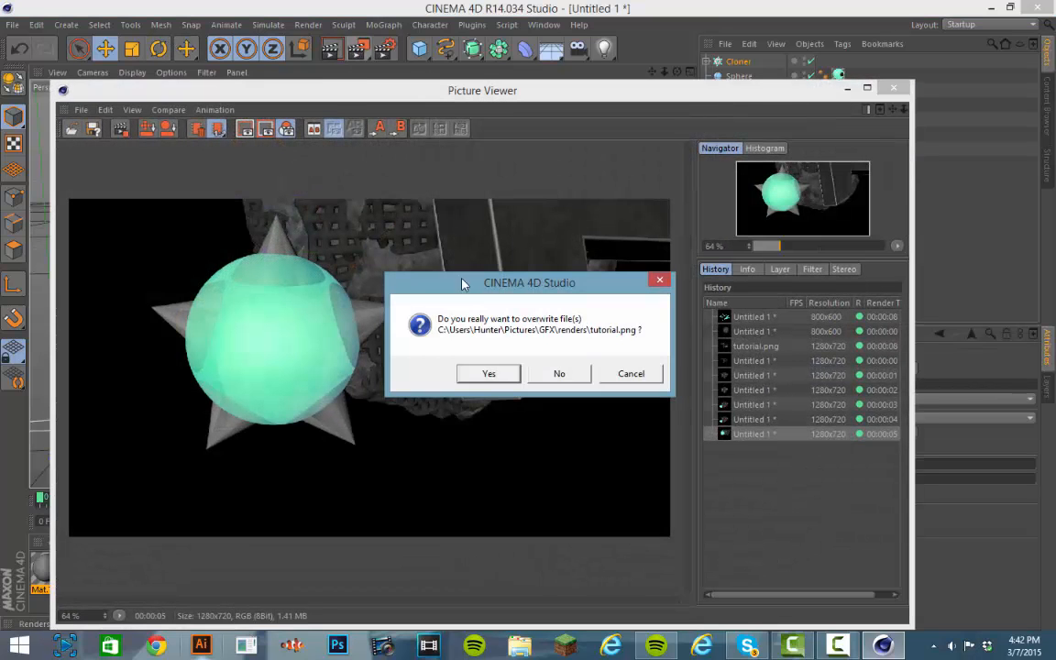
{"action": "left_click", "coordinate": [551, 375]}
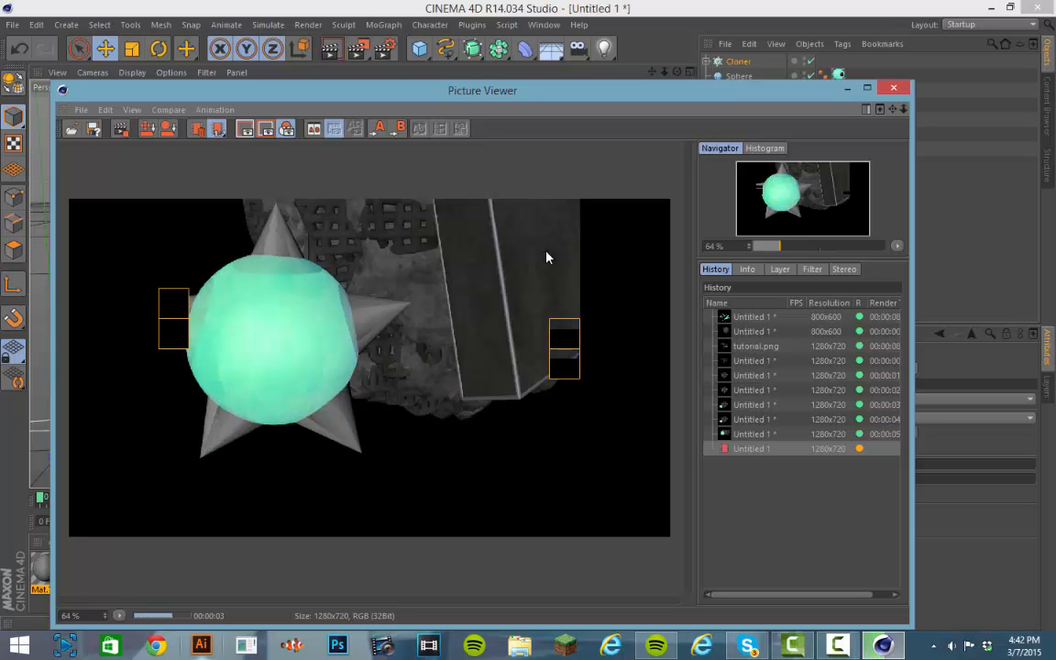
{"action": "left_click", "coordinate": [894, 88]}
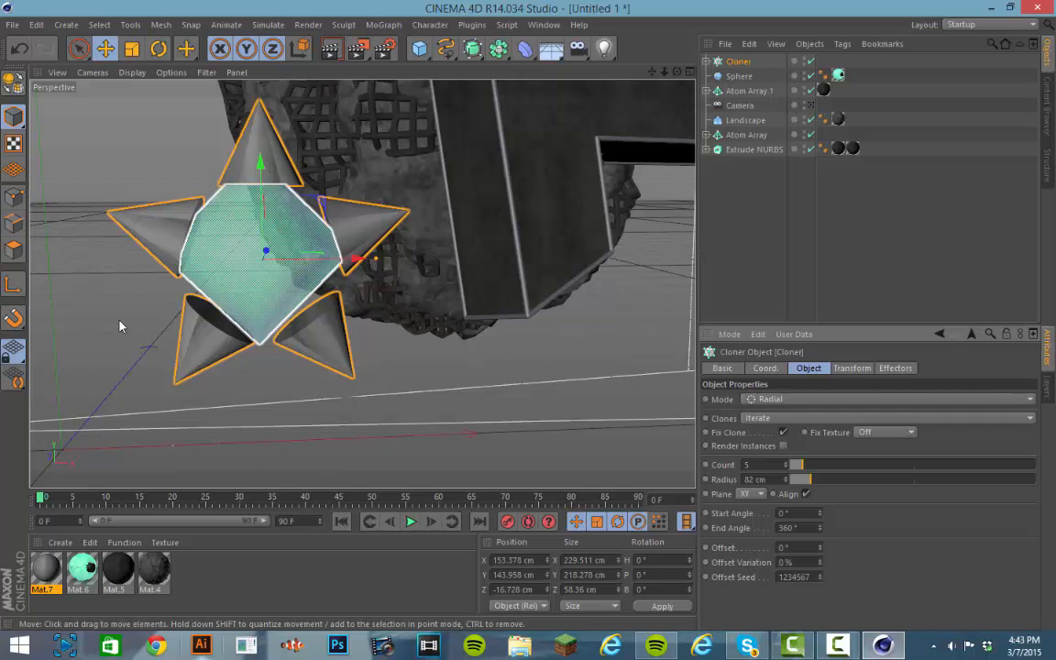
- Duplicate the cloner by rotating a copy to a heading of -90°, giving the sphere a second, perpendicular ring of cones
{"action": "left_click_drag", "start_coordinate": [119, 326], "coordinate": [247, 312], "text": "alt"}
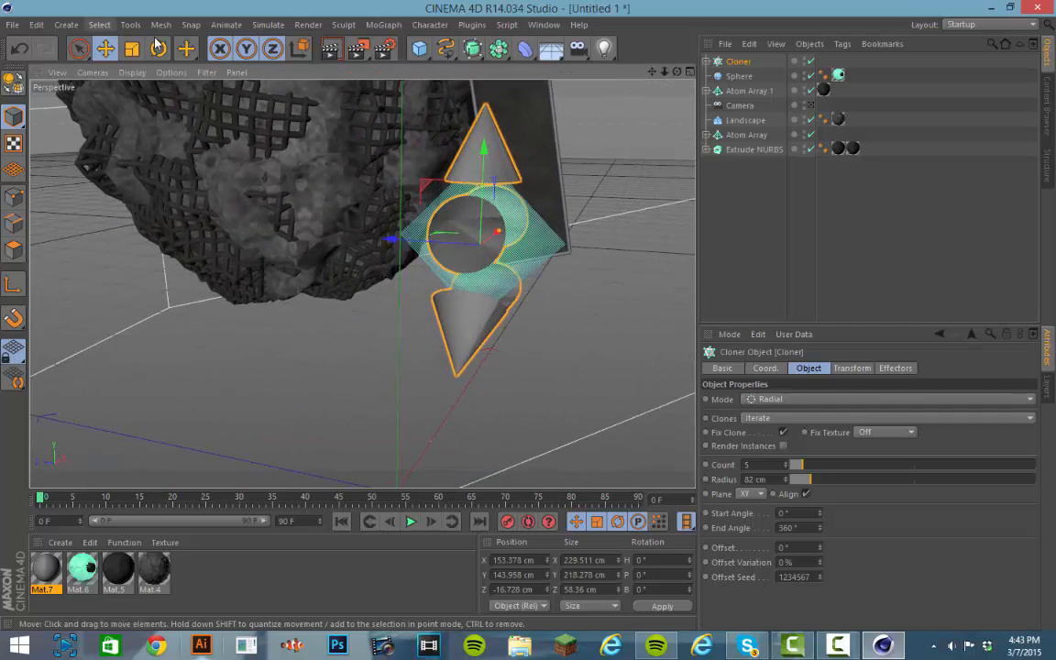
{"action": "left_click", "coordinate": [158, 47]}
{"action": "left_click_drag", "start_coordinate": [550, 311], "coordinate": [627, 320], "text": "alt"}
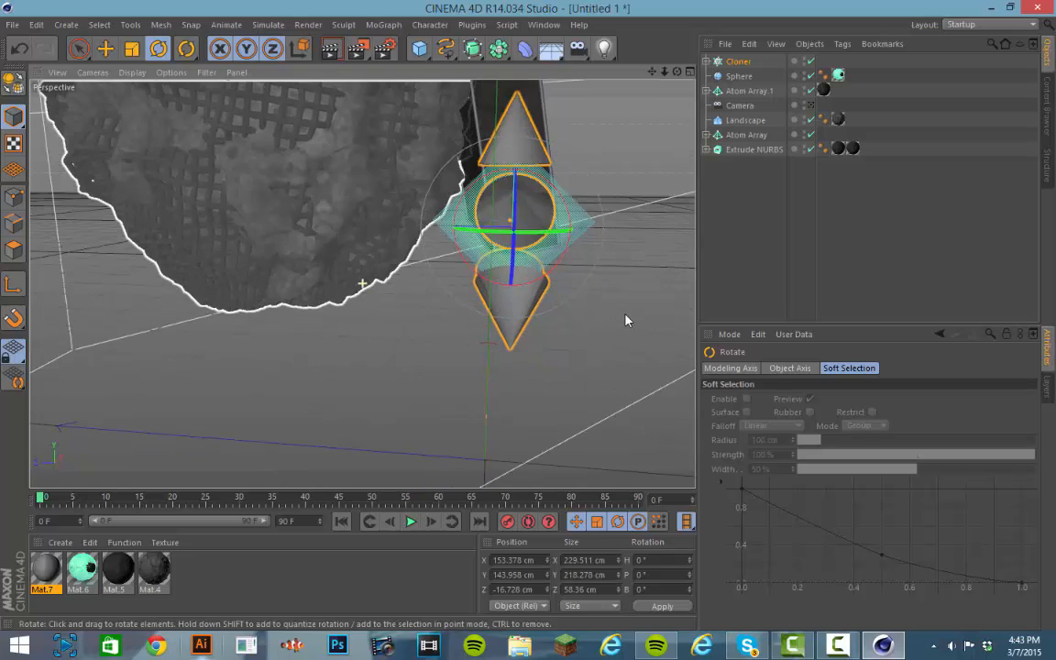
{"action": "left_click_drag", "start_coordinate": [557, 237], "coordinate": [406, 486]}
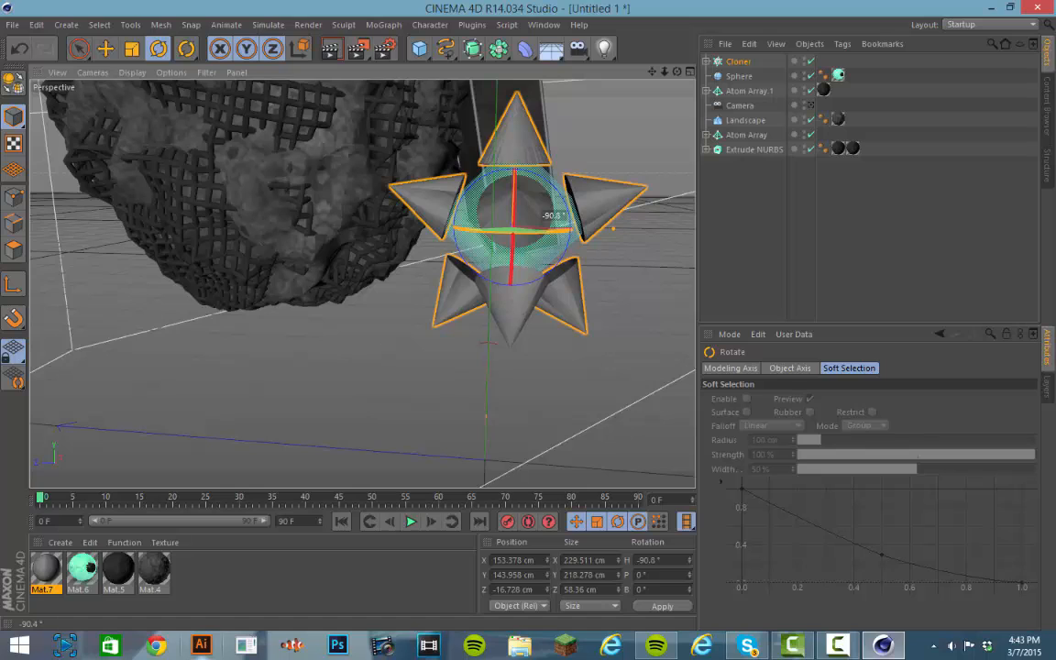
{"action": "left_click_drag", "start_coordinate": [406, 486], "coordinate": [408, 485]}
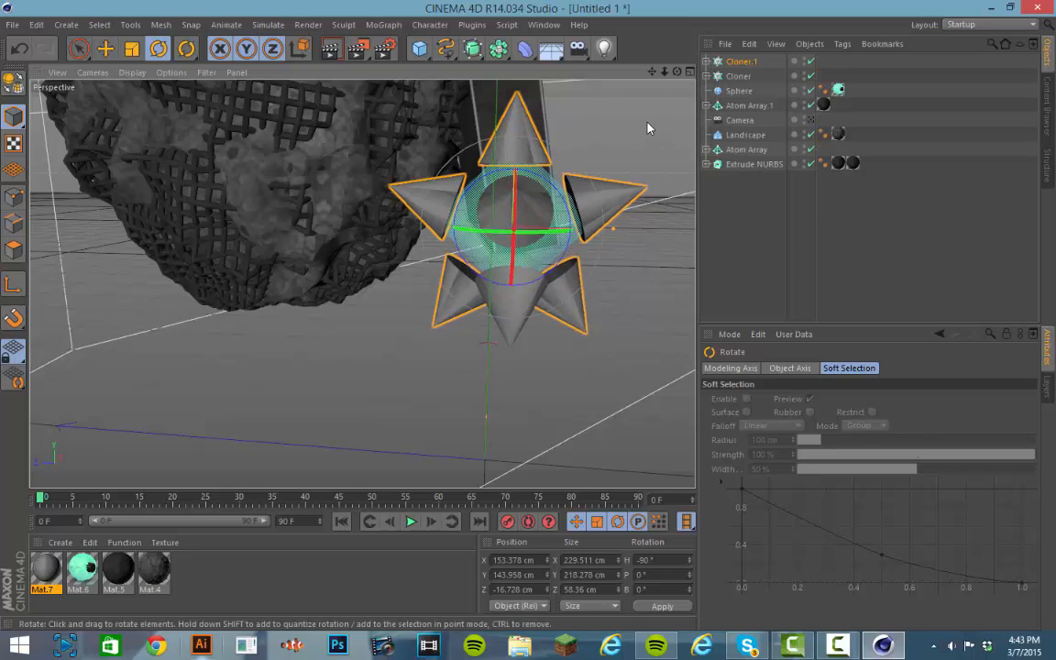
- Render the double-ringed spiked sphere from a new angle in the Picture Viewer without overwriting tutorial.png, and close the viewer
{"action": "left_click_drag", "start_coordinate": [648, 128], "coordinate": [459, 142], "text": "alt"}
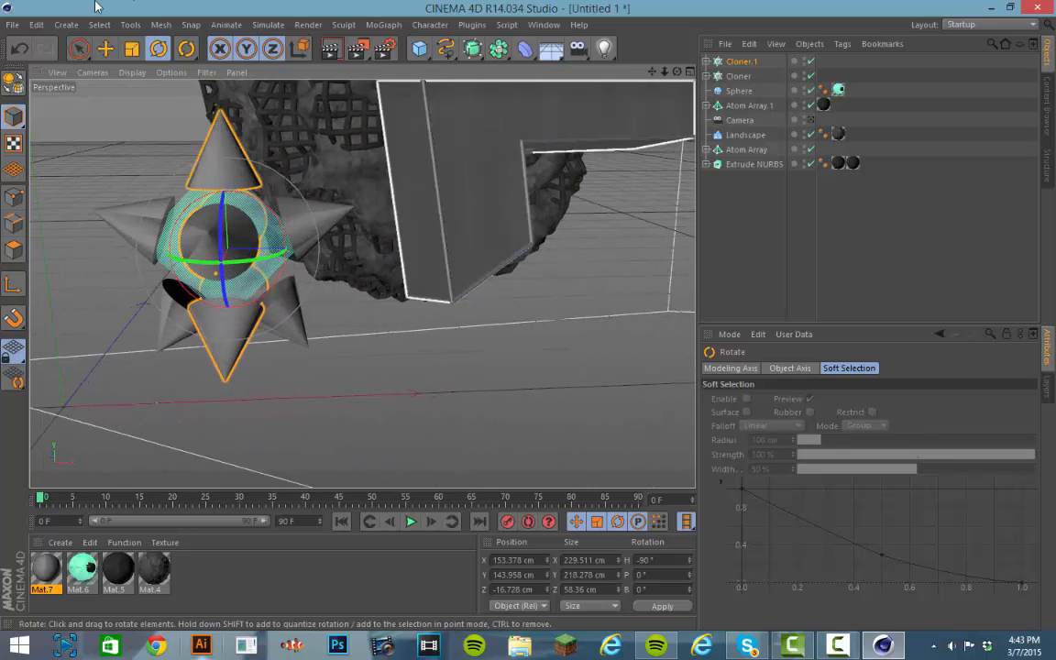
{"action": "left_click", "coordinate": [361, 53]}
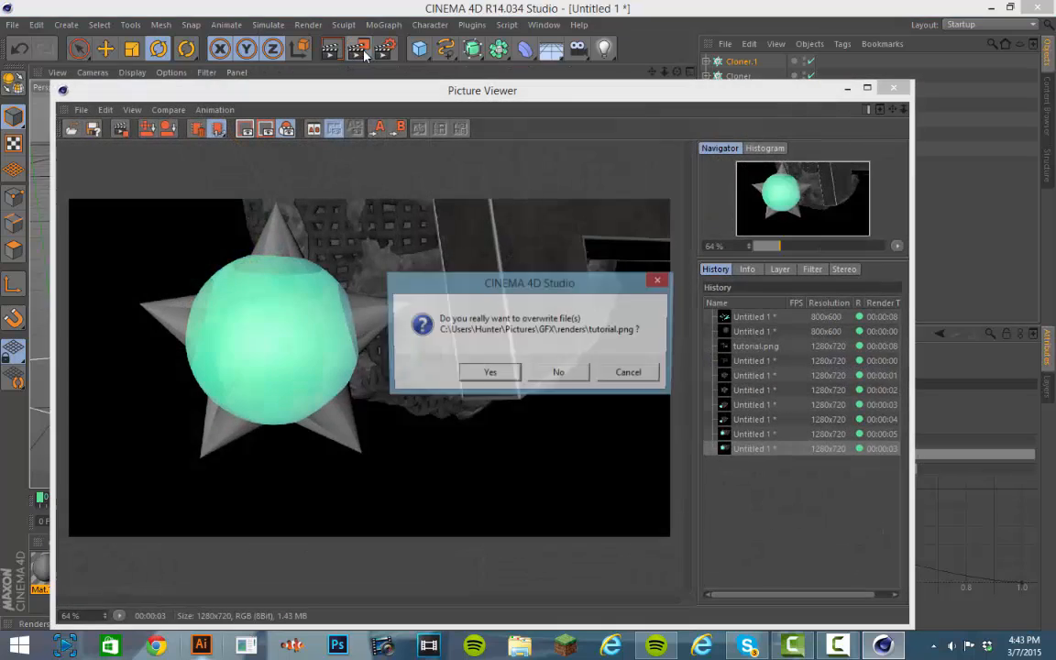
{"action": "left_click", "coordinate": [559, 371]}
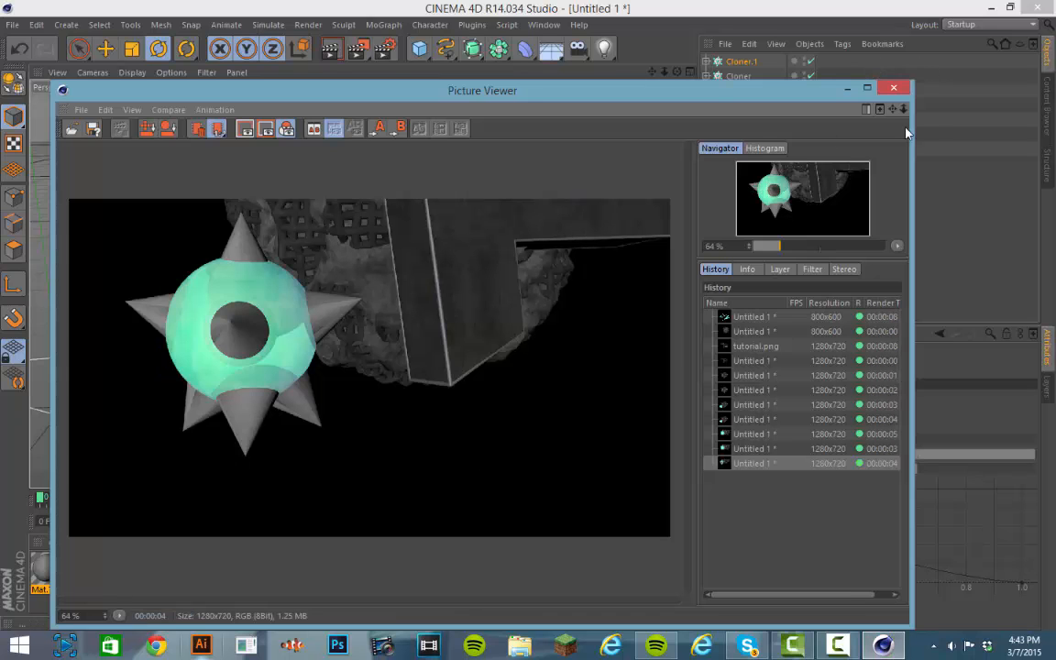
{"action": "left_click", "coordinate": [906, 89]}
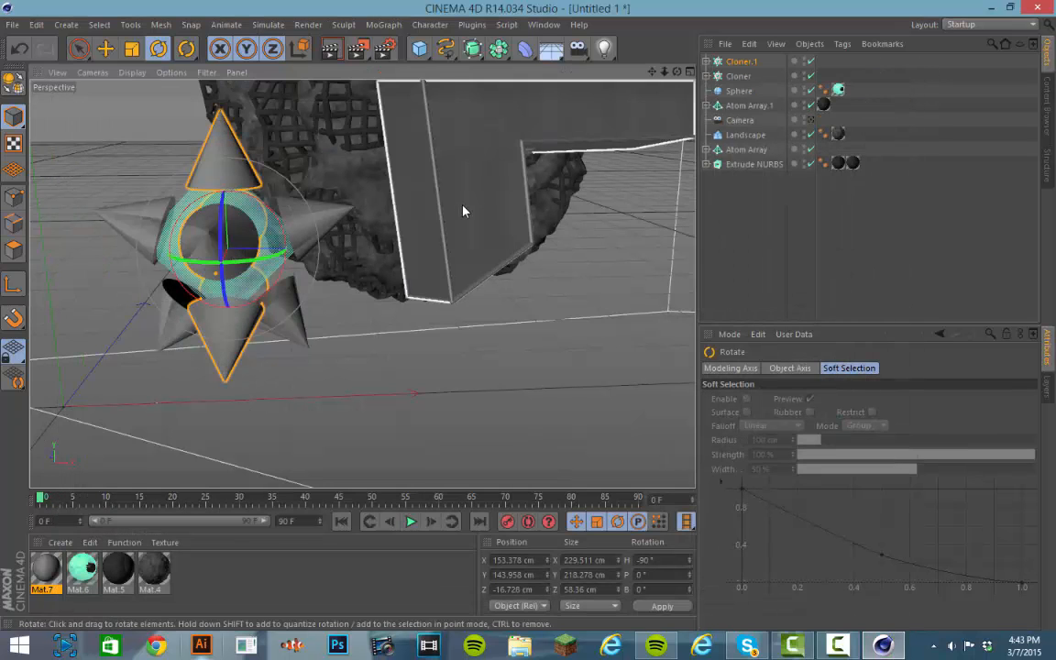
- Return to the scene camera's view and group both cloners and the sphere under one null
{"action": "left_click", "coordinate": [811, 121]}
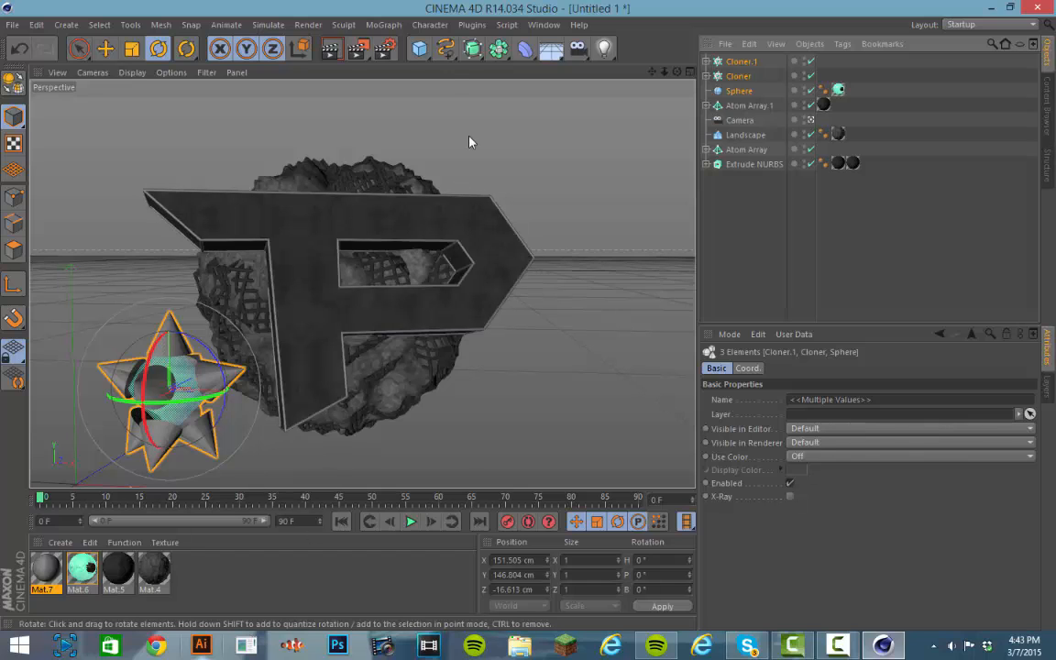
{"action": "left_click", "coordinate": [748, 64]}
{"action": "left_click", "coordinate": [746, 93], "text": "shift"}
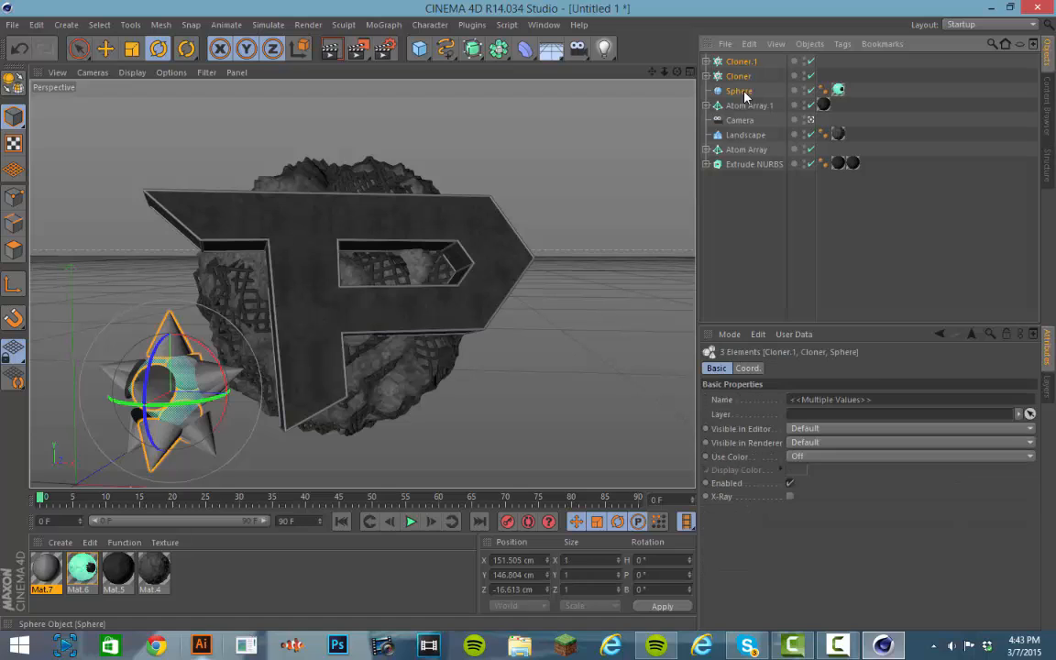
{"action": "right_click", "coordinate": [752, 82]}
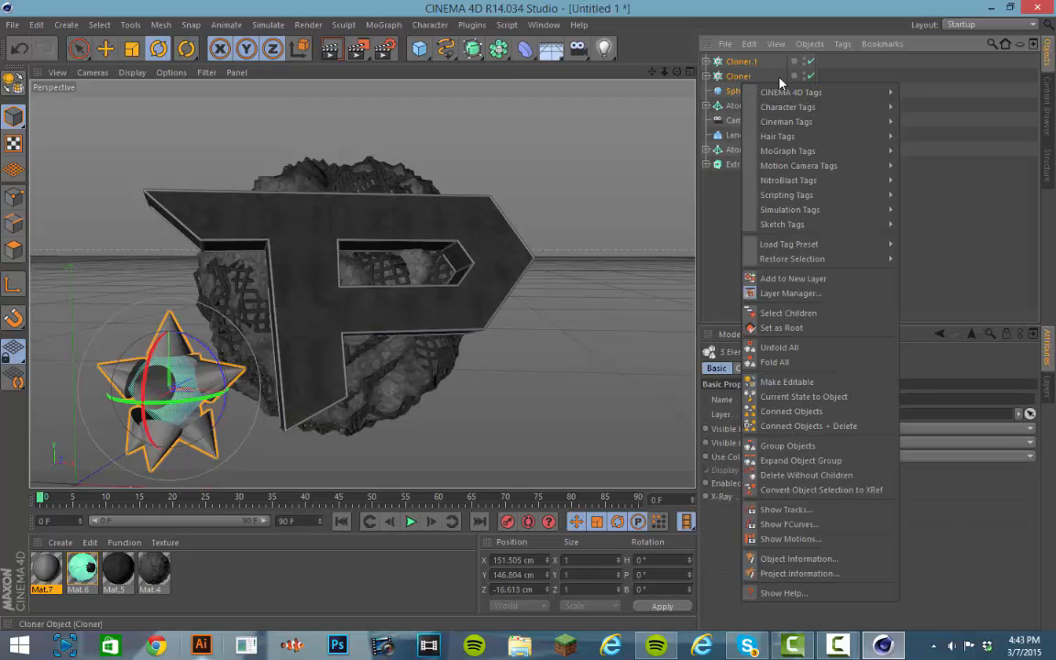
{"action": "left_click", "coordinate": [796, 447]}
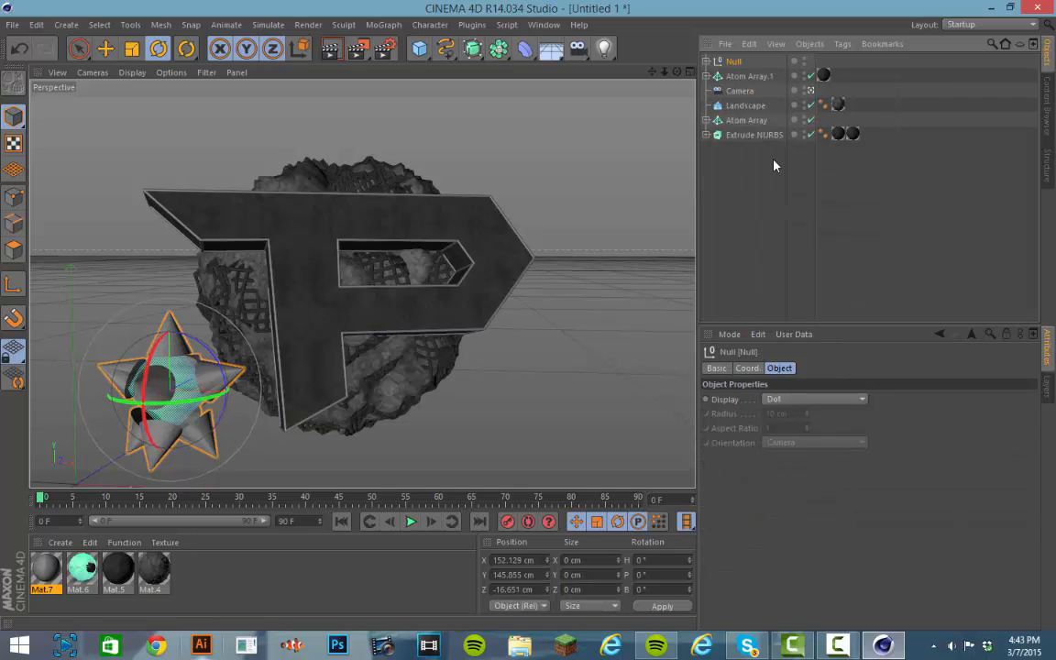
{"action": "left_click", "coordinate": [706, 61]}
{"action": "left_click", "coordinate": [706, 61]}
{"action": "left_click", "coordinate": [706, 61]}
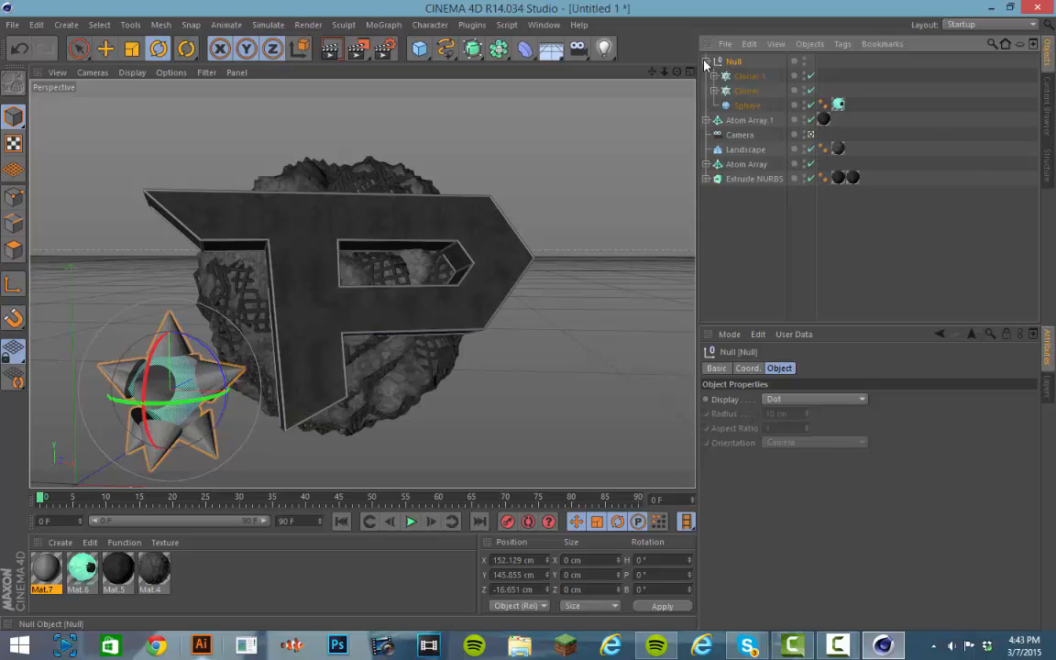
{"action": "left_click", "coordinate": [706, 61]}
- Scale the spiked-sphere group down to about half its size and render it without overwriting tutorial.png, closing the viewer
{"action": "key", "text": "t"}
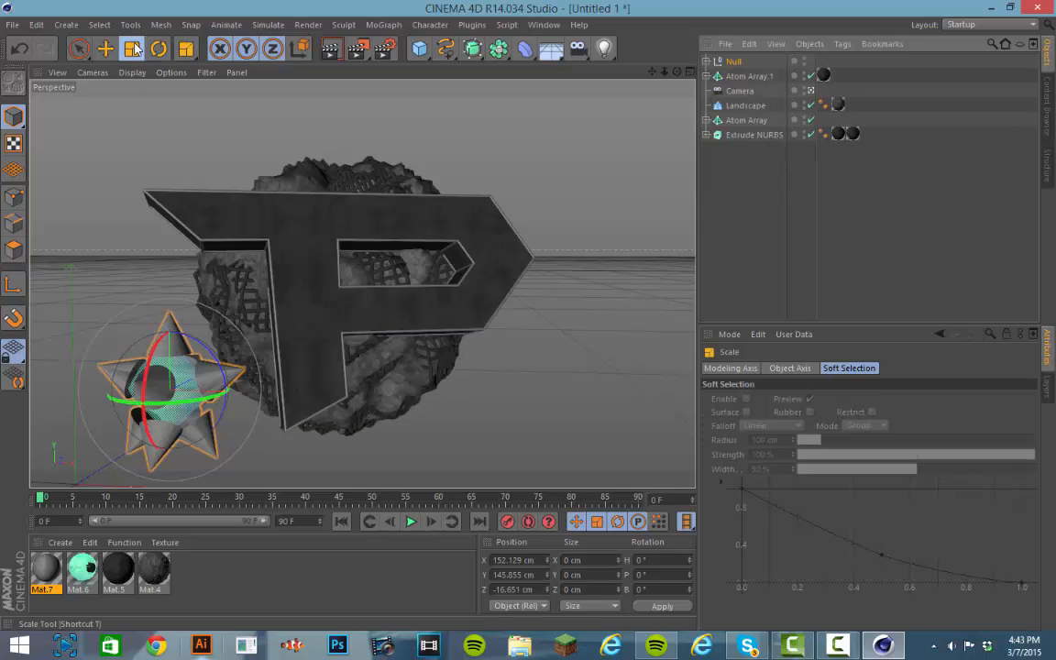
{"action": "left_click_drag", "start_coordinate": [225, 338], "coordinate": [166, 338]}
{"action": "left_click", "coordinate": [360, 47]}
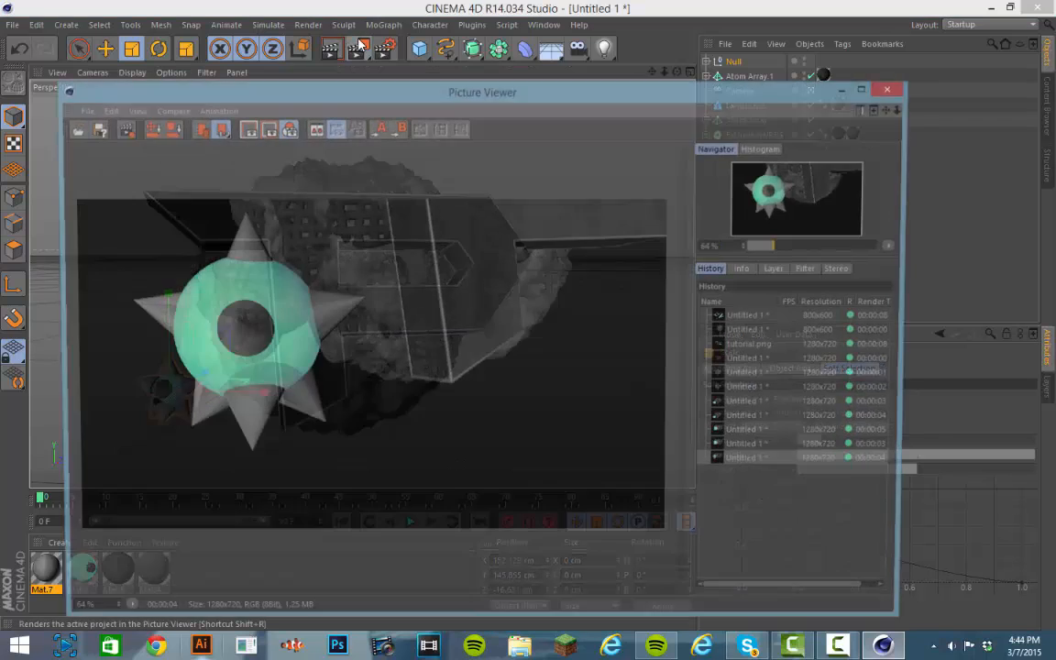
{"action": "left_click", "coordinate": [566, 371]}
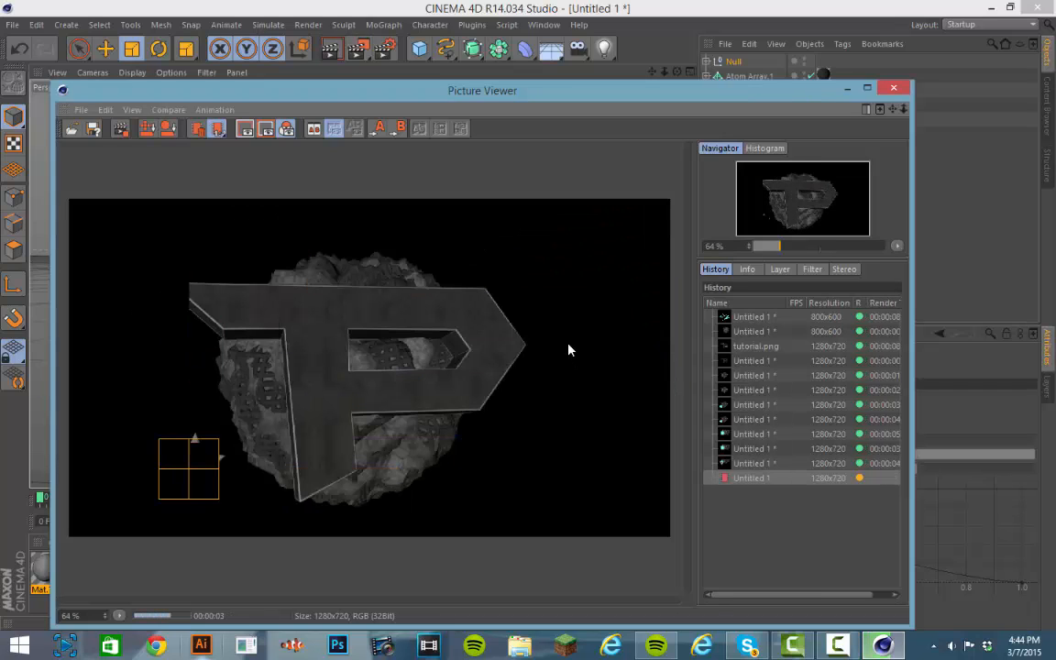
{"action": "left_click", "coordinate": [894, 90]}
- Move the spiked-sphere group to the logo's lower-left corner and place copies at its upper-right, lower-right and upper-left corners
{"action": "left_click", "coordinate": [104, 50]}
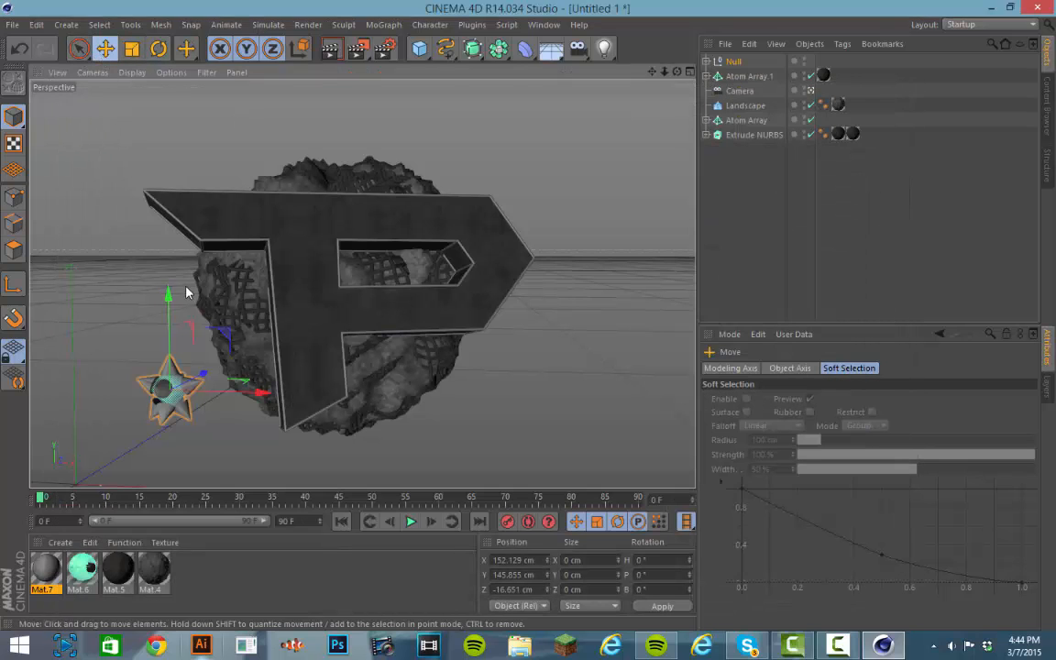
{"action": "left_click_drag", "start_coordinate": [168, 298], "coordinate": [168, 267]}
{"action": "left_click_drag", "start_coordinate": [273, 379], "coordinate": [427, 200]}
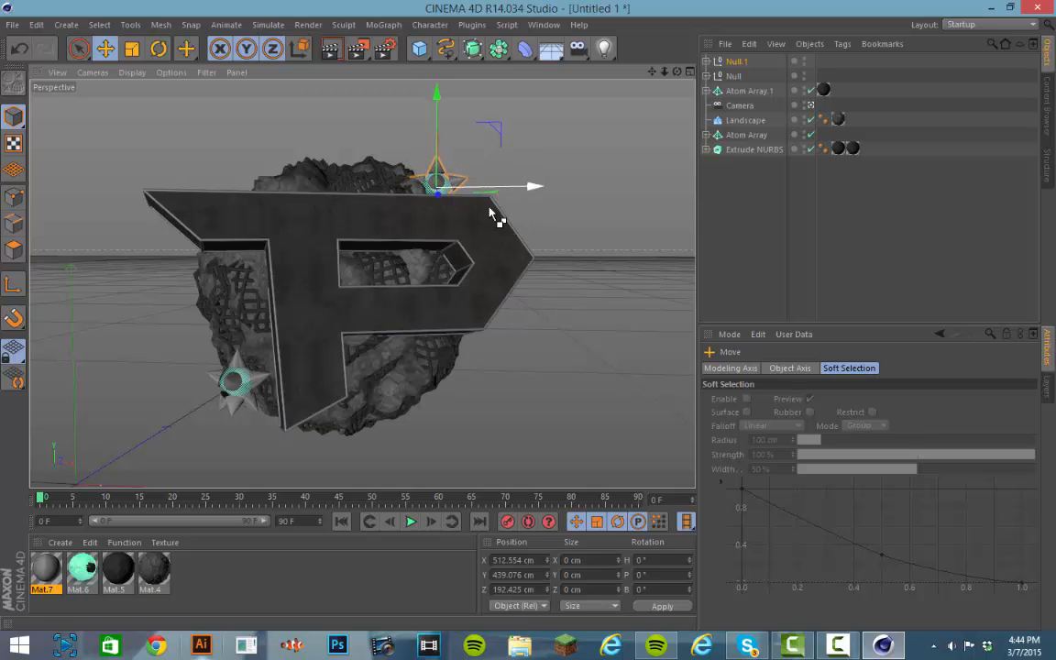
{"action": "left_click_drag", "start_coordinate": [493, 217], "coordinate": [301, 348]}
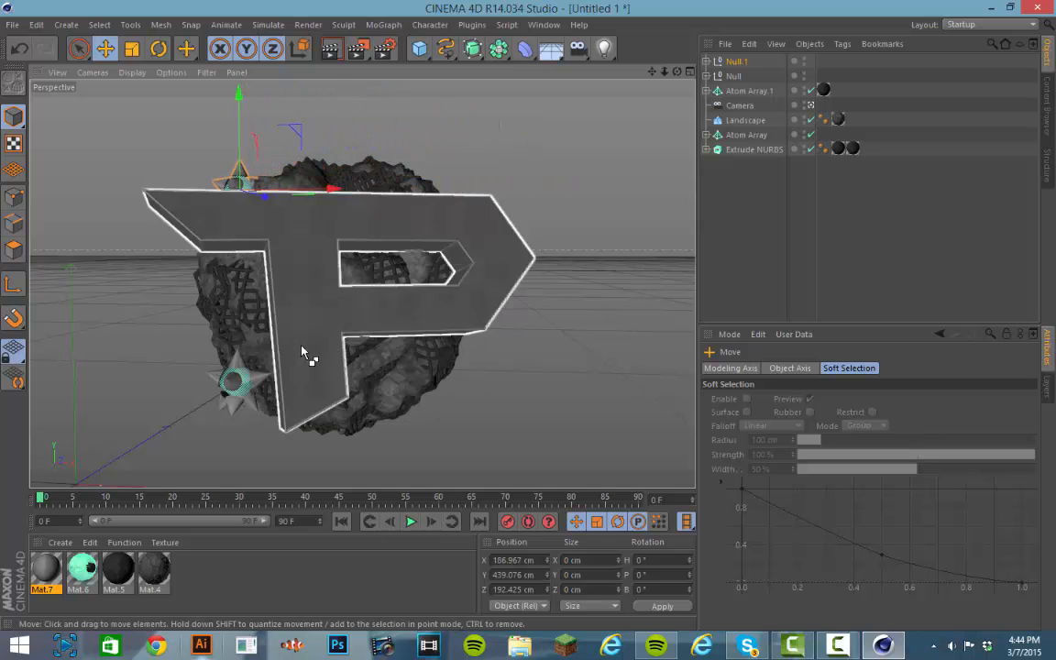
{"action": "key", "text": "ctrl+z"}
{"action": "left_click_drag", "start_coordinate": [509, 207], "coordinate": [293, 162], "text": "ctrl"}
- Render the logo with its four spiked spheres in the Picture Viewer without overwriting tutorial.png, and close the viewer
{"action": "left_click", "coordinate": [359, 50]}
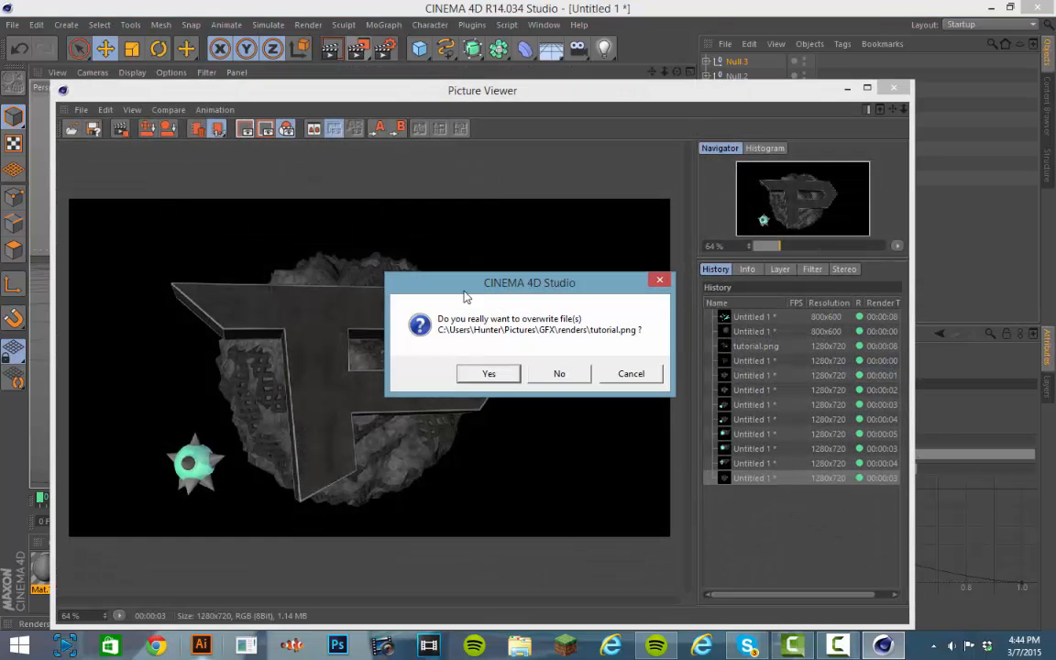
{"action": "left_click", "coordinate": [559, 374]}
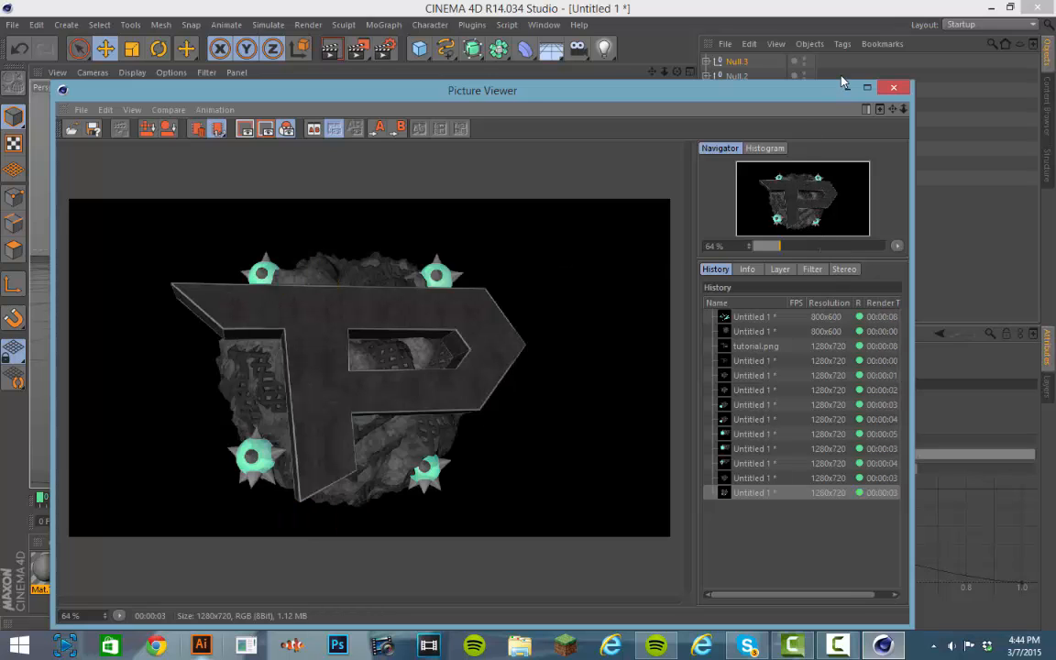
{"action": "left_click", "coordinate": [896, 89]}
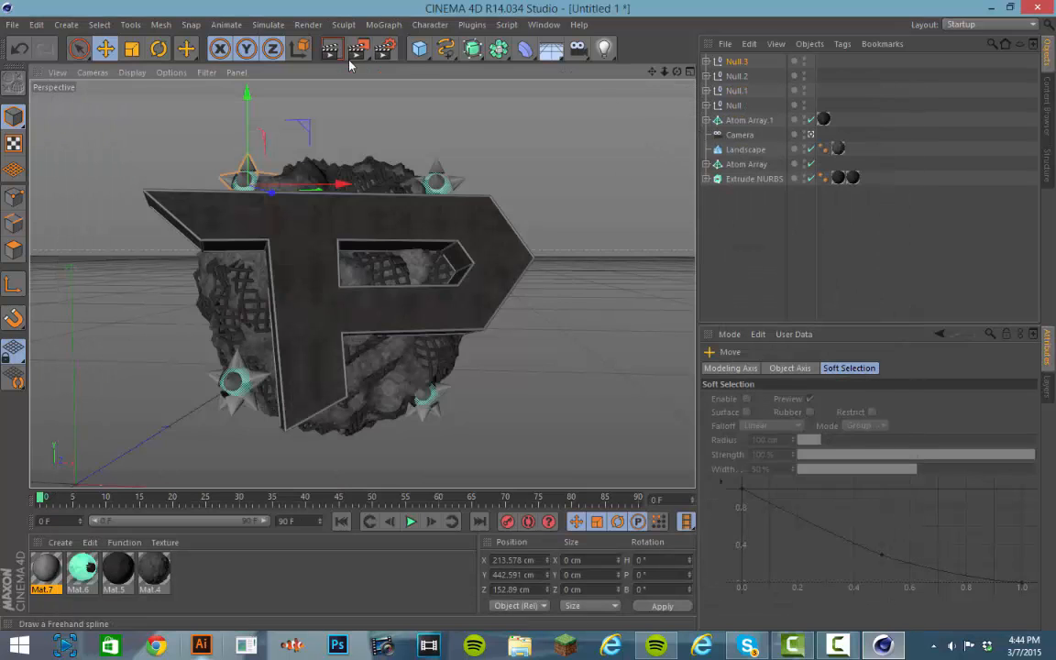
- Add a cone primitive and move it to the empty area at the lower left of the logo
{"action": "left_click", "coordinate": [421, 53]}
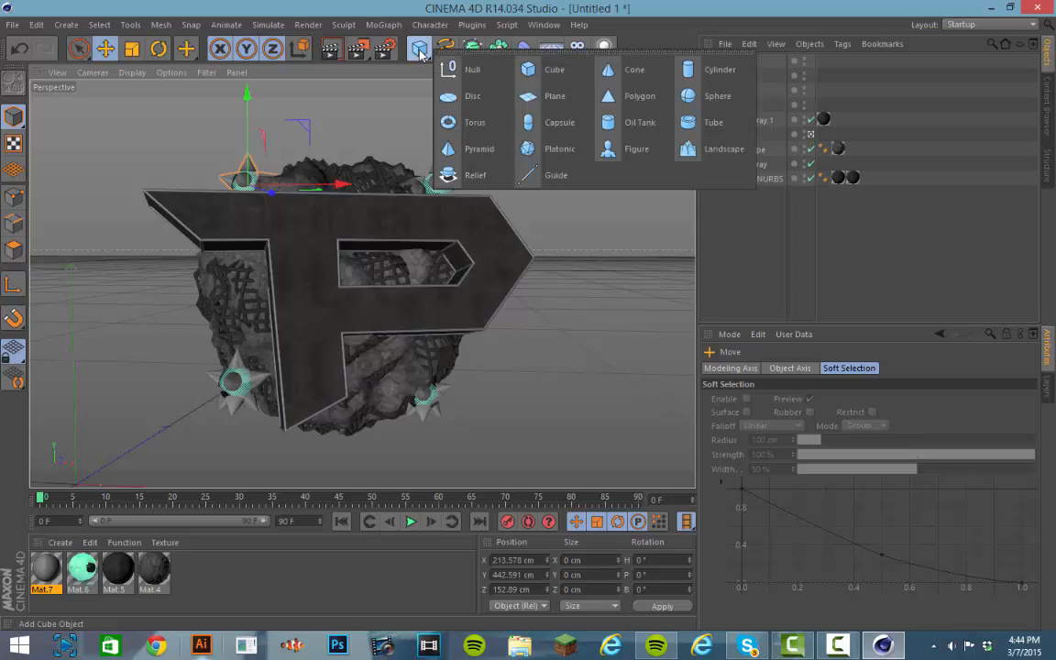
{"action": "left_click", "coordinate": [634, 70]}
{"action": "left_click_drag", "start_coordinate": [73, 386], "coordinate": [128, 345]}
{"action": "left_click_drag", "start_coordinate": [165, 403], "coordinate": [220, 394]}
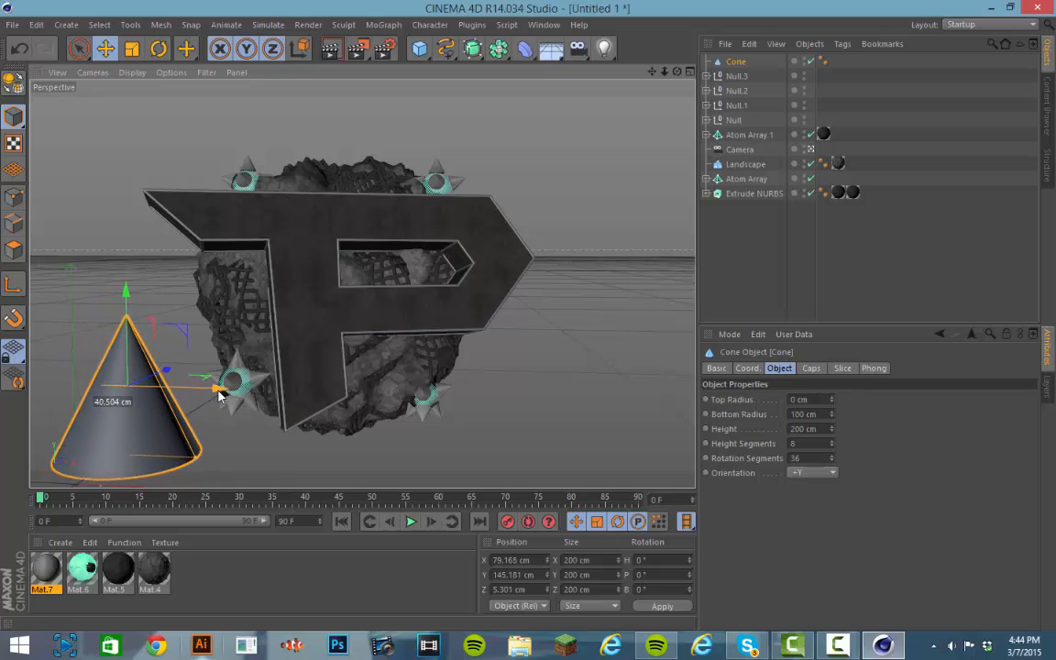
- Set the cone's height segments and rotation segments to 4 to give it a four-sided pyramid shape
{"action": "left_click", "coordinate": [716, 368]}
{"action": "left_click", "coordinate": [812, 369]}
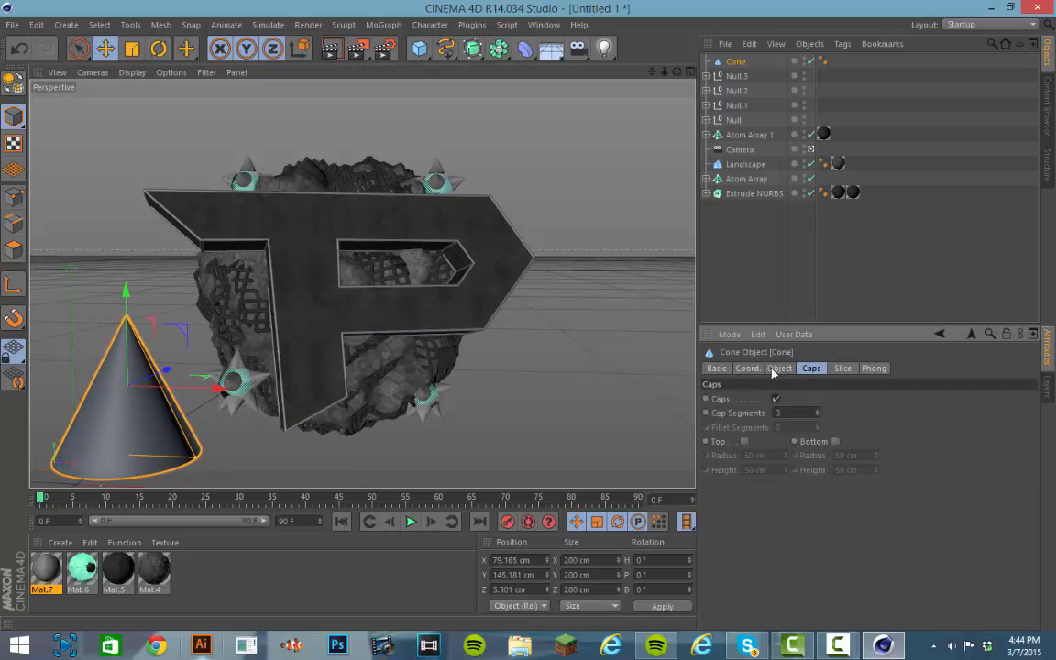
{"action": "left_click", "coordinate": [776, 369]}
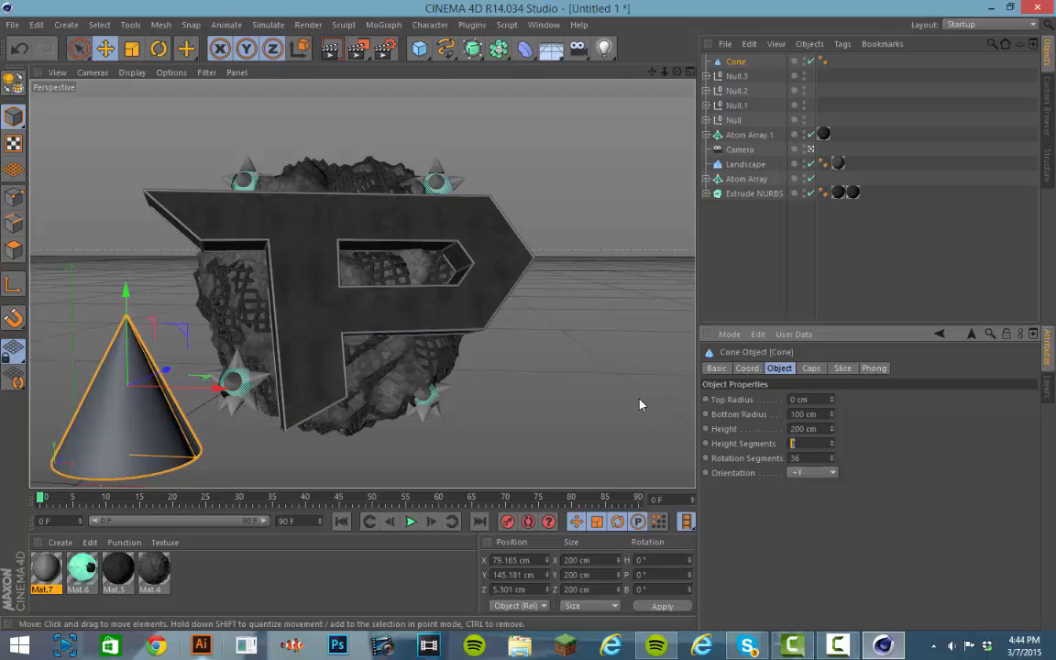
{"action": "type", "text": "4"}
{"action": "left_click", "coordinate": [577, 423]}
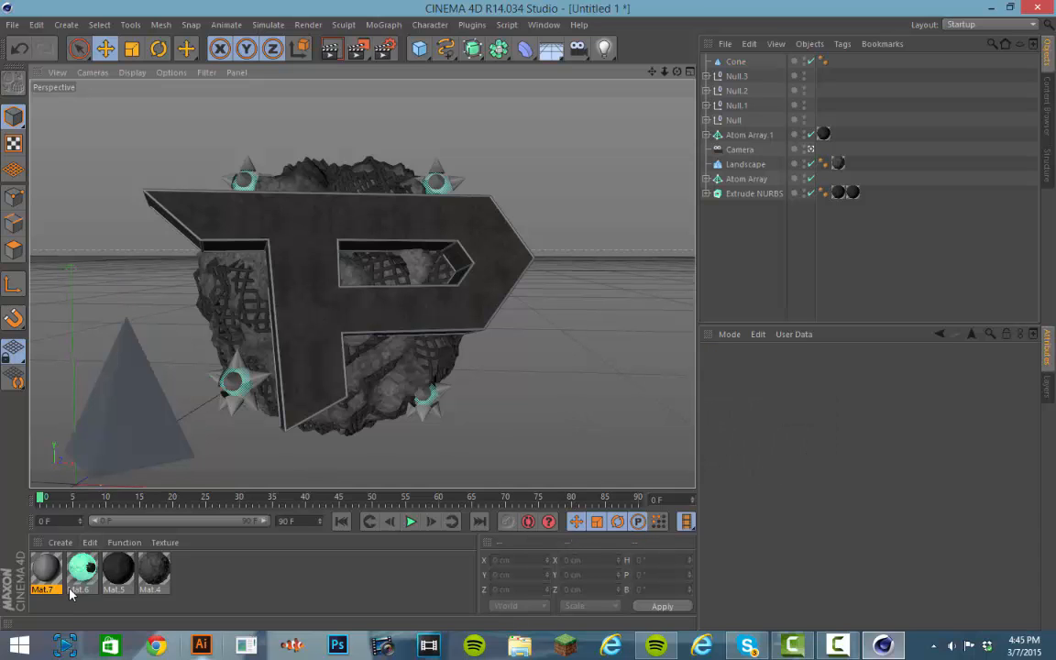
- Apply the green Mat.6 material to the cone and render without overwriting tutorial.png, closing the viewer
{"action": "left_click_drag", "start_coordinate": [70, 595], "coordinate": [139, 424]}
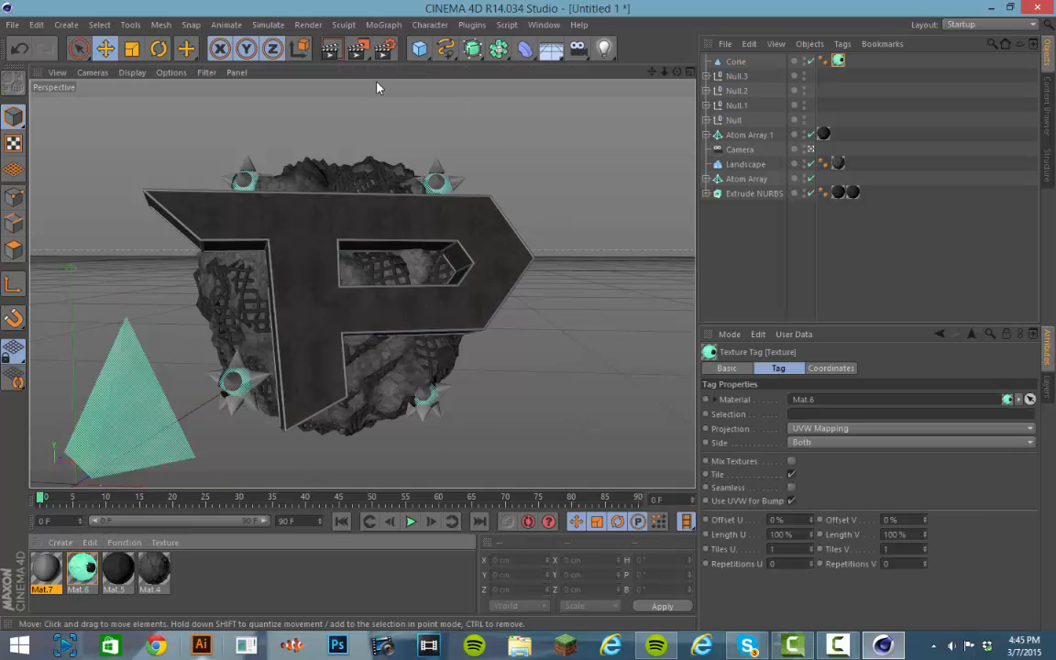
{"action": "left_click", "coordinate": [358, 47]}
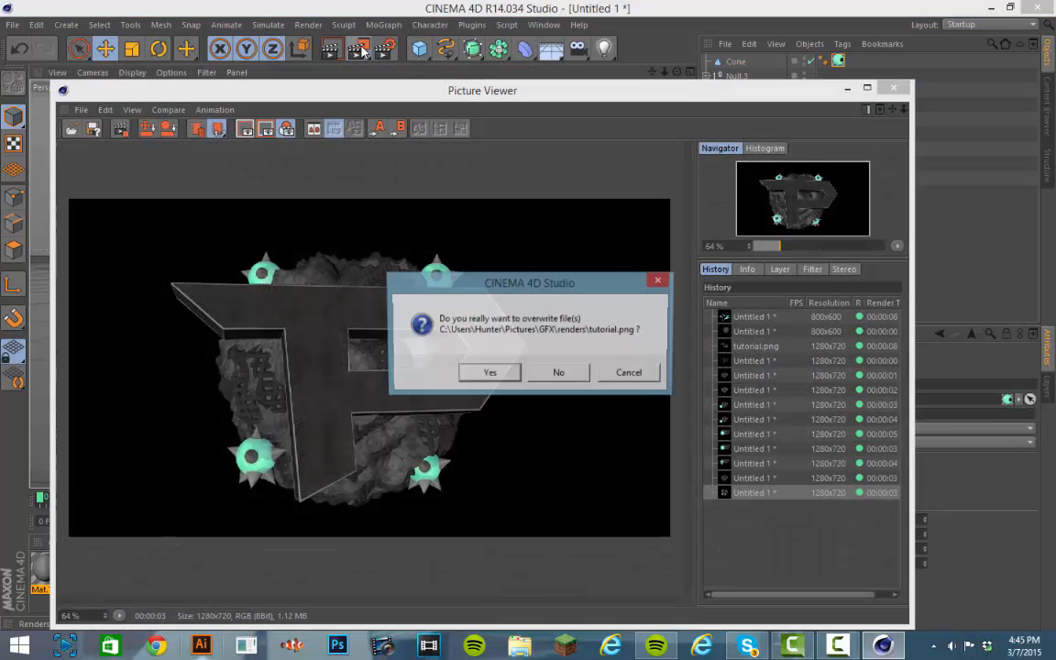
{"action": "left_click", "coordinate": [551, 376]}
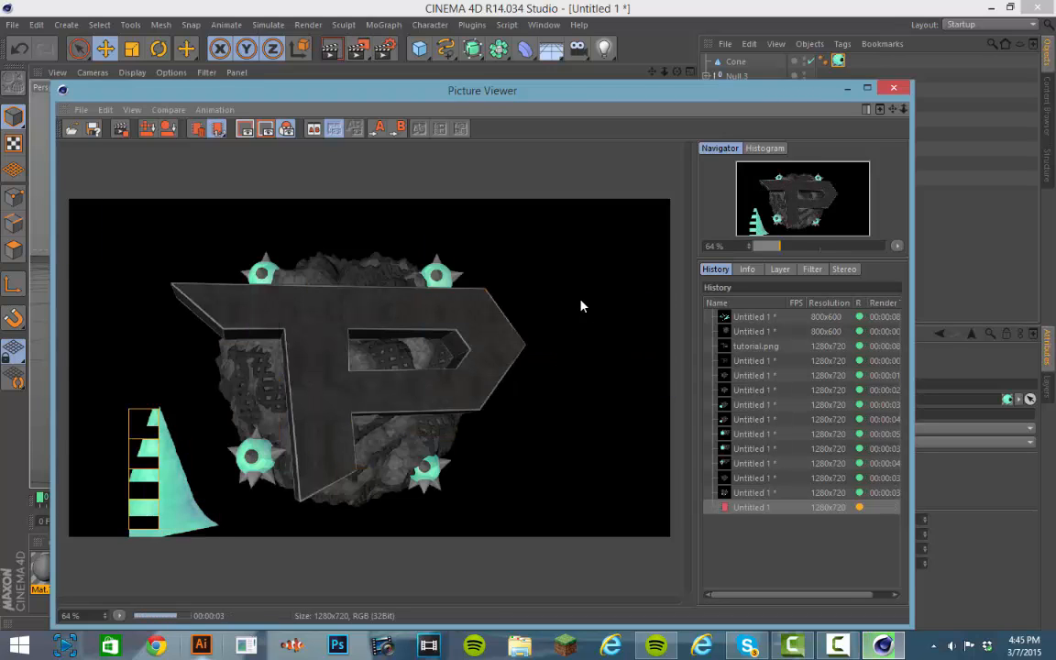
{"action": "left_click", "coordinate": [891, 89]}
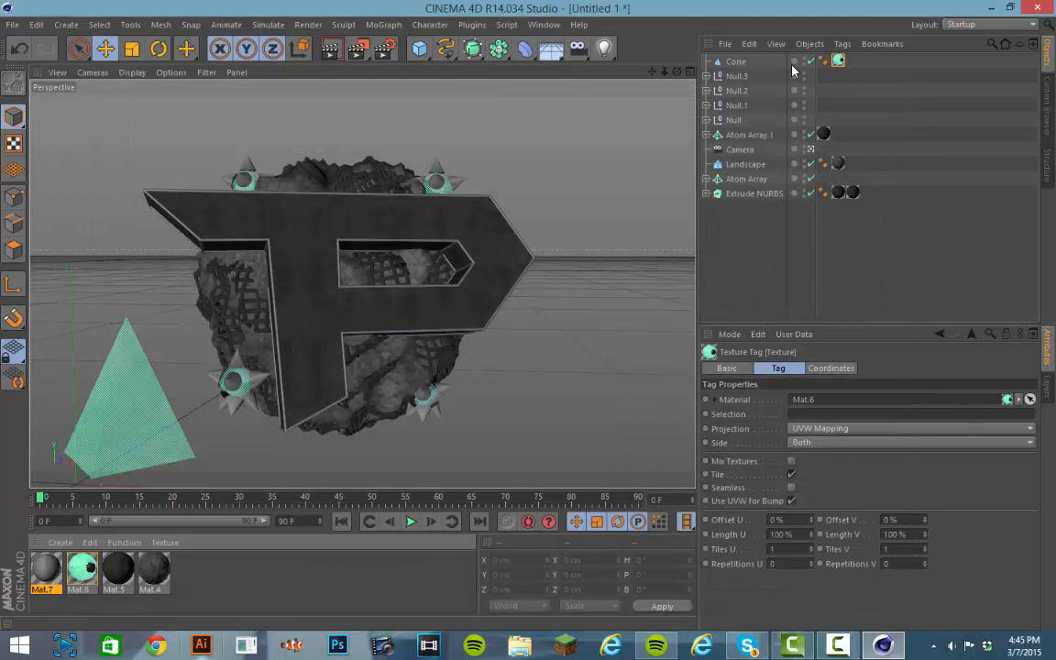
- Set the cone's height to 308 cm and its bottom radius to 54 cm to make a slim spike
{"action": "left_click", "coordinate": [739, 61]}
{"action": "left_click_drag", "start_coordinate": [832, 429], "coordinate": [833, 353]}
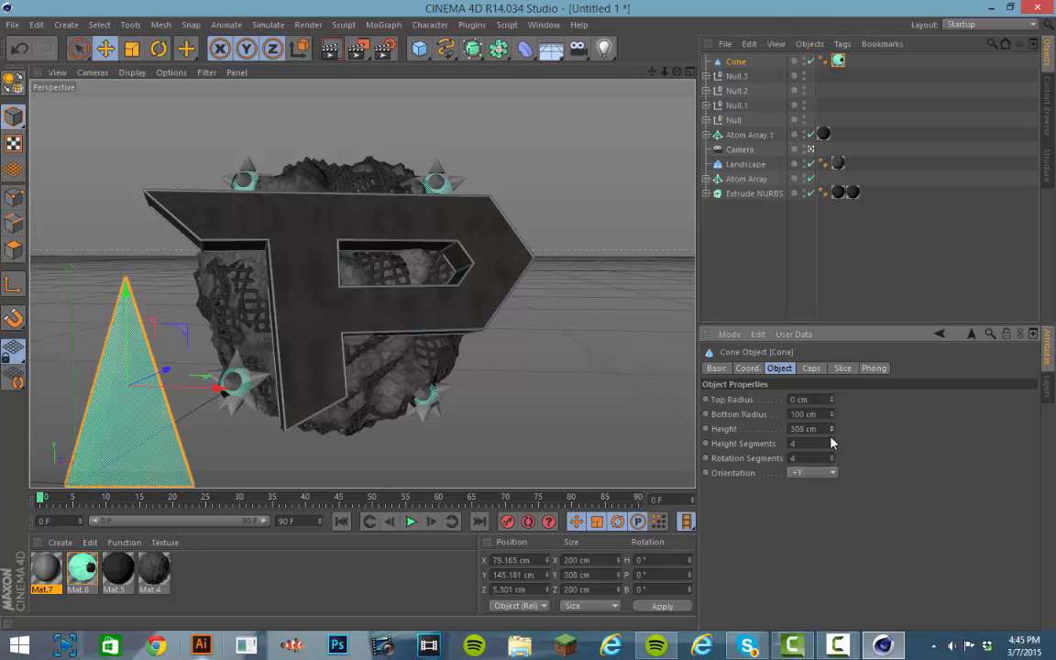
{"action": "mouse_move", "coordinate": [833, 414]}
{"action": "left_mouse_down"}
{"action": "mouse_move", "coordinate": [834, 453]}
{"action": "mouse_move", "coordinate": [835, 415]}
{"action": "left_mouse_up"}
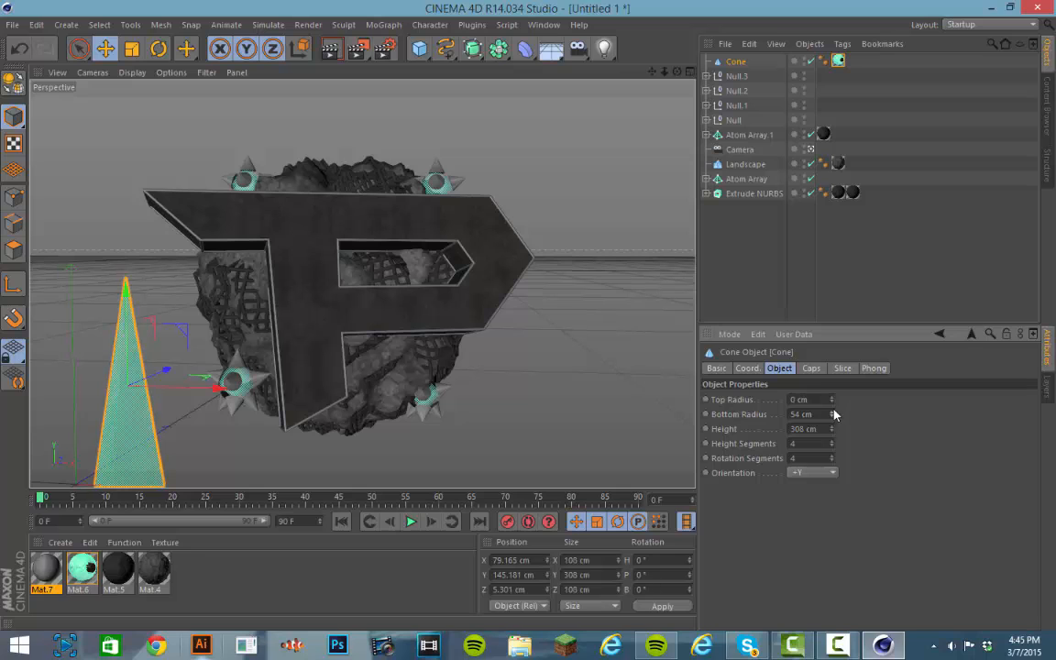
- Render the scene with the slimmer spike without overwriting tutorial.png, and close the Picture Viewer
{"action": "left_click", "coordinate": [382, 52]}
{"action": "left_click", "coordinate": [580, 376]}
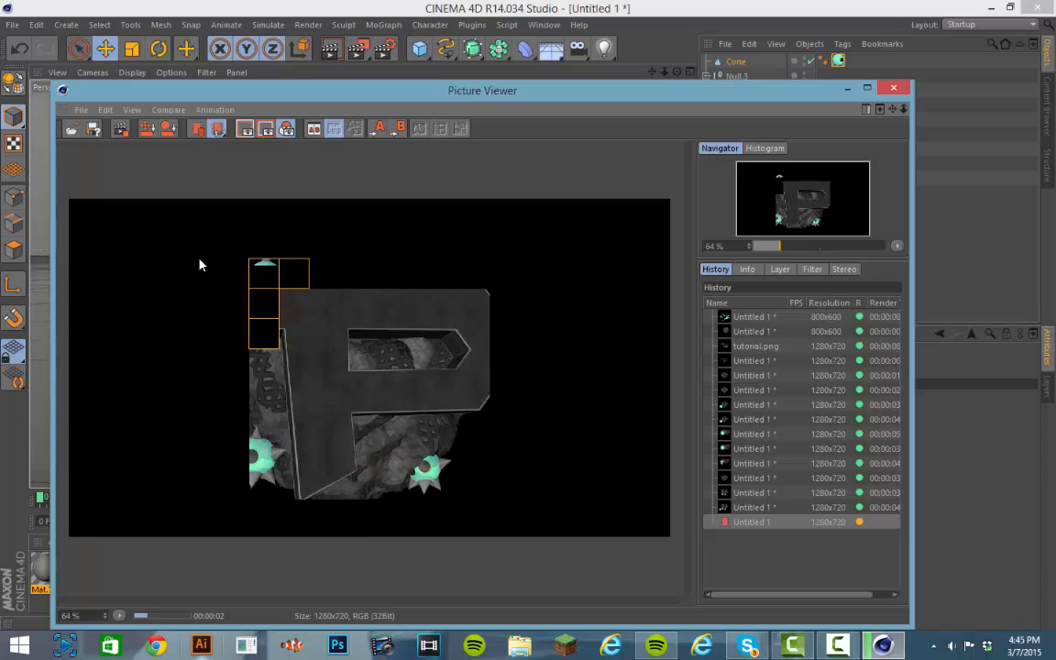
{"action": "left_click", "coordinate": [894, 88]}
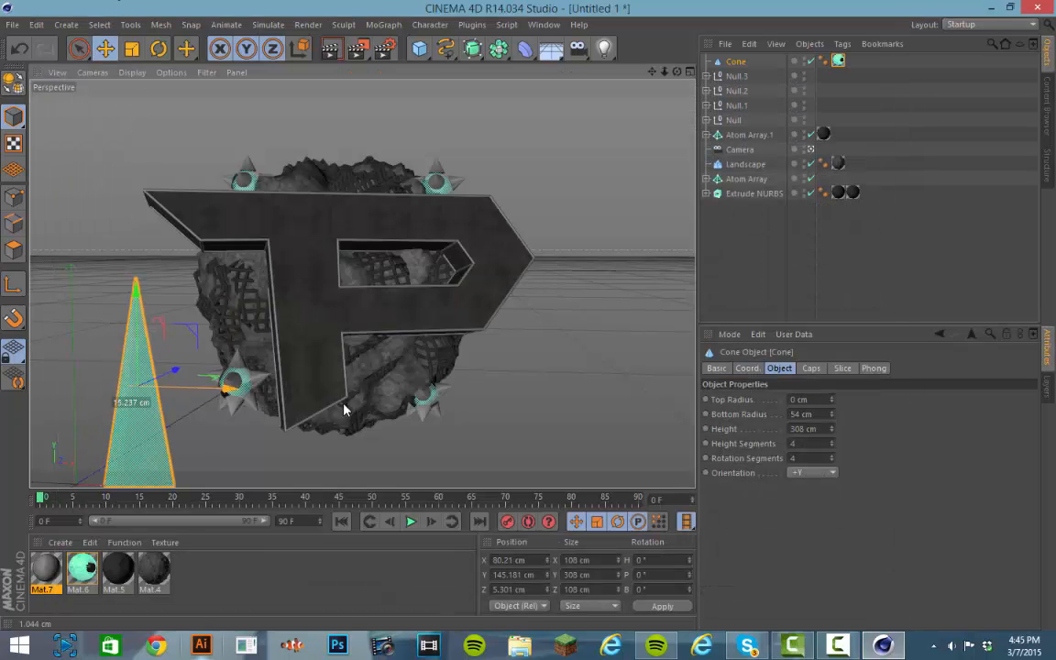
- Move the spike behind the logo's upper edge and rotate it to about H 45°, P 56°, B 12°, pointing to the upper right
{"action": "left_click_drag", "start_coordinate": [344, 409], "coordinate": [360, 153]}
{"action": "left_click", "coordinate": [158, 49]}
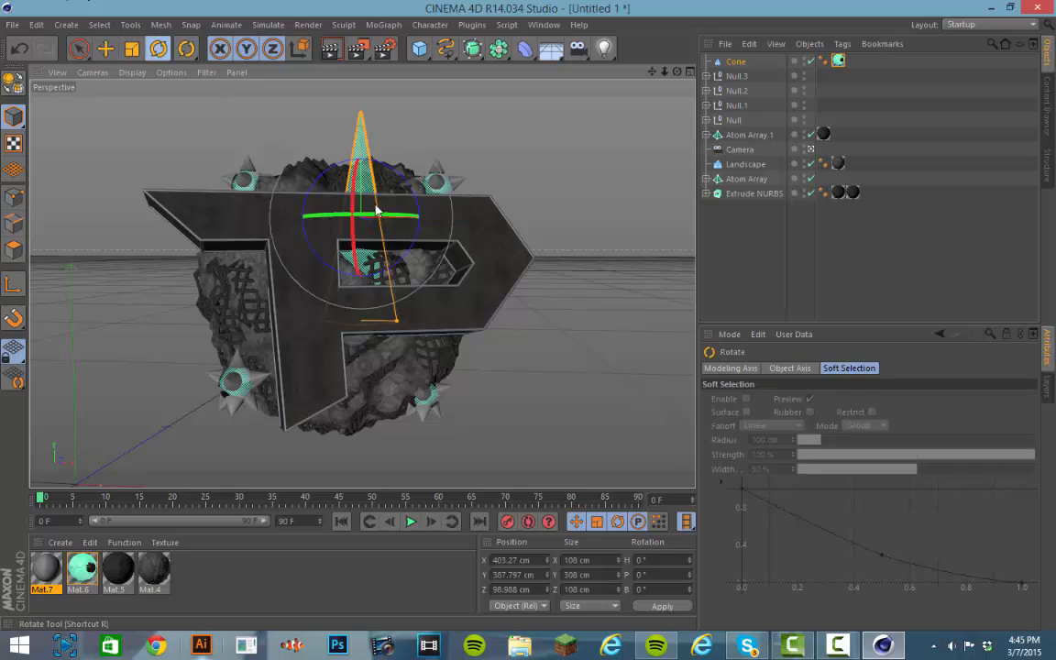
{"action": "left_click_drag", "start_coordinate": [376, 211], "coordinate": [430, 251]}
{"action": "key", "text": "e"}
{"action": "left_click", "coordinate": [607, 145]}
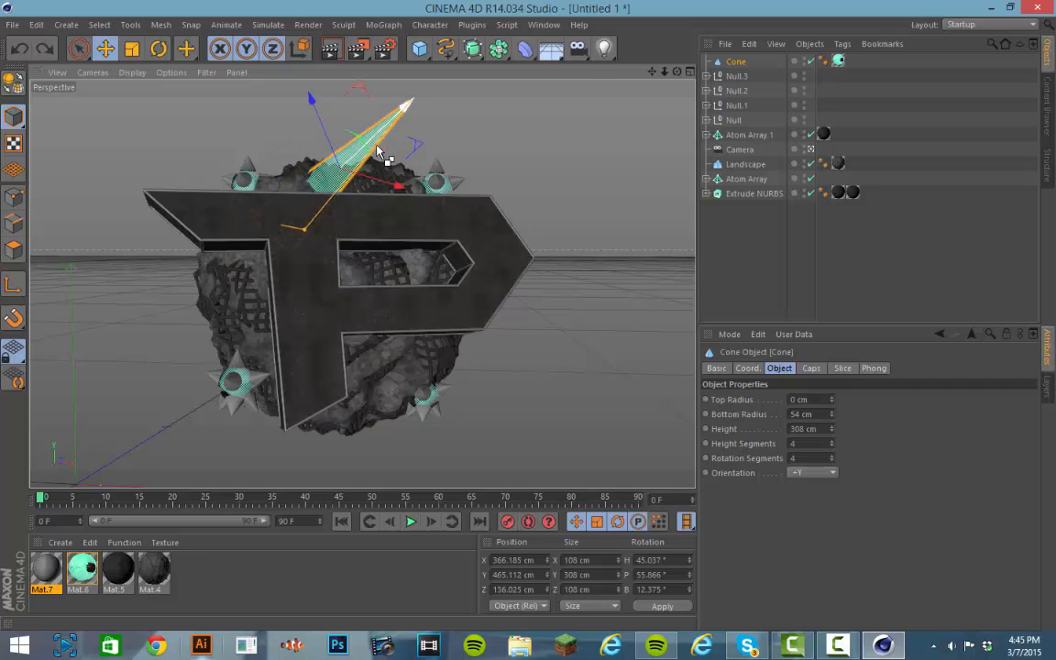
- Duplicate the spike, rotate the copy to about H -23°, P 81°, B 17°, and place it beneath the P's lower edge
{"action": "left_click_drag", "start_coordinate": [377, 148], "coordinate": [443, 237], "text": "ctrl"}
{"action": "key", "text": "ctrl+z"}
{"action": "left_click_drag", "start_coordinate": [449, 142], "coordinate": [472, 293], "text": "ctrl"}
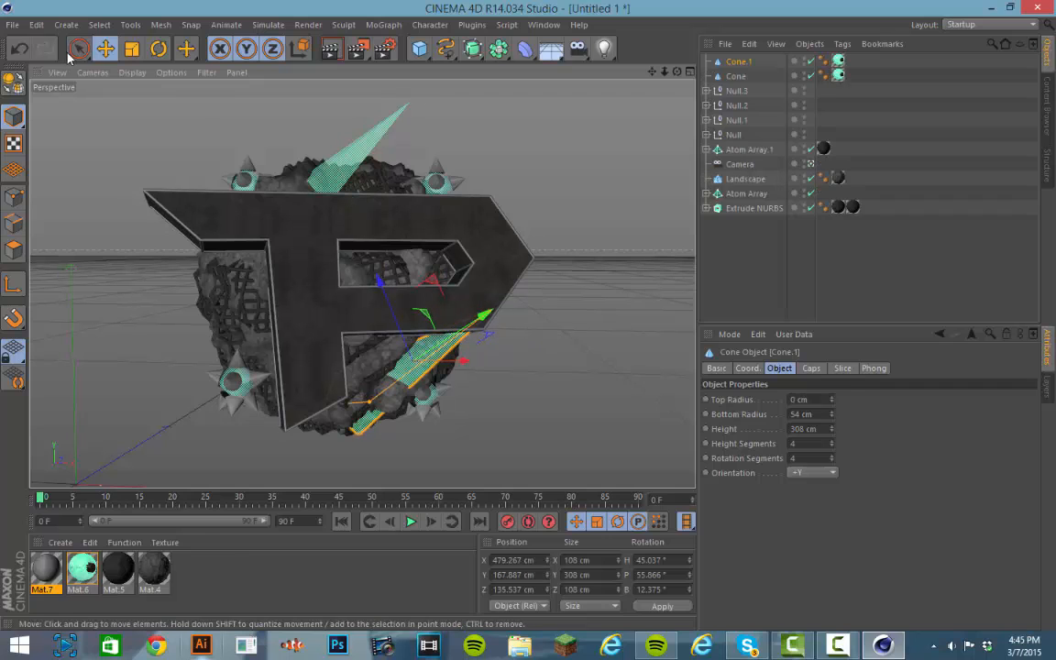
{"action": "left_click", "coordinate": [159, 49]}
{"action": "left_click_drag", "start_coordinate": [413, 365], "coordinate": [351, 405]}
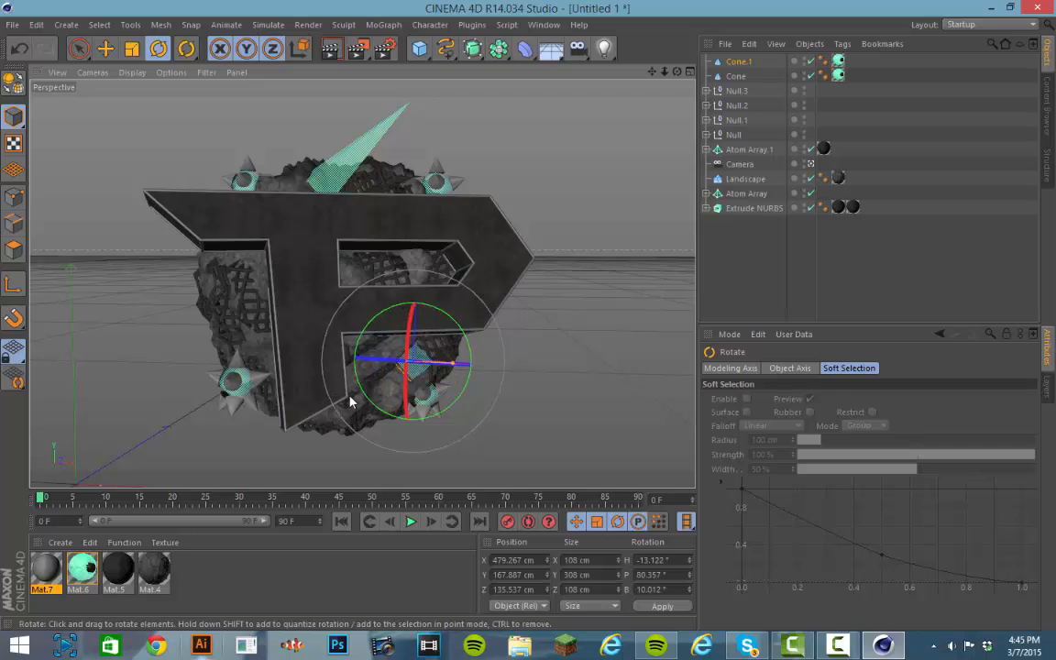
{"action": "left_click", "coordinate": [105, 49]}
{"action": "left_click_drag", "start_coordinate": [418, 368], "coordinate": [355, 362]}
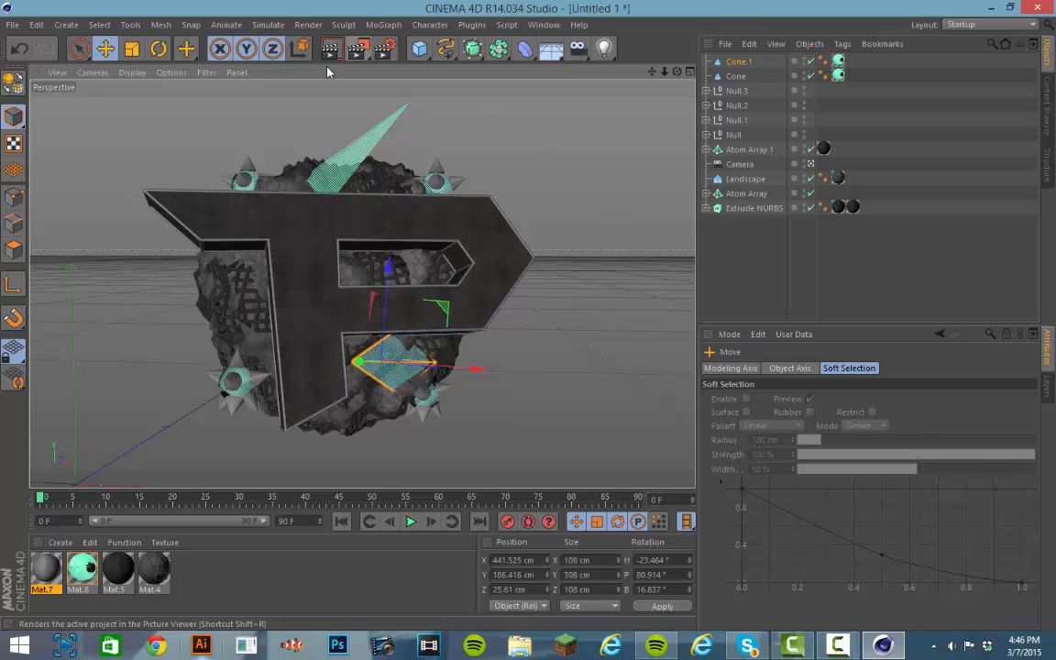
- Render the scene with two spikes without overwriting tutorial.png, and close the Picture Viewer
{"action": "left_click", "coordinate": [359, 50]}
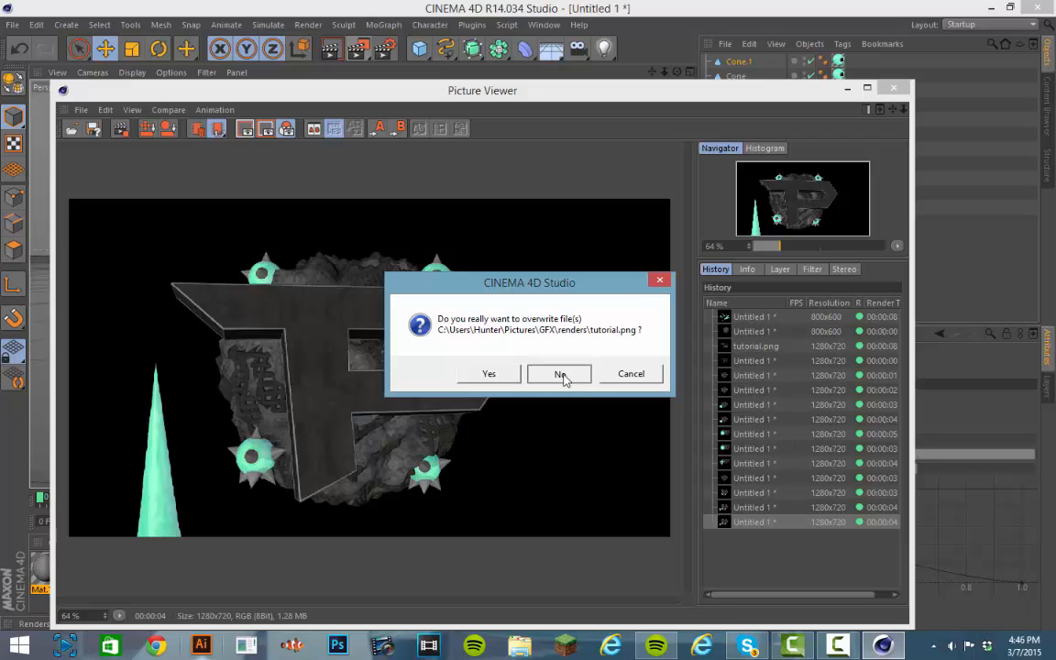
{"action": "left_click", "coordinate": [561, 374]}
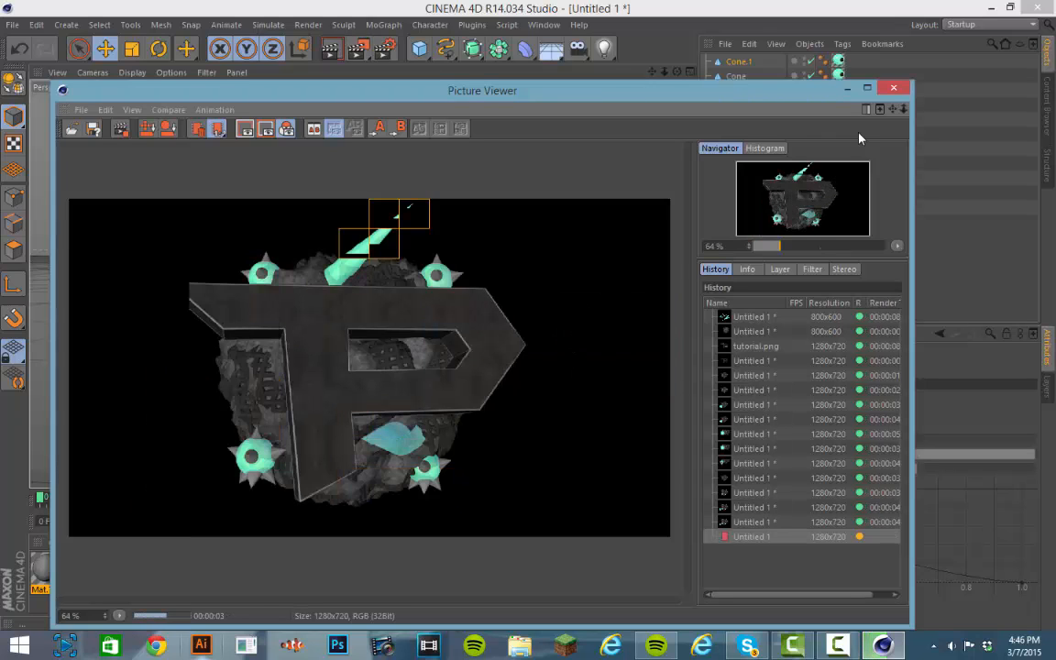
{"action": "left_click", "coordinate": [894, 88]}
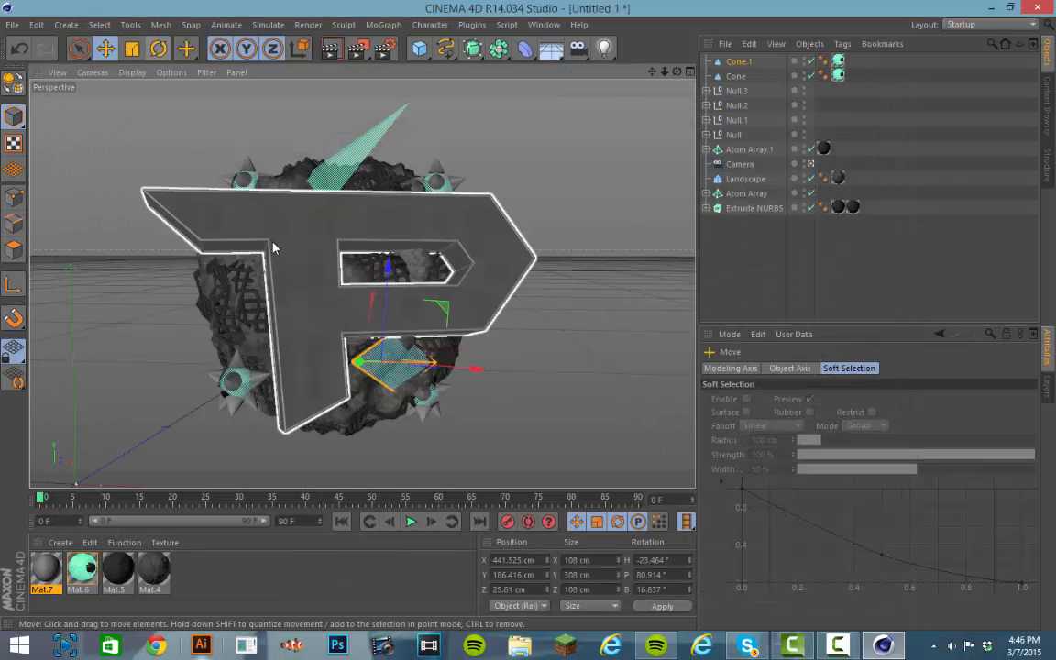
- Rotate the second spike to about H 0°, P 69°, B -21°, place it left of the logo's stem pointing upper left, and duplicate it
{"action": "key", "text": "r"}
{"action": "left_click_drag", "start_coordinate": [389, 342], "coordinate": [373, 323]}
{"action": "left_click", "coordinate": [105, 49]}
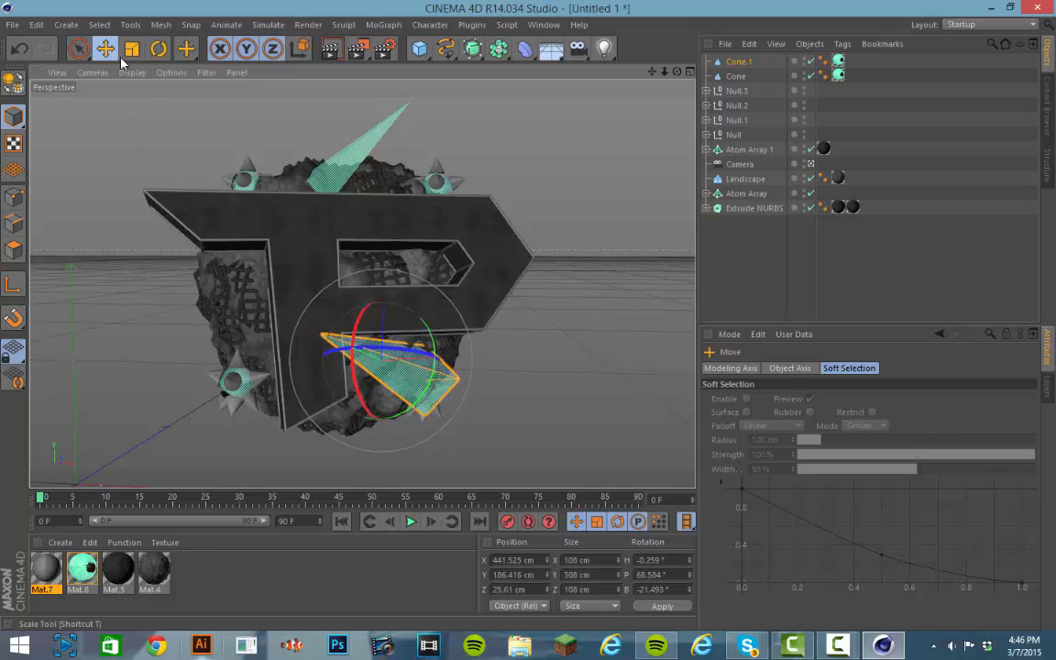
{"action": "left_click_drag", "start_coordinate": [424, 387], "coordinate": [410, 363]}
- Rotate the third spike to about H -31°, P 48°, B 64° and move it below the P's bowl, at about X 499, Y 193, Z 15 cm
{"action": "left_click", "coordinate": [159, 50]}
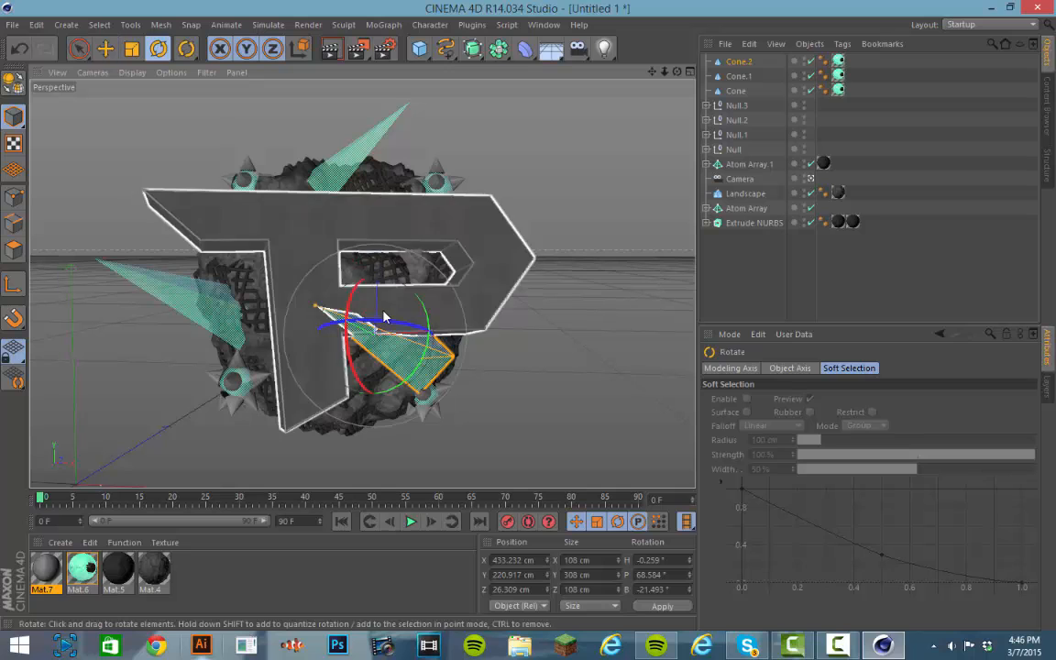
{"action": "left_click_drag", "start_coordinate": [401, 301], "coordinate": [454, 343]}
{"action": "left_click", "coordinate": [105, 49]}
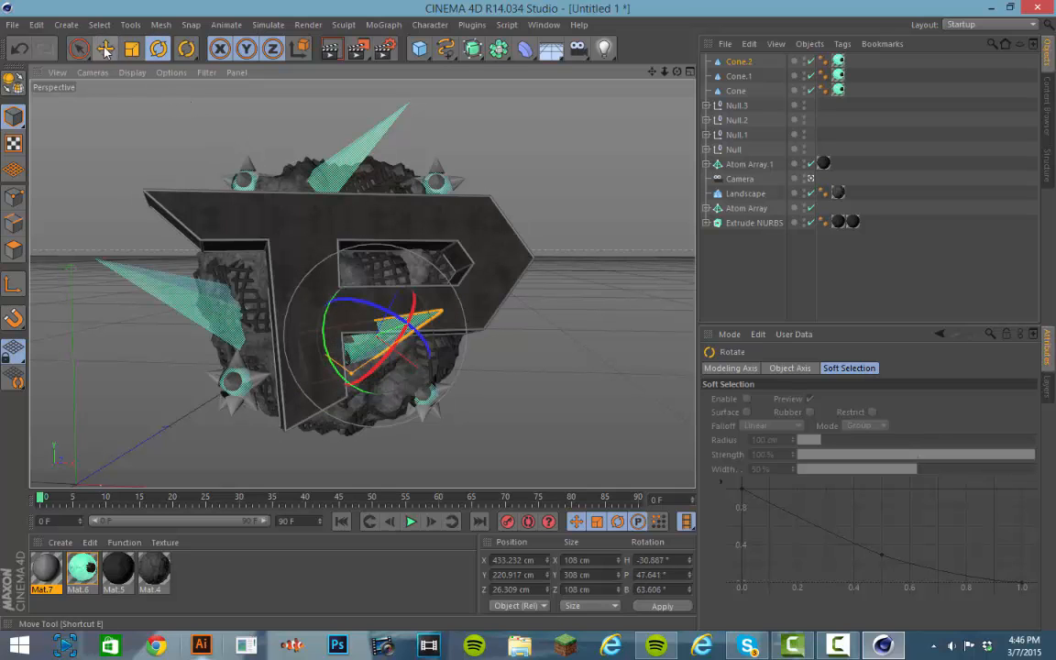
{"action": "left_click_drag", "start_coordinate": [422, 321], "coordinate": [471, 410]}
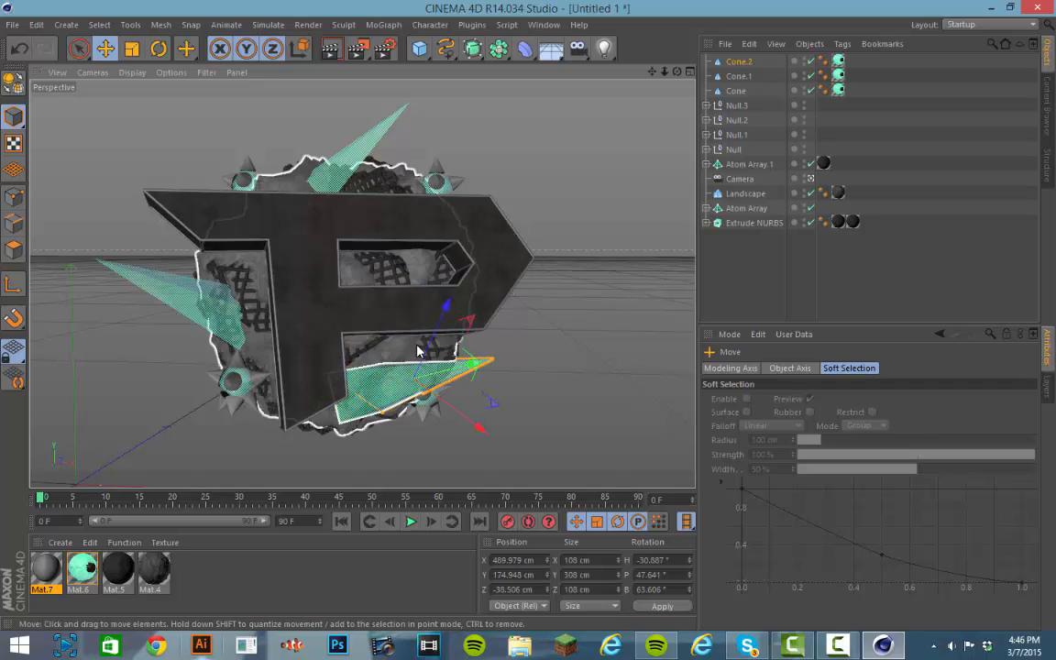
{"action": "left_click_drag", "start_coordinate": [425, 350], "coordinate": [474, 349]}
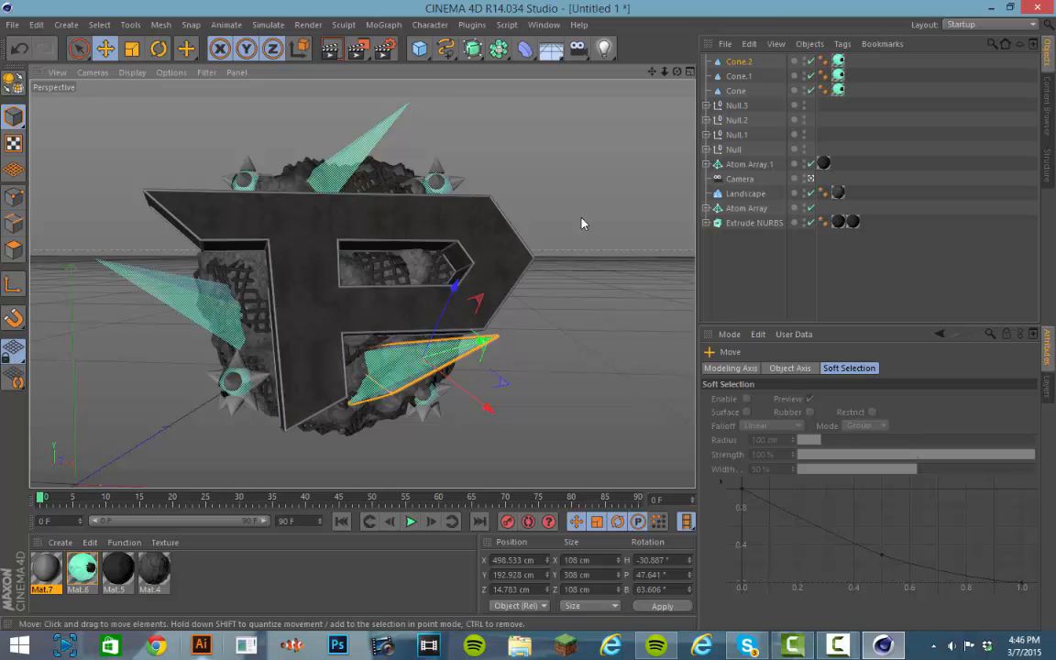
- Render the scene with all three spikes without overwriting tutorial.png, and close the Picture Viewer
{"action": "left_click", "coordinate": [382, 48]}
{"action": "left_click", "coordinate": [556, 373]}
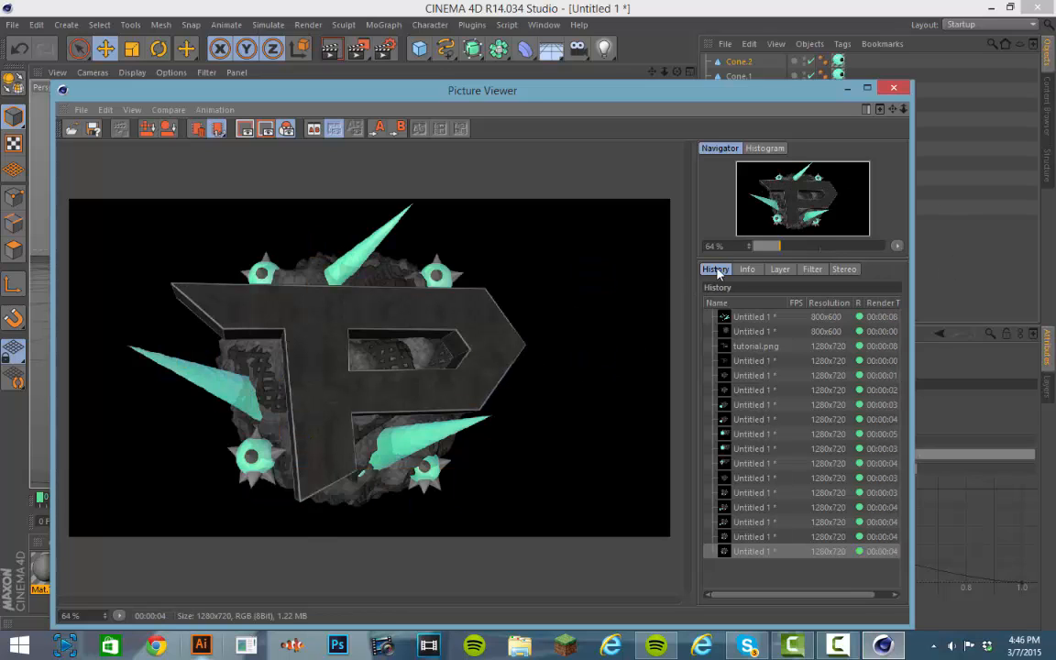
{"action": "left_click", "coordinate": [891, 88]}
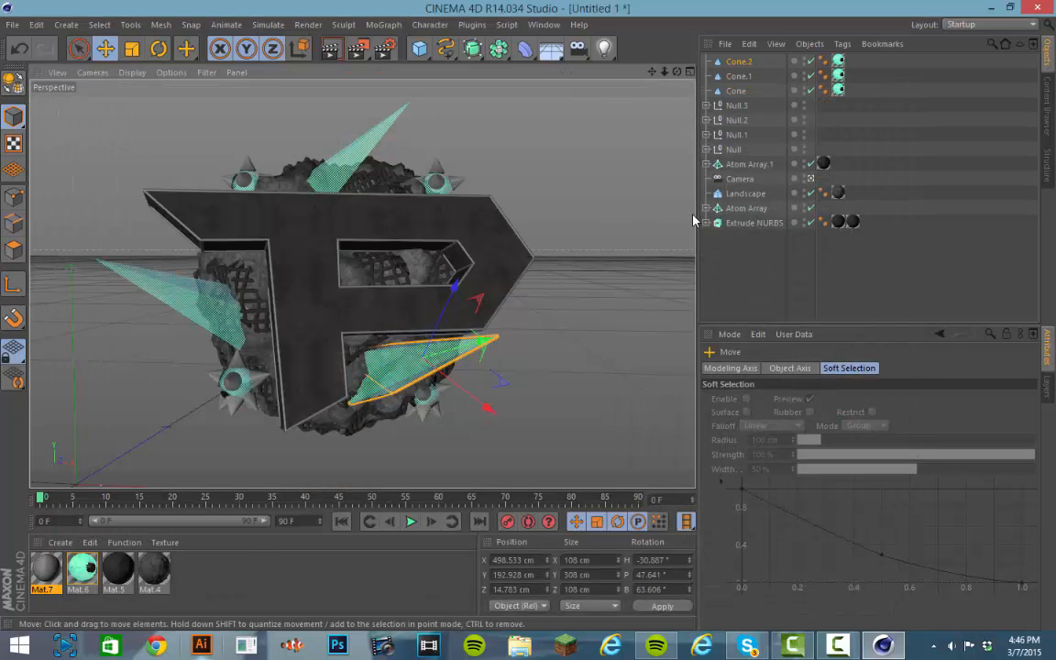
- Review the render's output and save settings, and confirm tutorial in the renders folder as the PNG save file
{"action": "left_click", "coordinate": [385, 48]}
{"action": "left_click", "coordinate": [129, 62]}
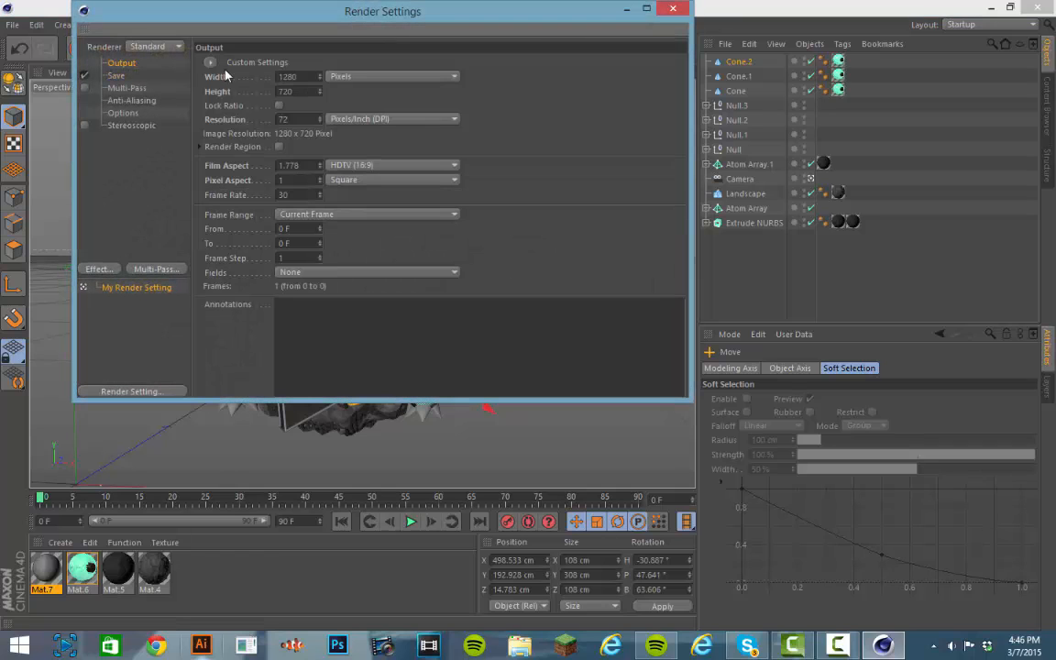
{"action": "left_click", "coordinate": [135, 74]}
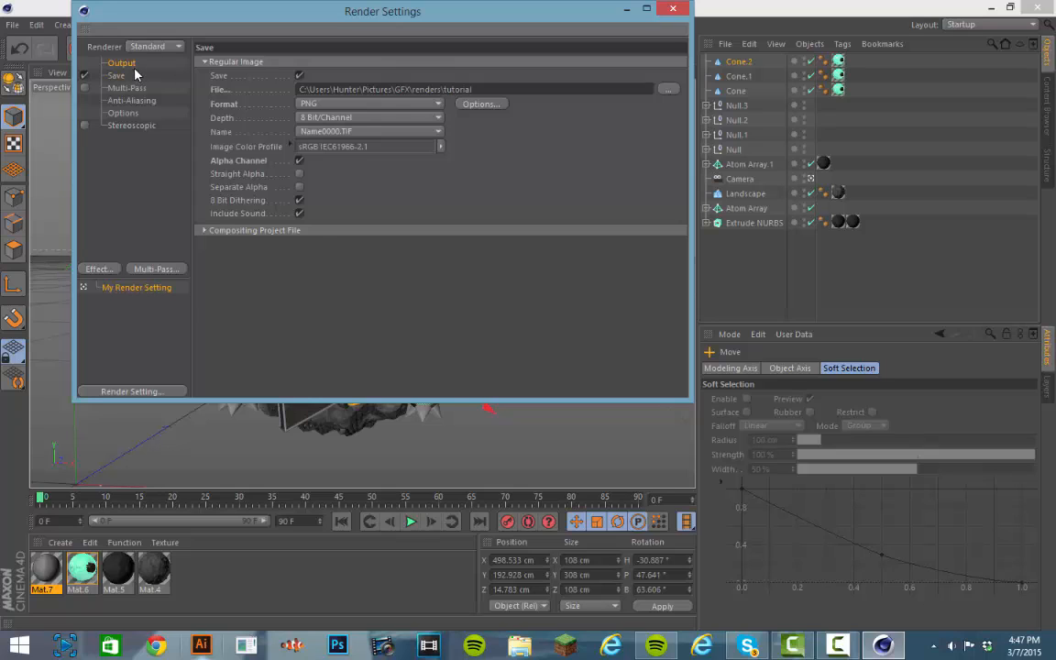
{"action": "left_click", "coordinate": [126, 63]}
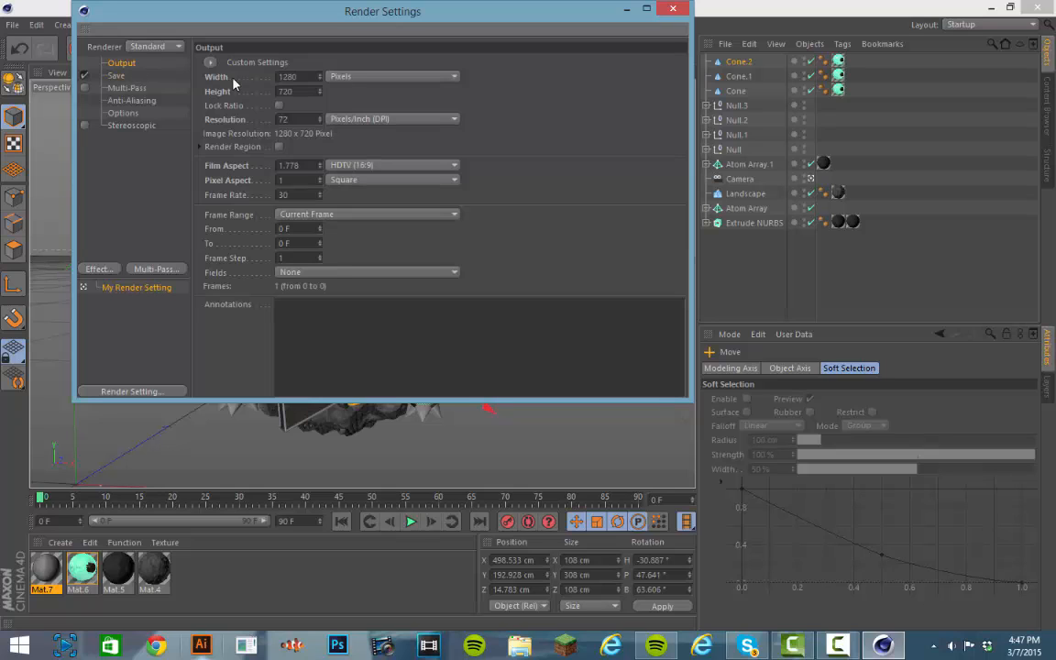
{"action": "left_click", "coordinate": [121, 76]}
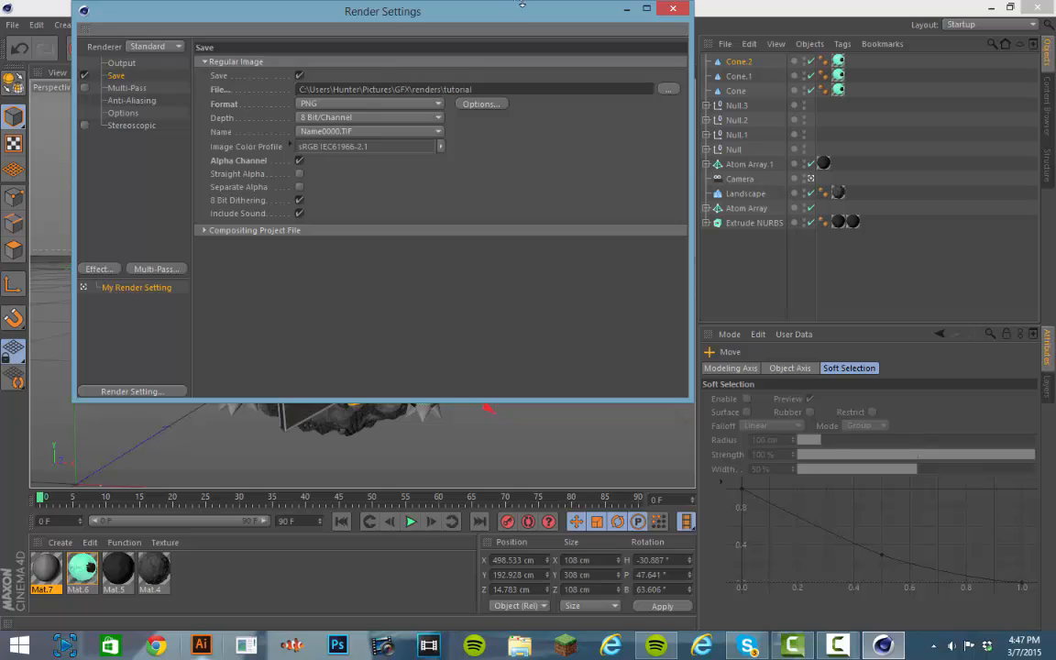
{"action": "left_click", "coordinate": [363, 106]}
{"action": "left_click", "coordinate": [331, 88]}
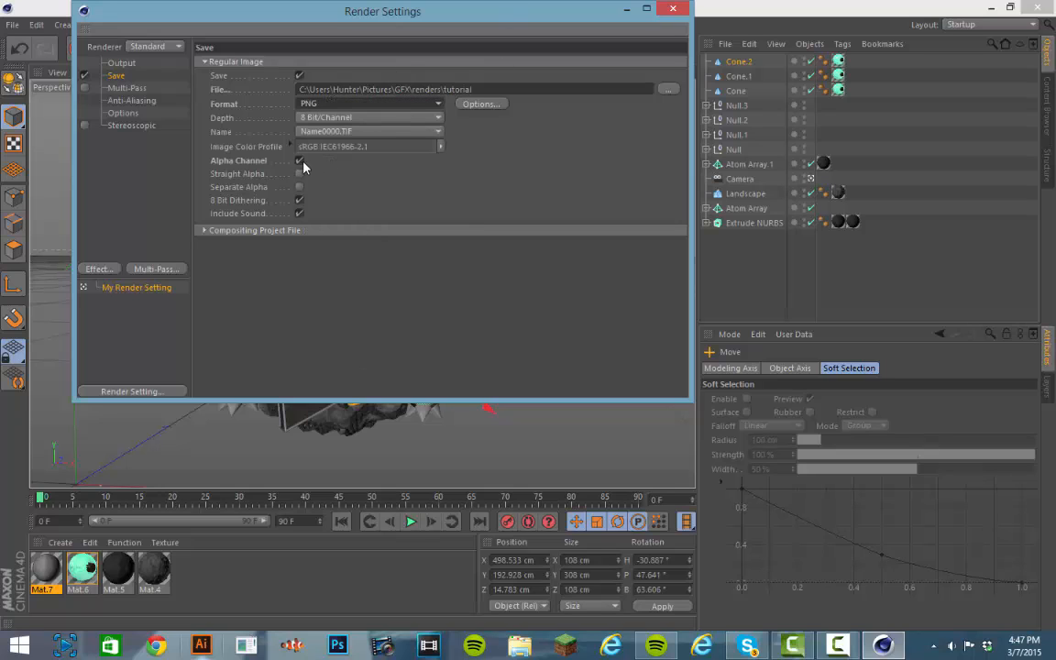
{"action": "left_click", "coordinate": [670, 92]}
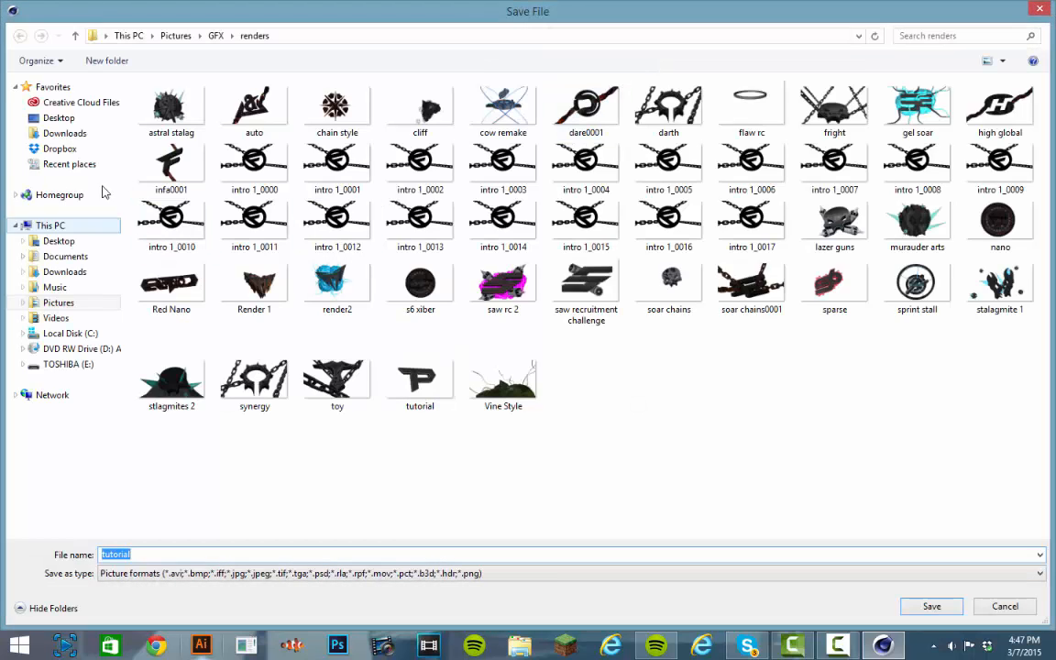
{"action": "left_click", "coordinate": [928, 607]}
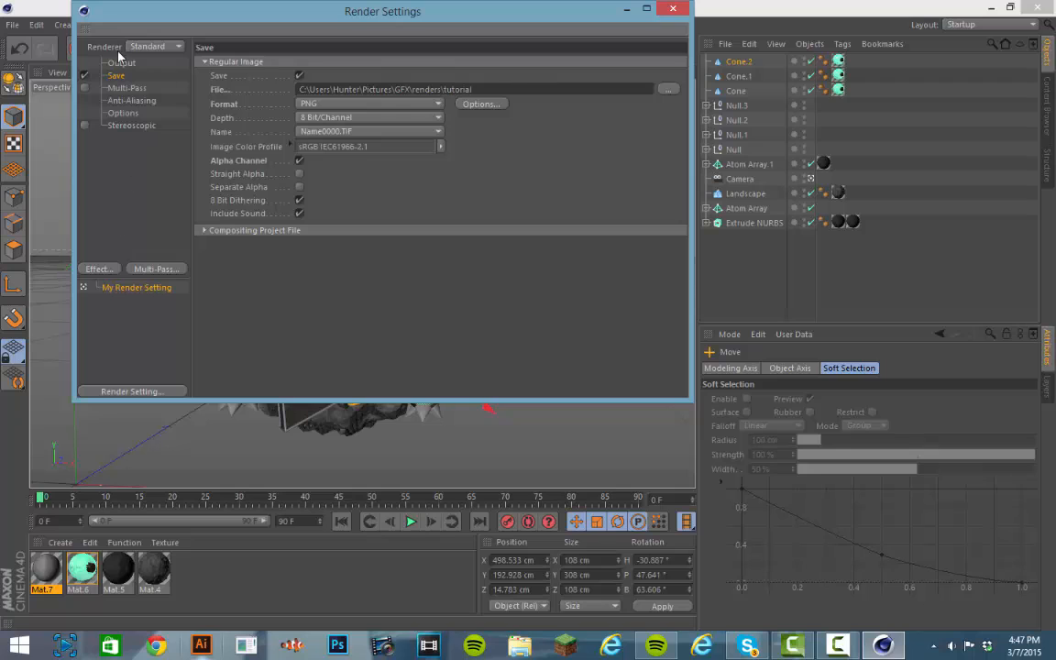
- Add the Ambient Occlusion and Global Illumination effects to the render settings, and close the settings
{"action": "left_click", "coordinate": [114, 272]}
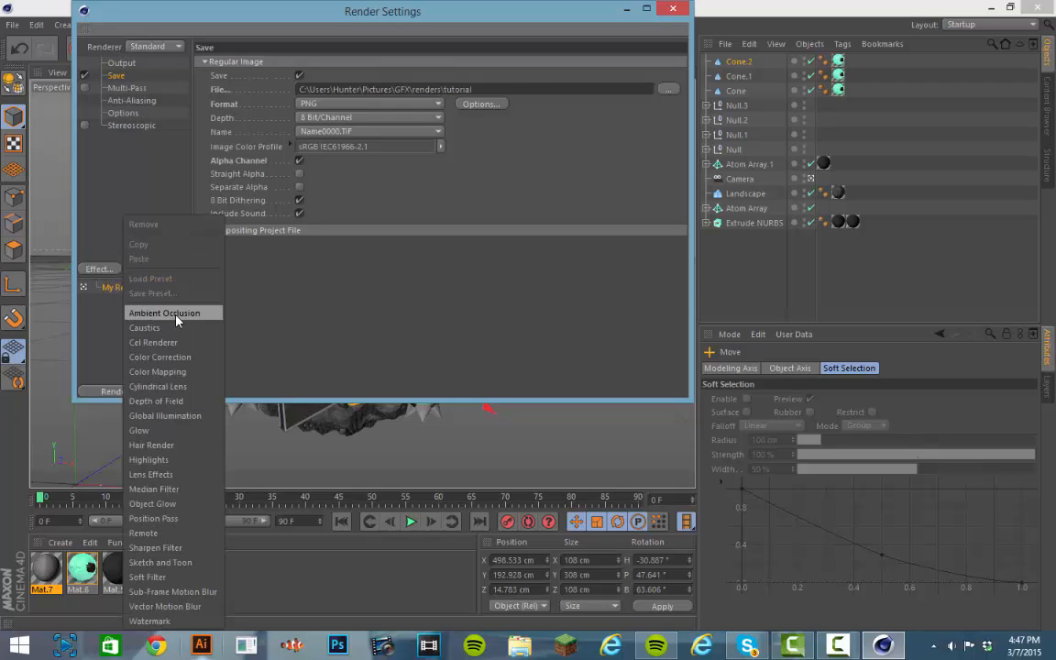
{"action": "left_click", "coordinate": [165, 314]}
{"action": "left_click", "coordinate": [114, 270]}
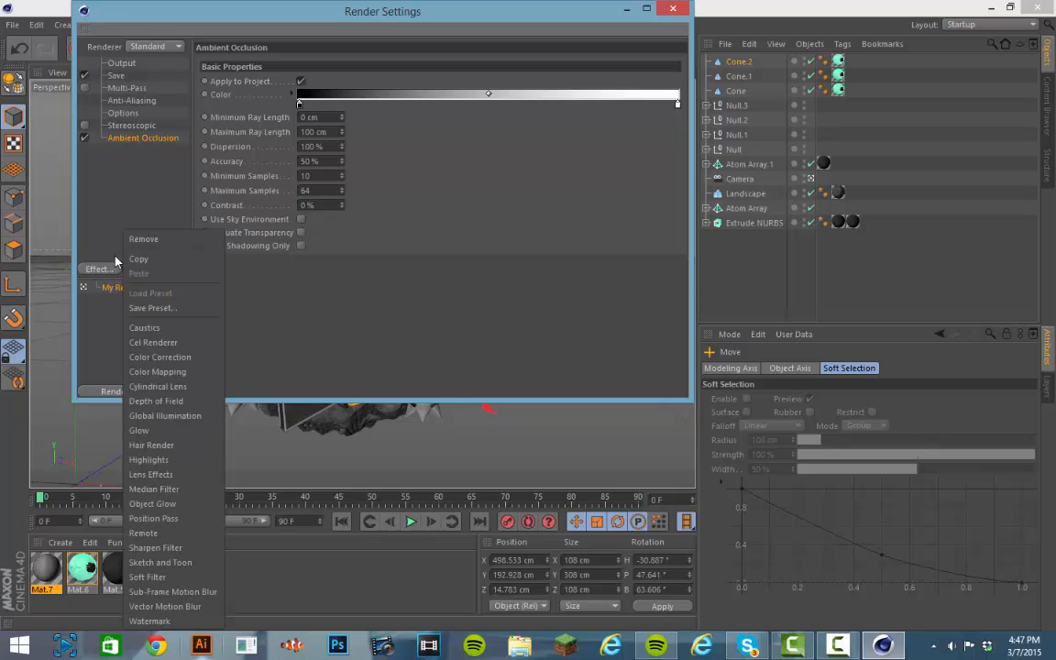
{"action": "left_click", "coordinate": [174, 416]}
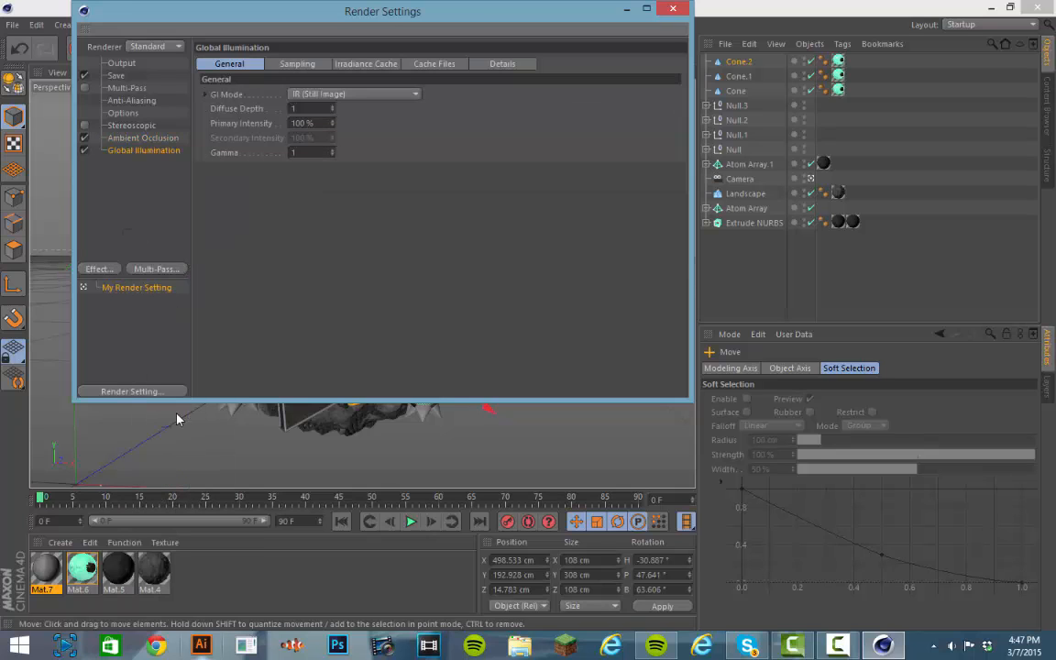
{"action": "left_click", "coordinate": [683, 9]}
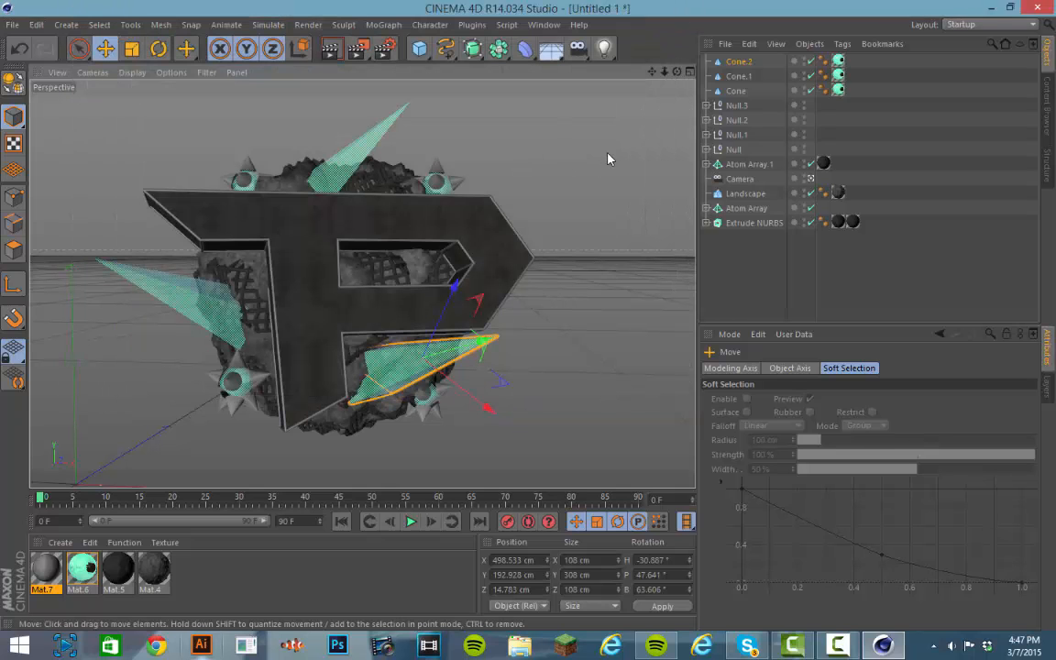
- Reframe the scene so the logo sits slightly lower and further right for the render
{"action": "middle_click_drag", "start_coordinate": [607, 159], "coordinate": [607, 171], "text": "alt"}
{"action": "mouse_move", "coordinate": [607, 171]}
{"action": "left_mouse_down", "text": "alt"}
{"action": "mouse_move", "coordinate": [582, 177]}
{"action": "mouse_move", "coordinate": [611, 154]}
{"action": "left_mouse_up", "text": "alt"}
{"action": "middle_click_drag", "start_coordinate": [608, 159], "coordinate": [600, 181], "text": "alt"}
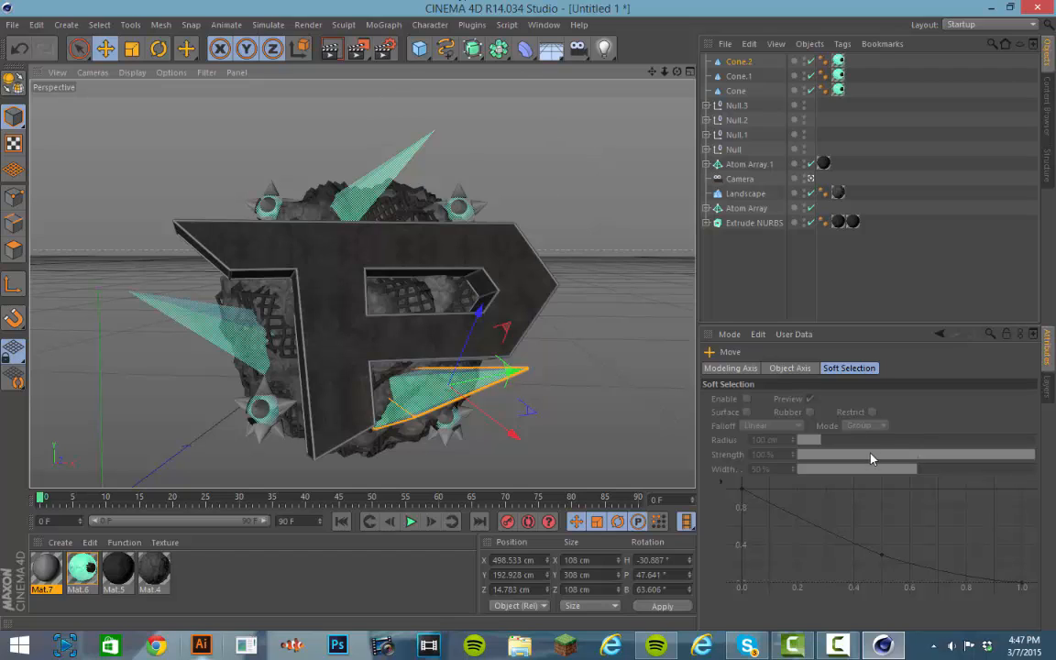
{"action": "left_click", "coordinate": [883, 647]}
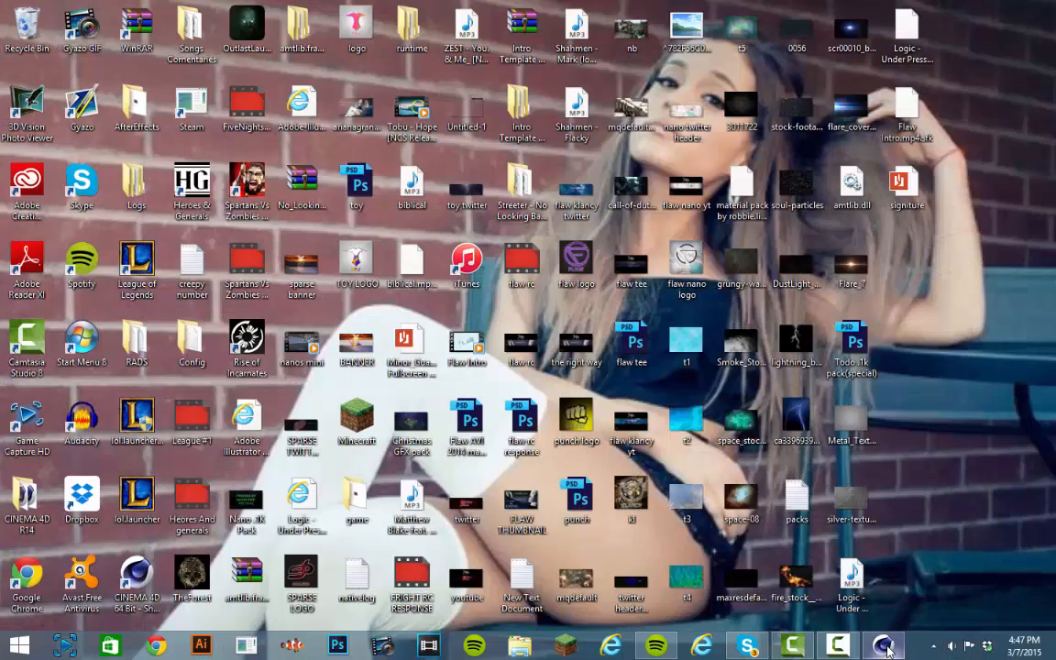
{"action": "left_click", "coordinate": [884, 648]}
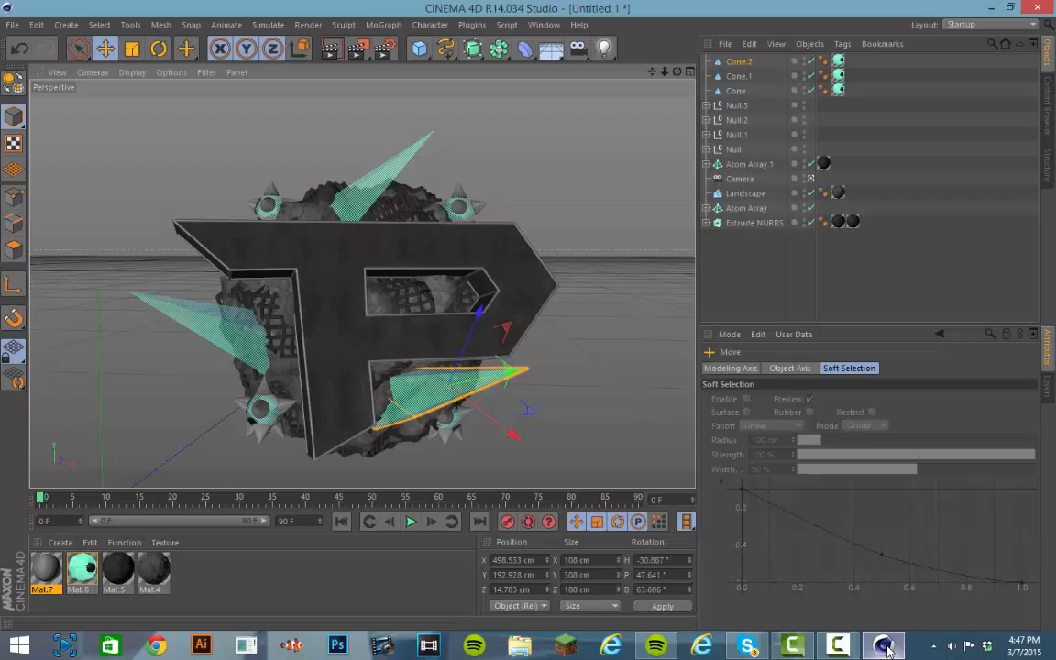
{"action": "left_click", "coordinate": [329, 46]}
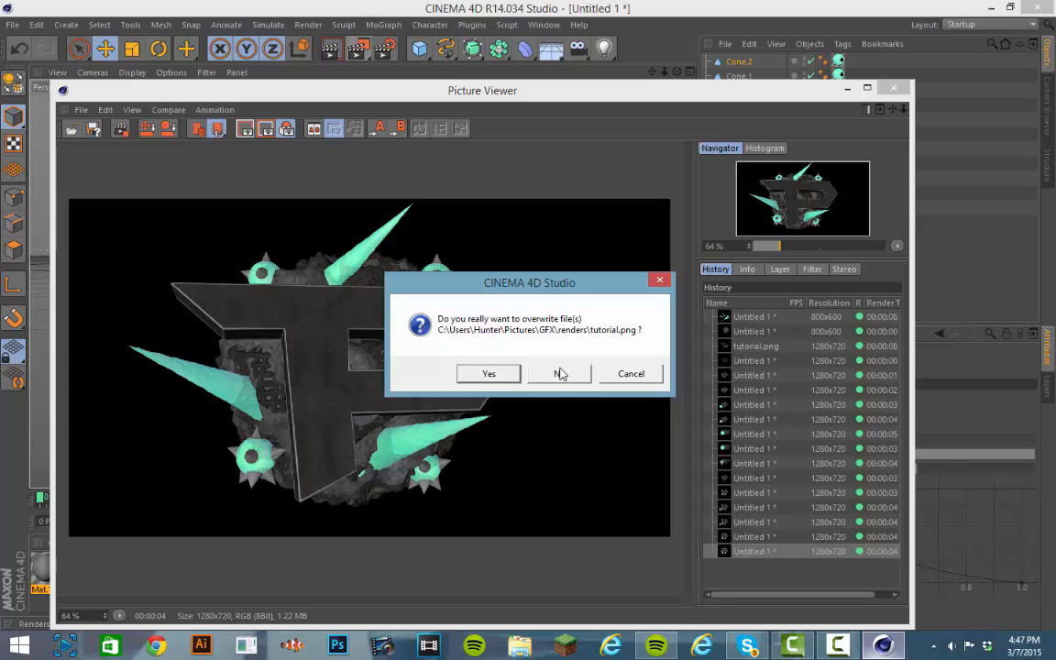
{"action": "left_click", "coordinate": [491, 374]}
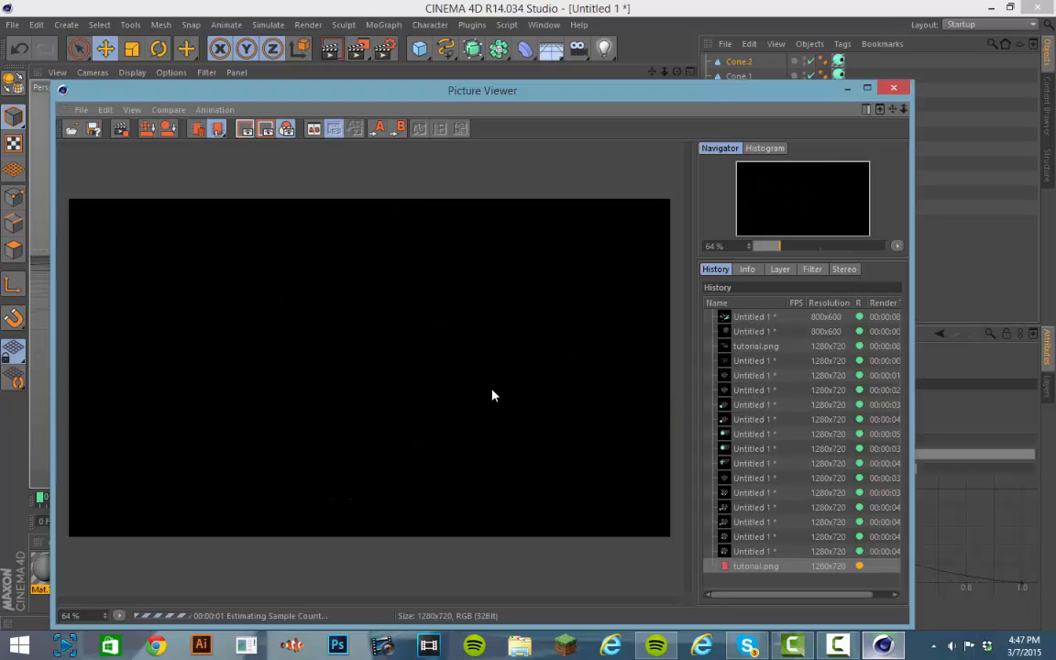
{"action": "left_click", "coordinate": [891, 89]}
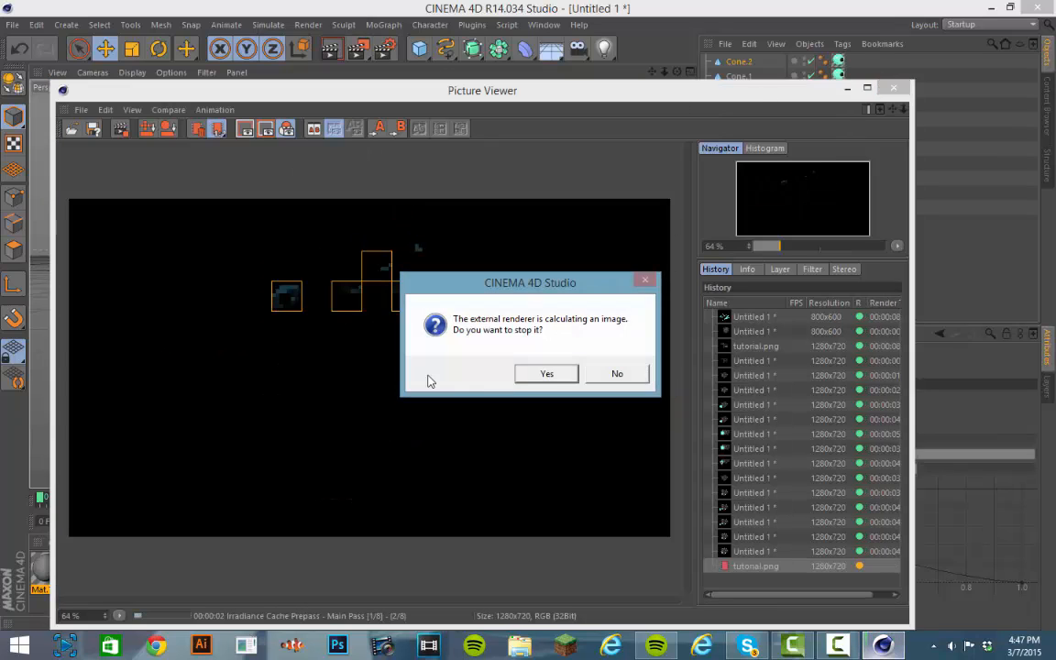
{"action": "left_click", "coordinate": [550, 375]}
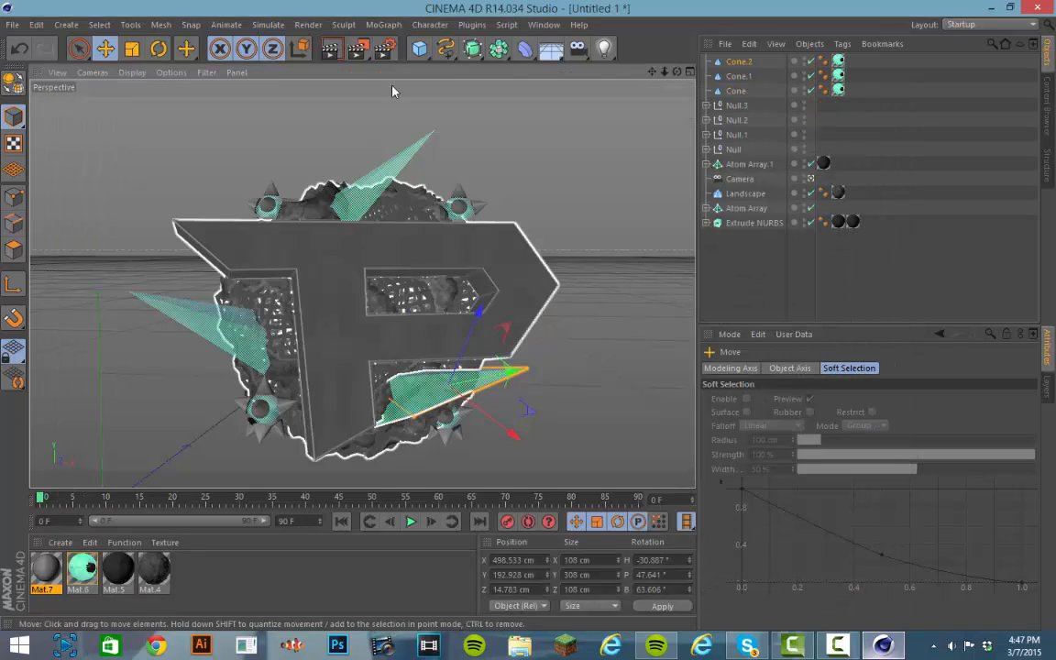
- Add an area light in front of the logo, at about X 398, Y 304, Z -226 cm
{"action": "left_click_drag", "start_coordinate": [605, 50], "coordinate": [678, 94]}
{"action": "left_click_drag", "start_coordinate": [99, 415], "coordinate": [146, 277]}
{"action": "left_click_drag", "start_coordinate": [183, 370], "coordinate": [456, 377]}
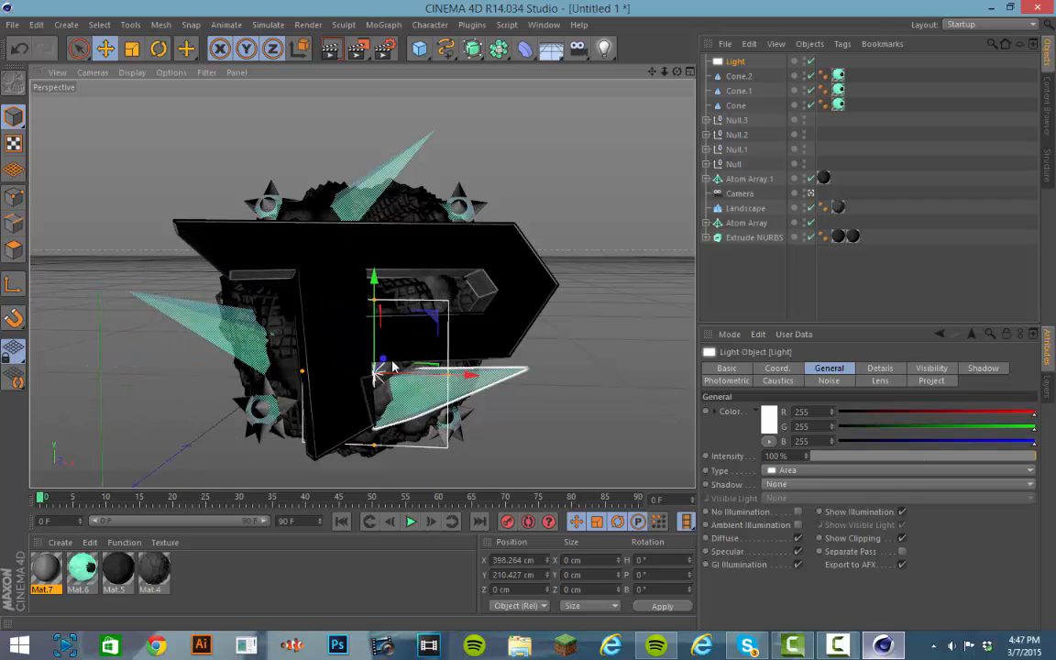
{"action": "left_click_drag", "start_coordinate": [385, 360], "coordinate": [364, 400]}
{"action": "left_click_drag", "start_coordinate": [349, 316], "coordinate": [332, 237]}
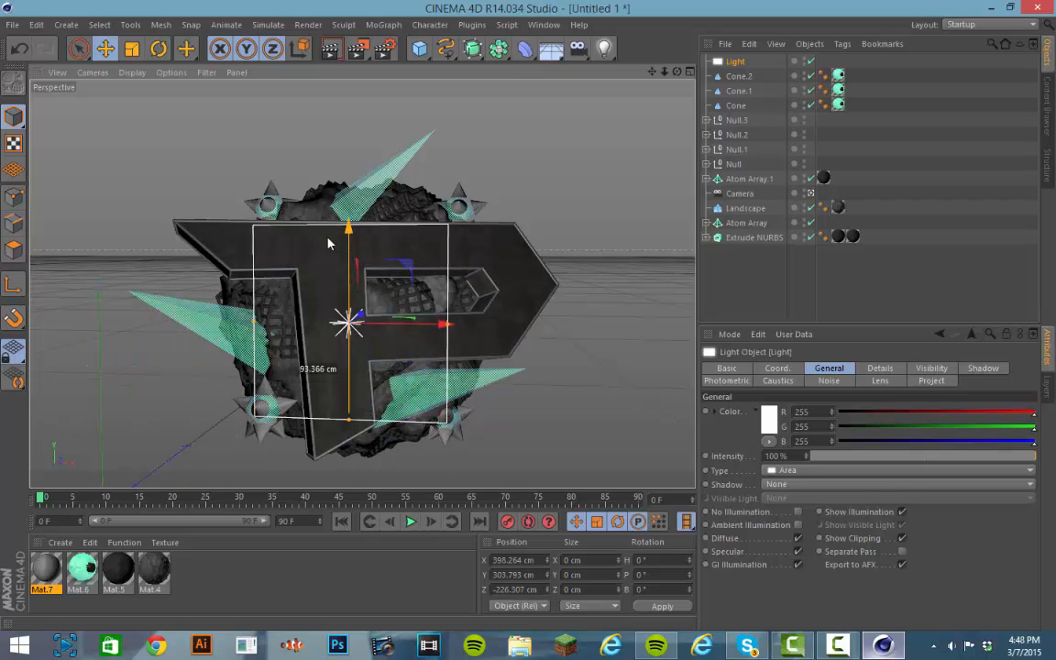
- Enlarge the area light until it extends well beyond the logo, and render the scene, overwriting tutorial.png
{"action": "key", "text": "t"}
{"action": "left_click_drag", "start_coordinate": [410, 270], "coordinate": [618, 240]}
{"action": "left_click", "coordinate": [357, 49]}
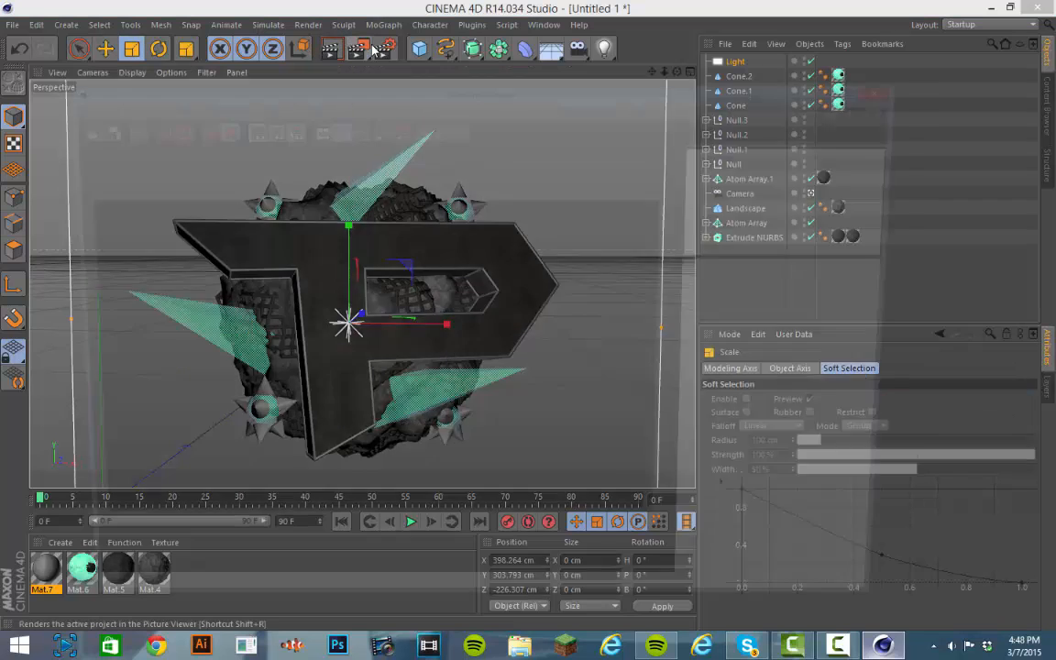
{"action": "left_click", "coordinate": [489, 374]}
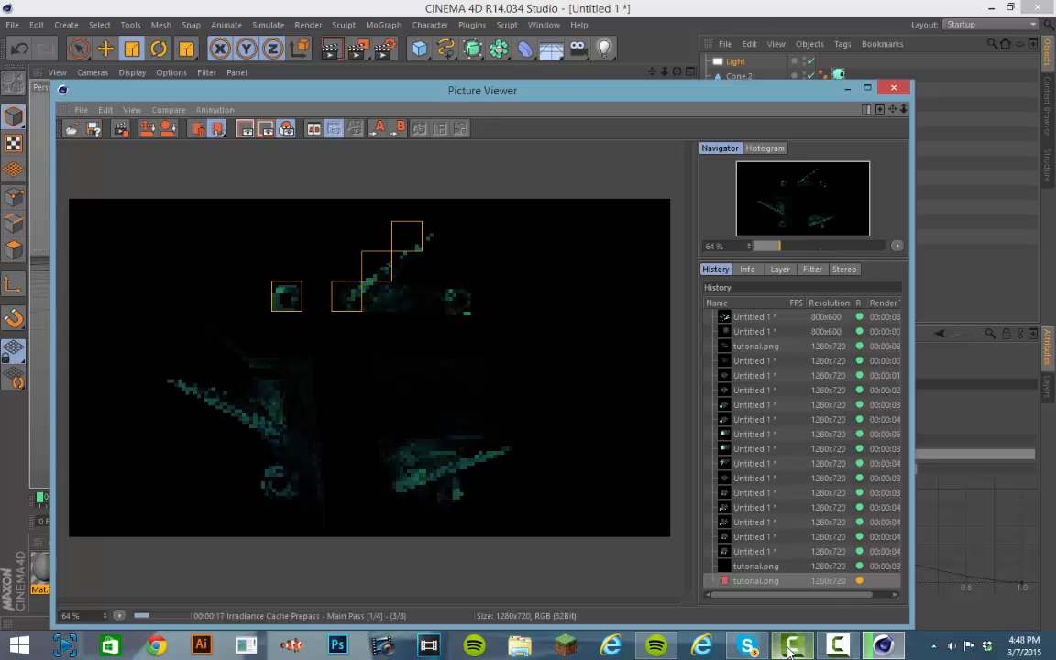
{"action": "left_click", "coordinate": [791, 647]}
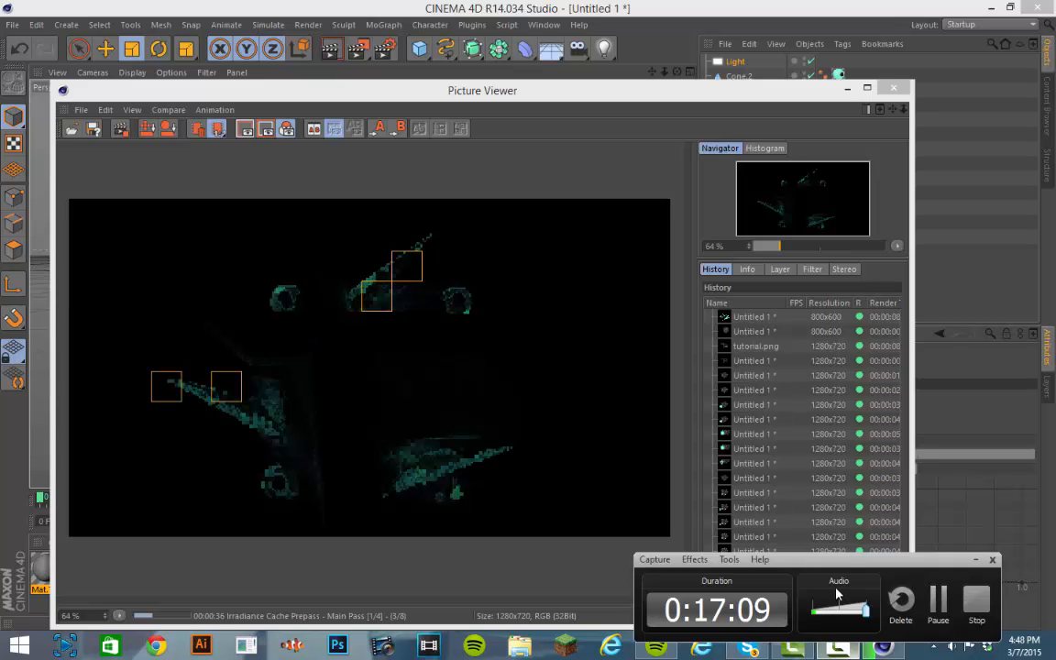
{"action": "left_click_drag", "start_coordinate": [866, 561], "coordinate": [905, 562]}
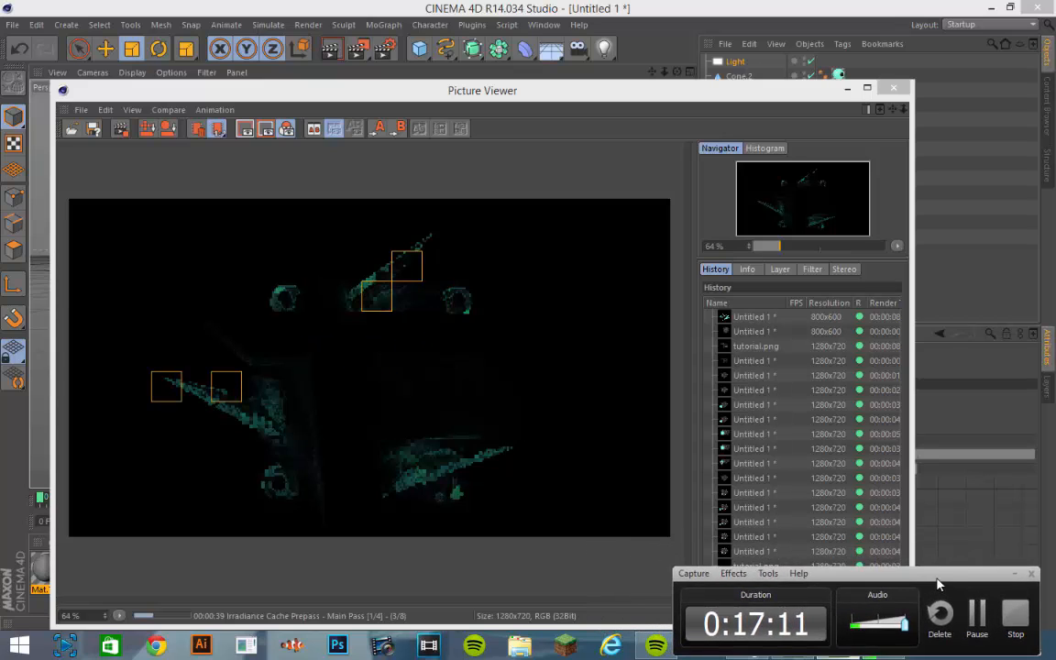